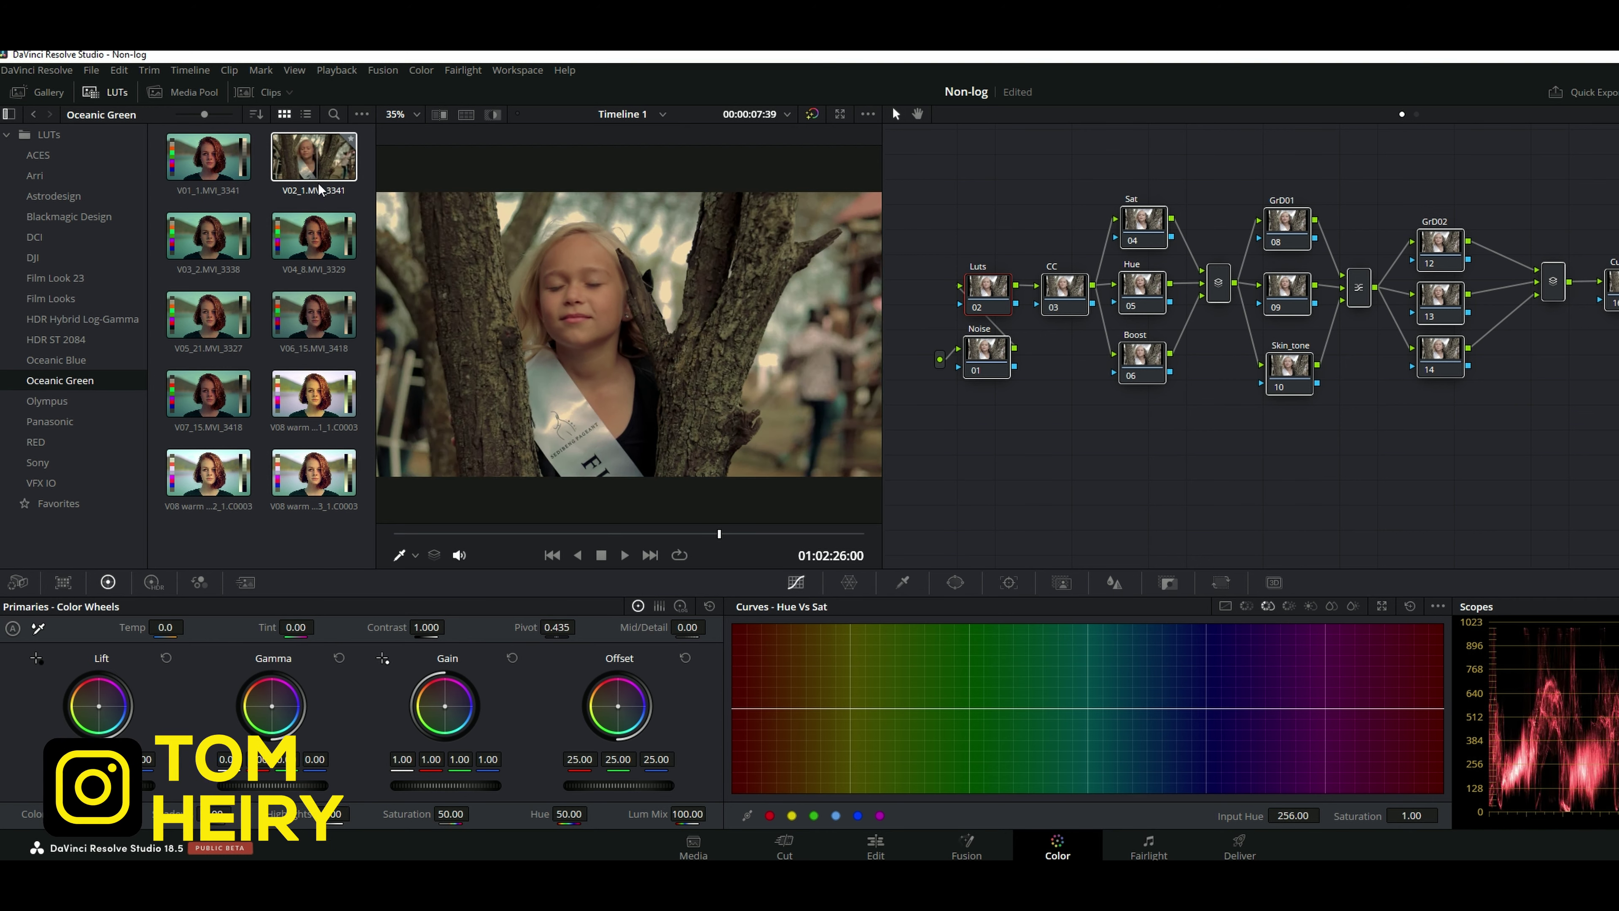
Step: Apply the Oceanic Green LUT V02_1.MVI_3341 to the Luts node, and set its gain to 1.25 and lift to -0.01
{"action": "left_click", "coordinate": [314, 156]}
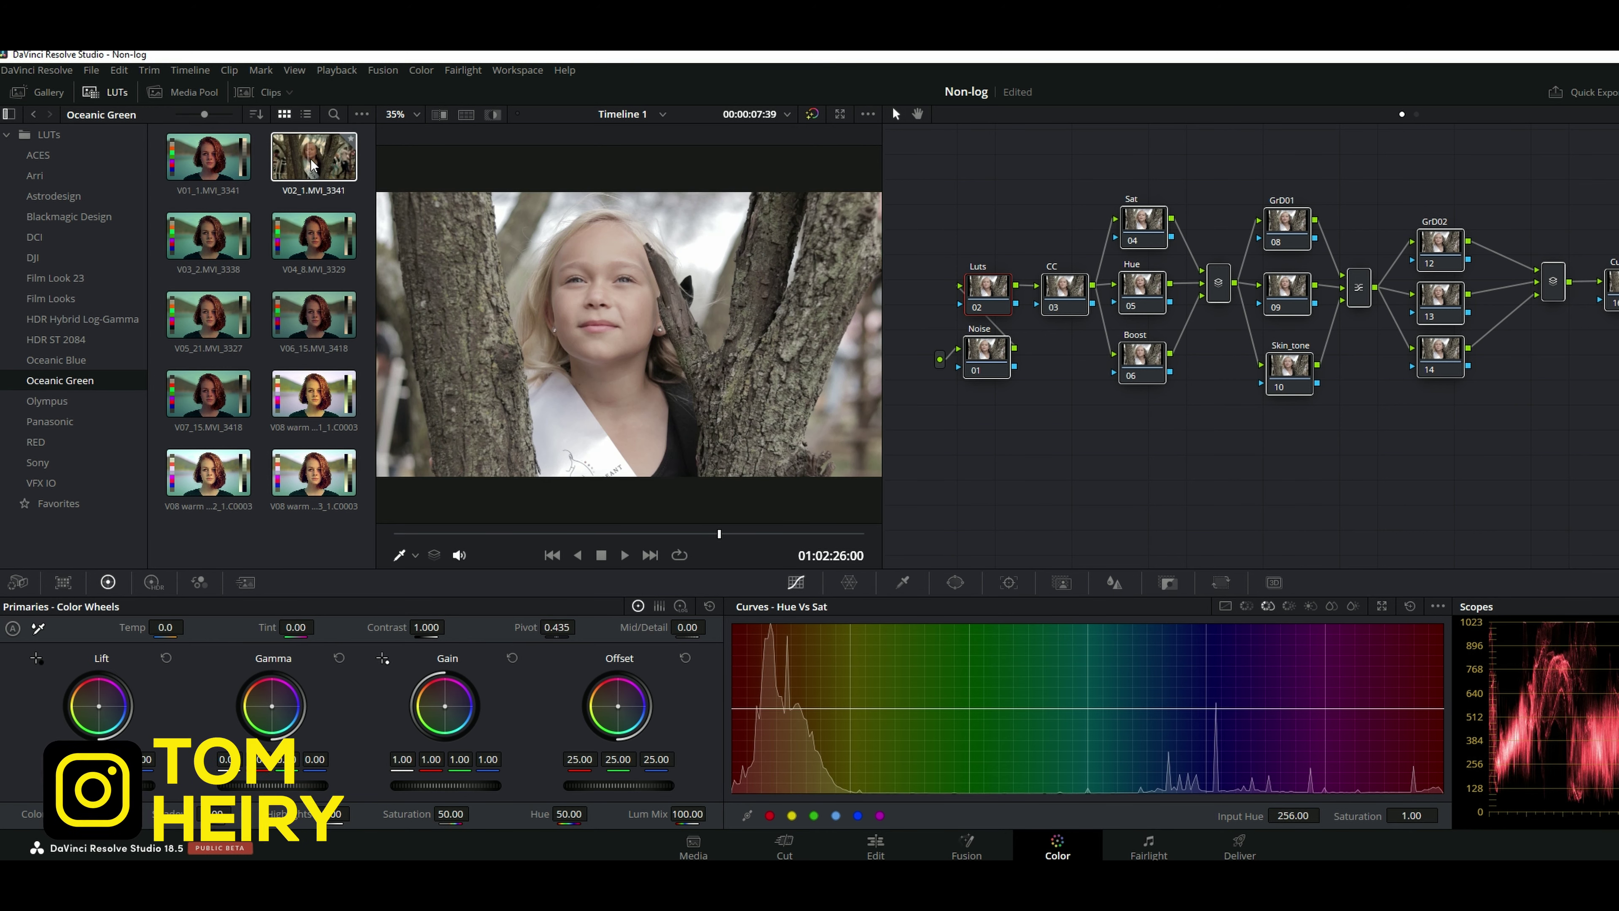
{"action": "left_click_drag", "start_coordinate": [314, 157], "coordinate": [988, 288]}
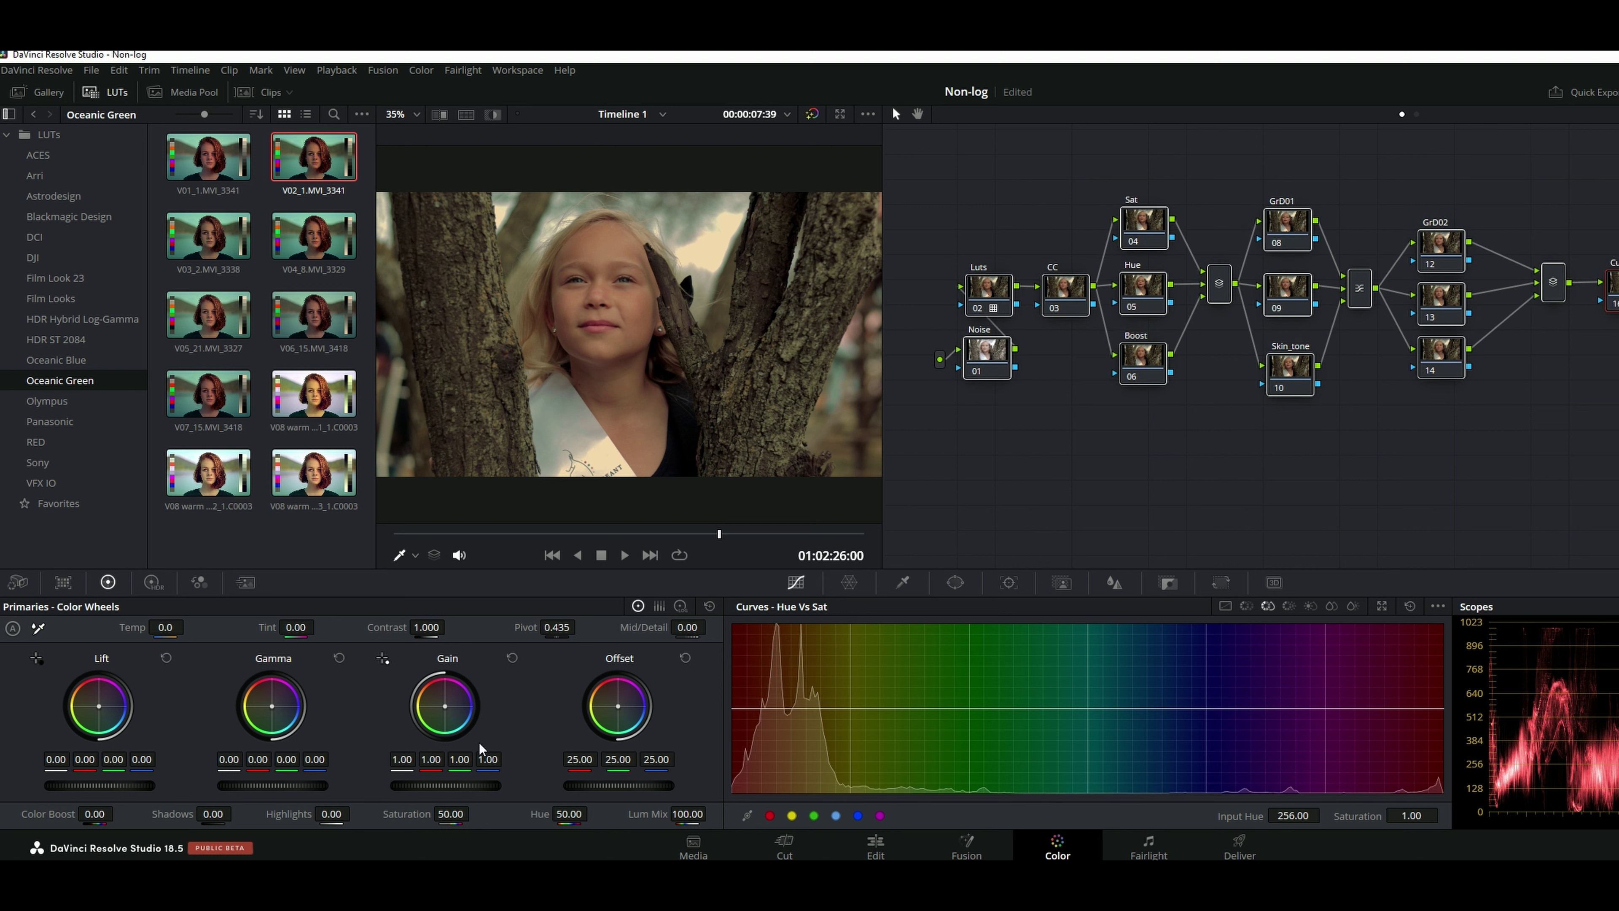
{"action": "left_click_drag", "start_coordinate": [444, 785], "coordinate": [507, 785]}
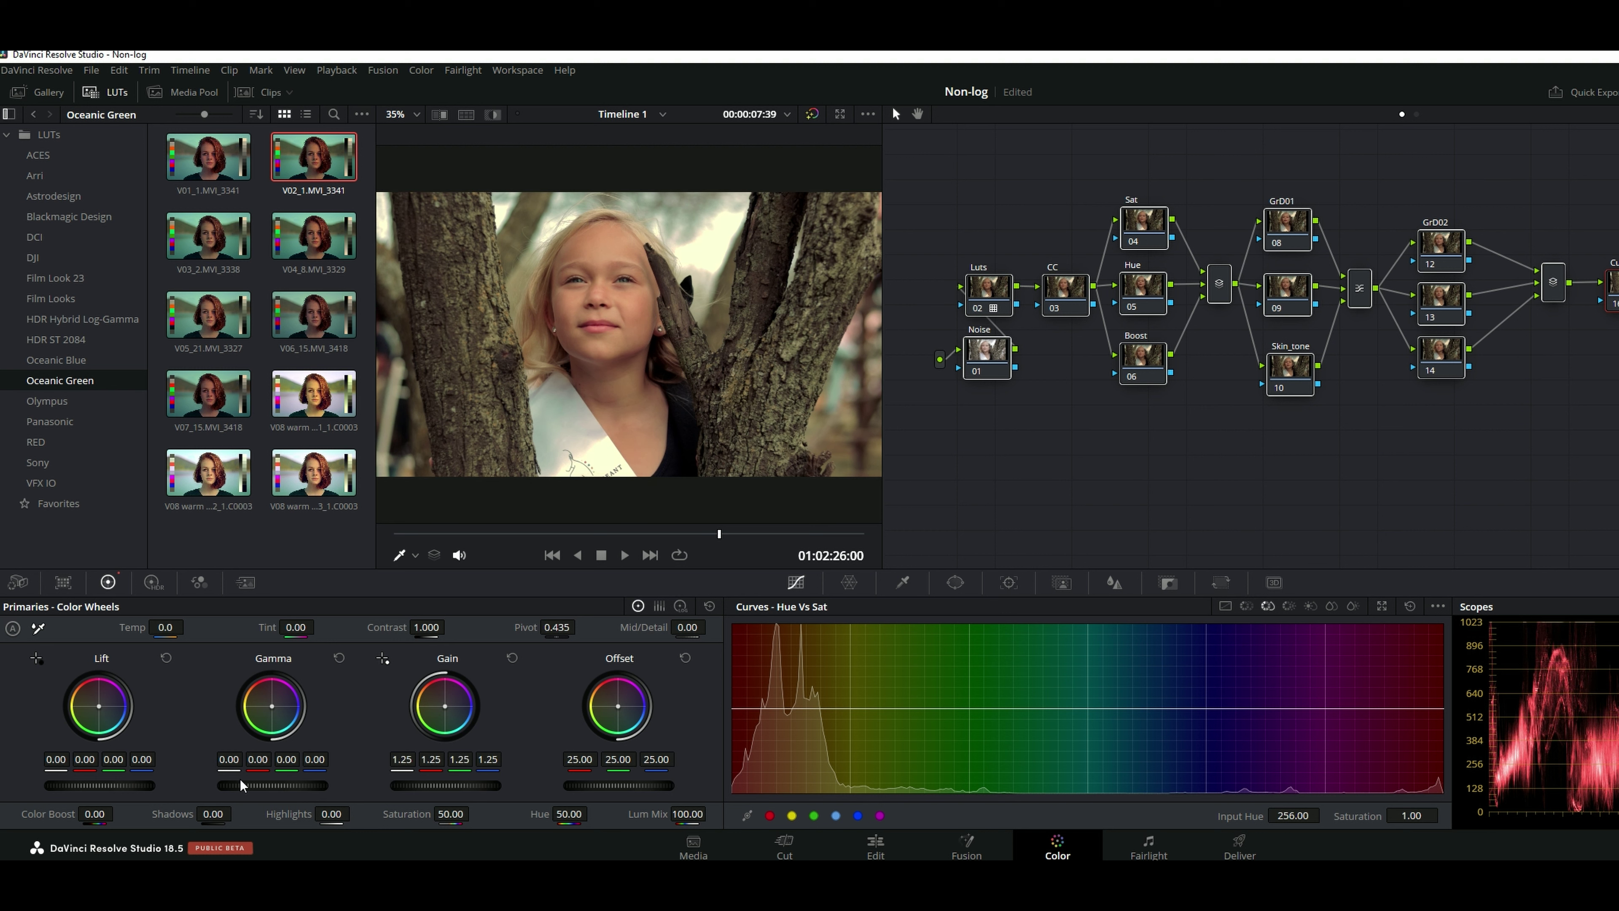
{"action": "left_click_drag", "start_coordinate": [127, 794], "coordinate": [127, 795]}
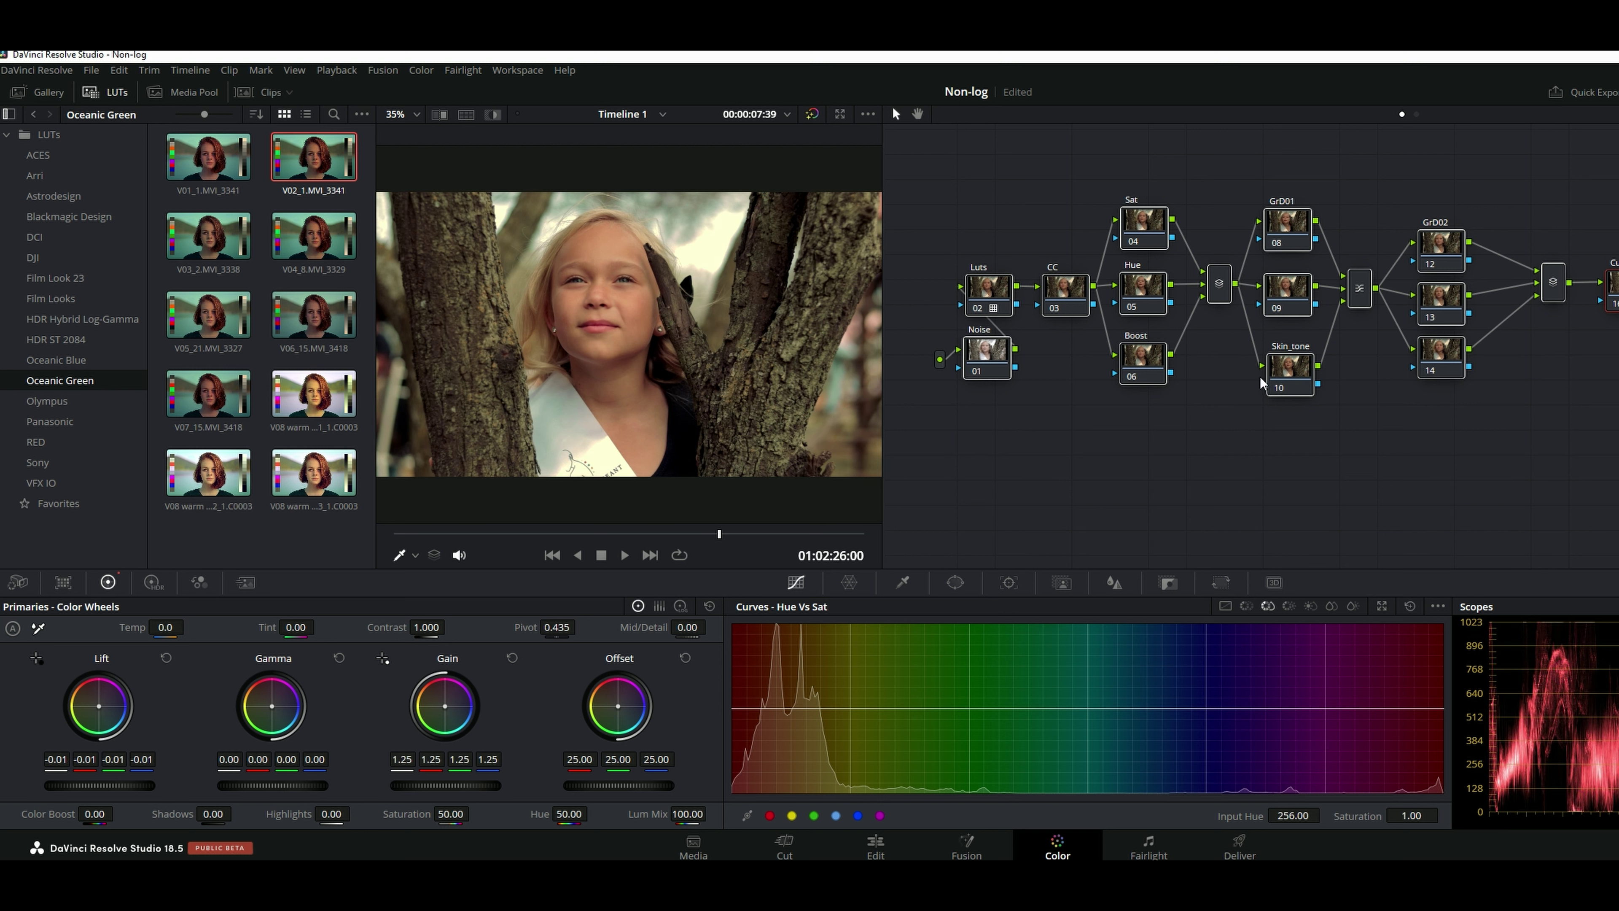
Step: Sample the girl's skin tone on the Hue Vs Hue curve and rotate that hue by -4.95
{"action": "scroll", "coordinate": [527, 226], "scroll_direction": "up", "scroll_amount": 2}
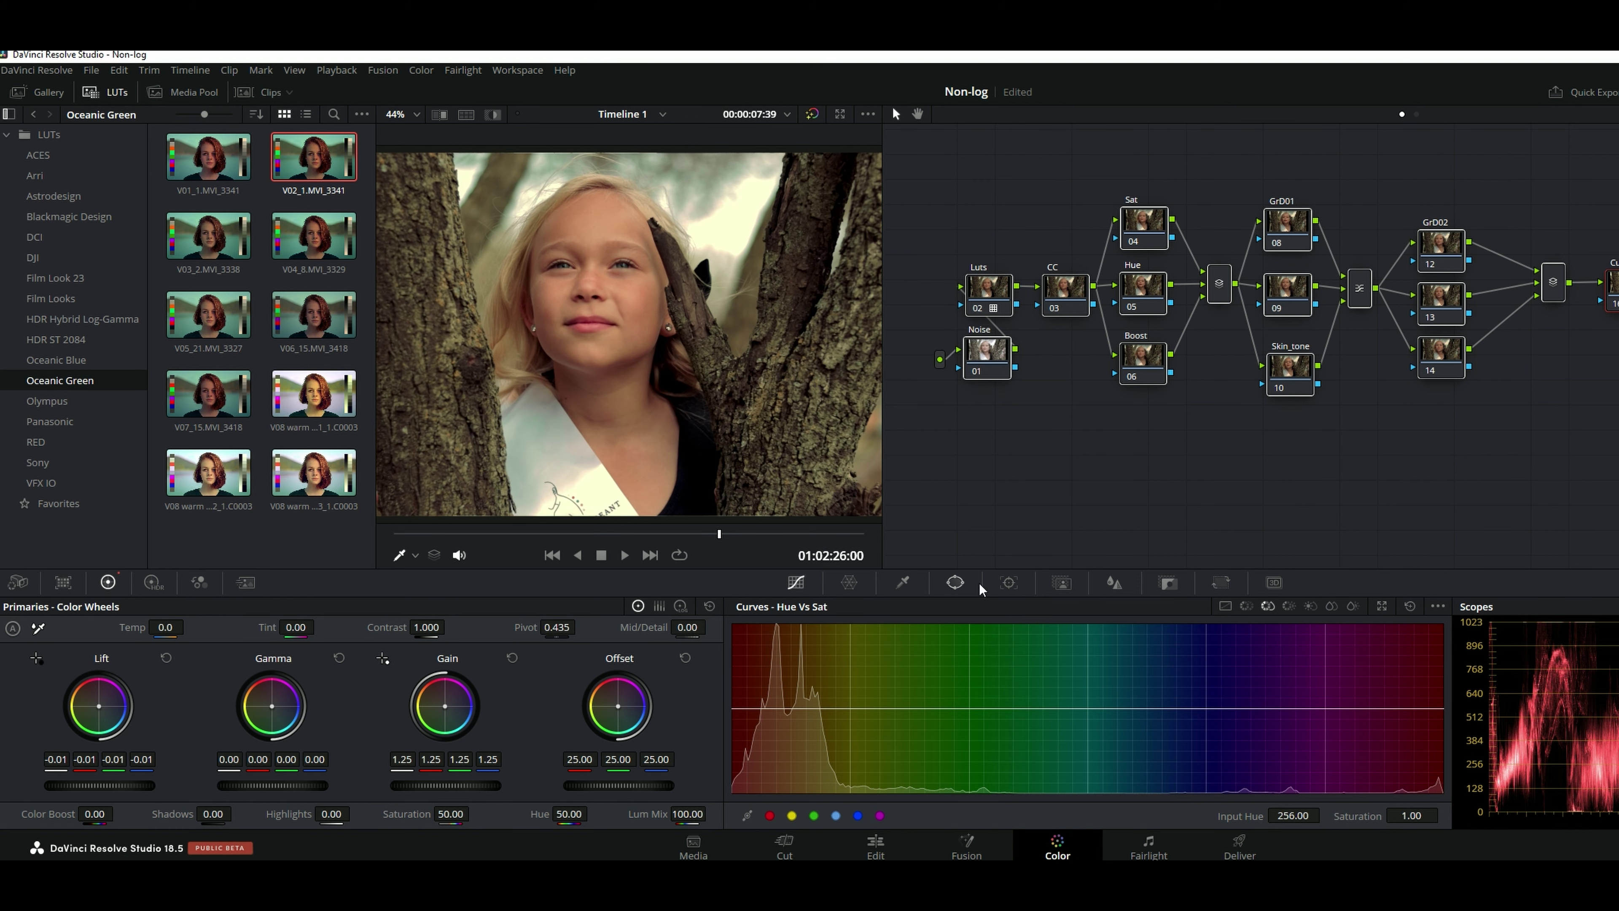
{"action": "left_click", "coordinate": [1246, 609]}
{"action": "left_click", "coordinate": [639, 307]}
{"action": "left_click_drag", "start_coordinate": [768, 709], "coordinate": [766, 710]}
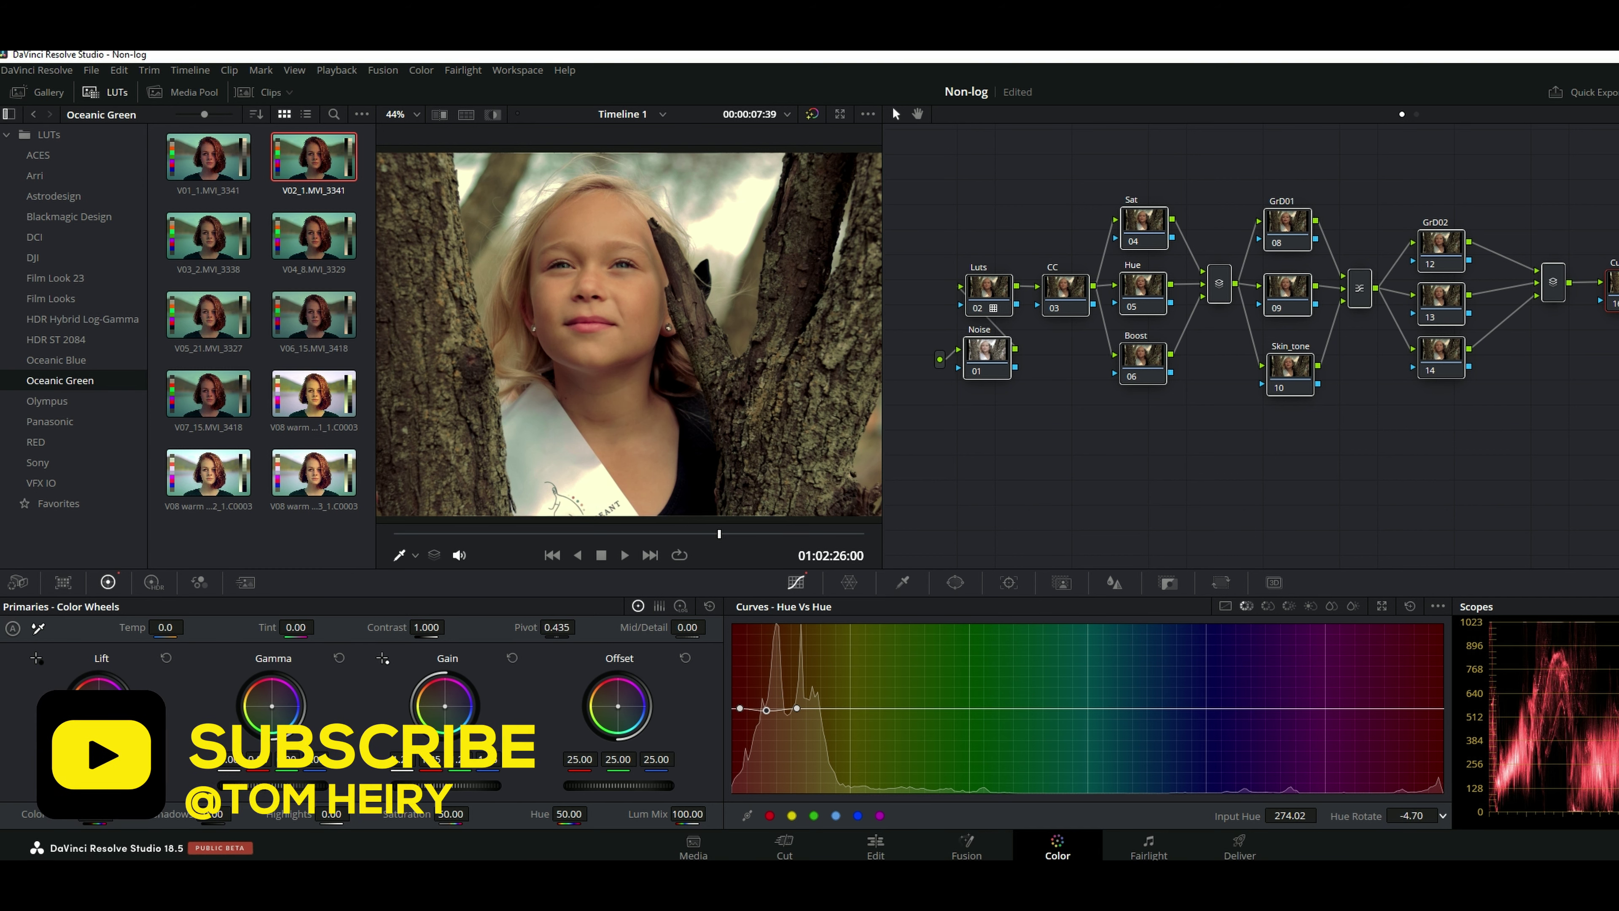
{"action": "scroll", "coordinate": [625, 418], "scroll_direction": "down", "scroll_amount": 2}
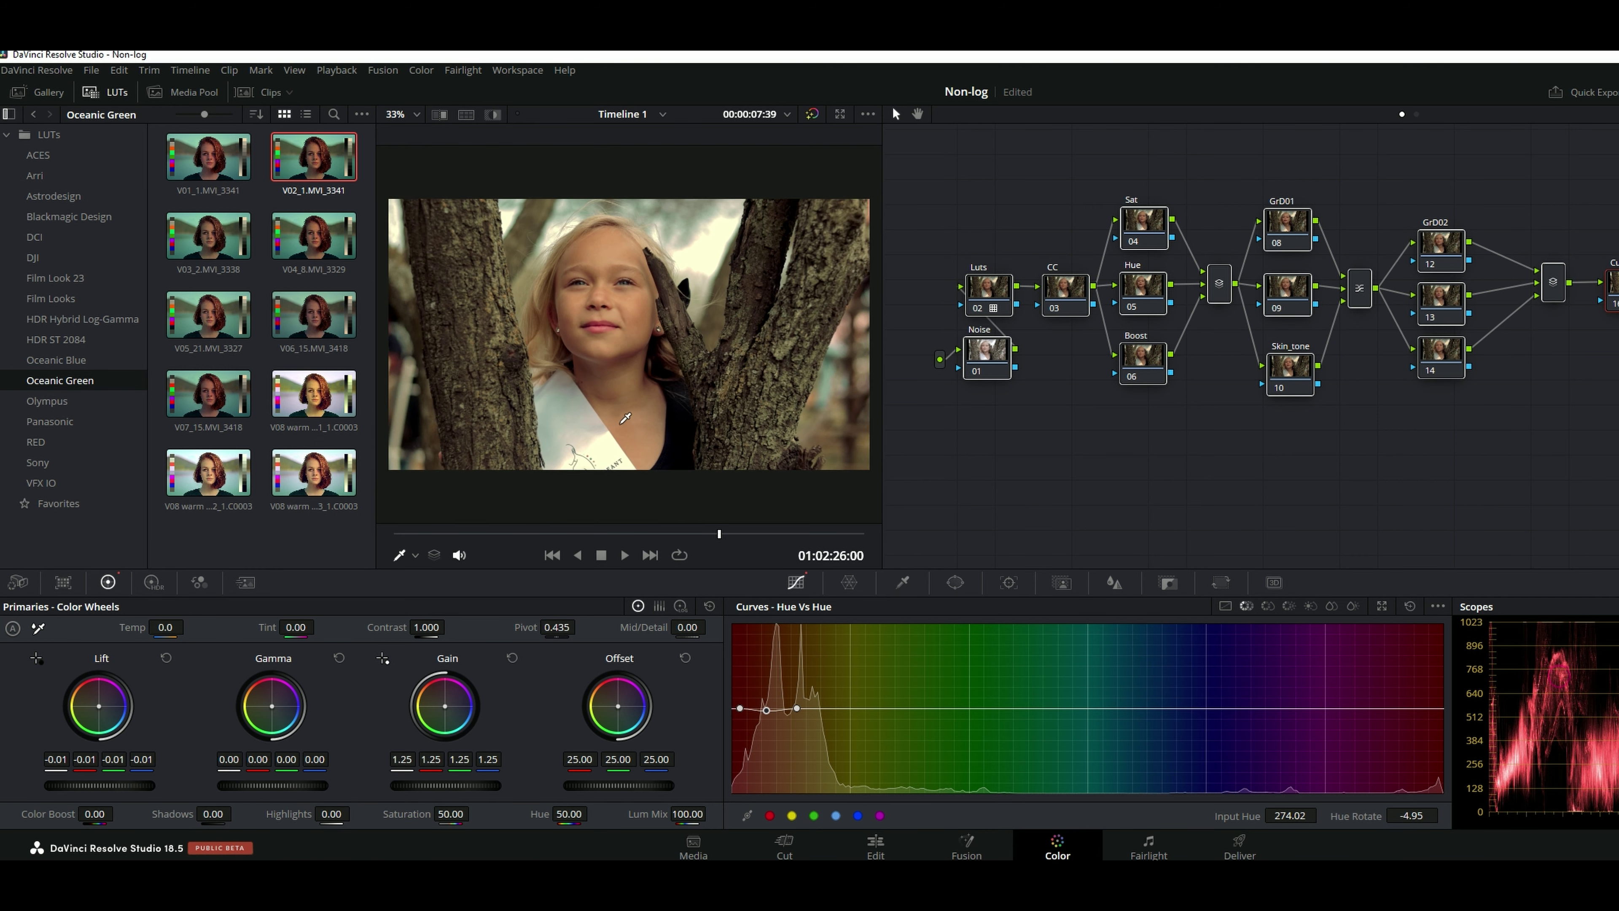
Step: Go to 01:02:27:11 in the clip, reset all grades and nodes, and reposition the remaining node in the graph
{"action": "left_click_drag", "start_coordinate": [719, 533], "coordinate": [781, 533]}
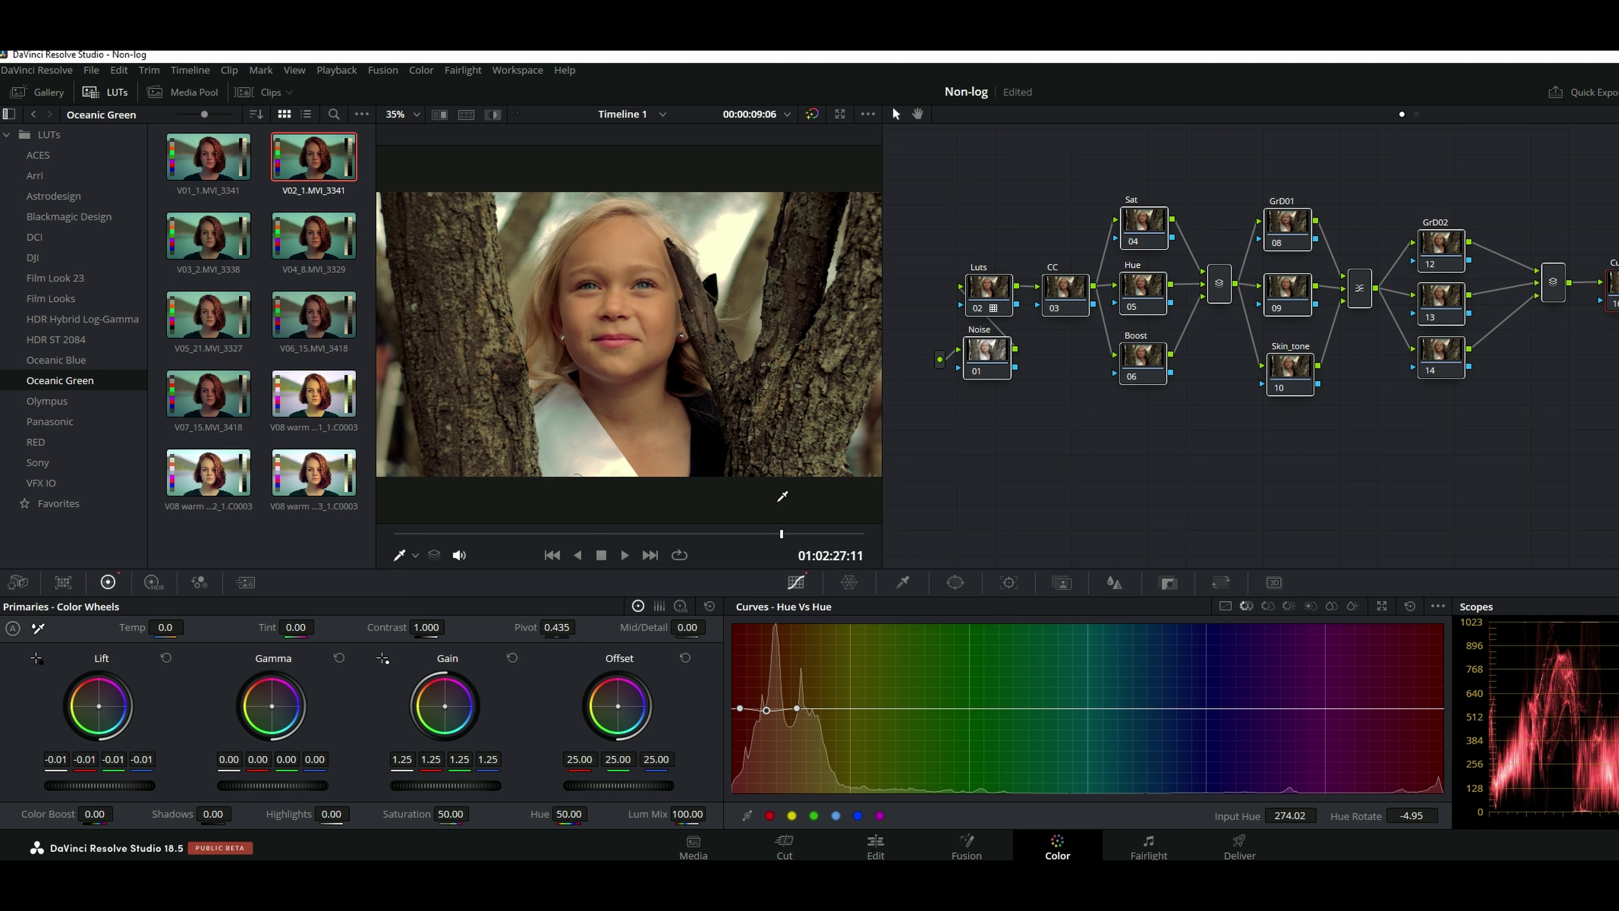
{"action": "right_click", "coordinate": [1018, 407]}
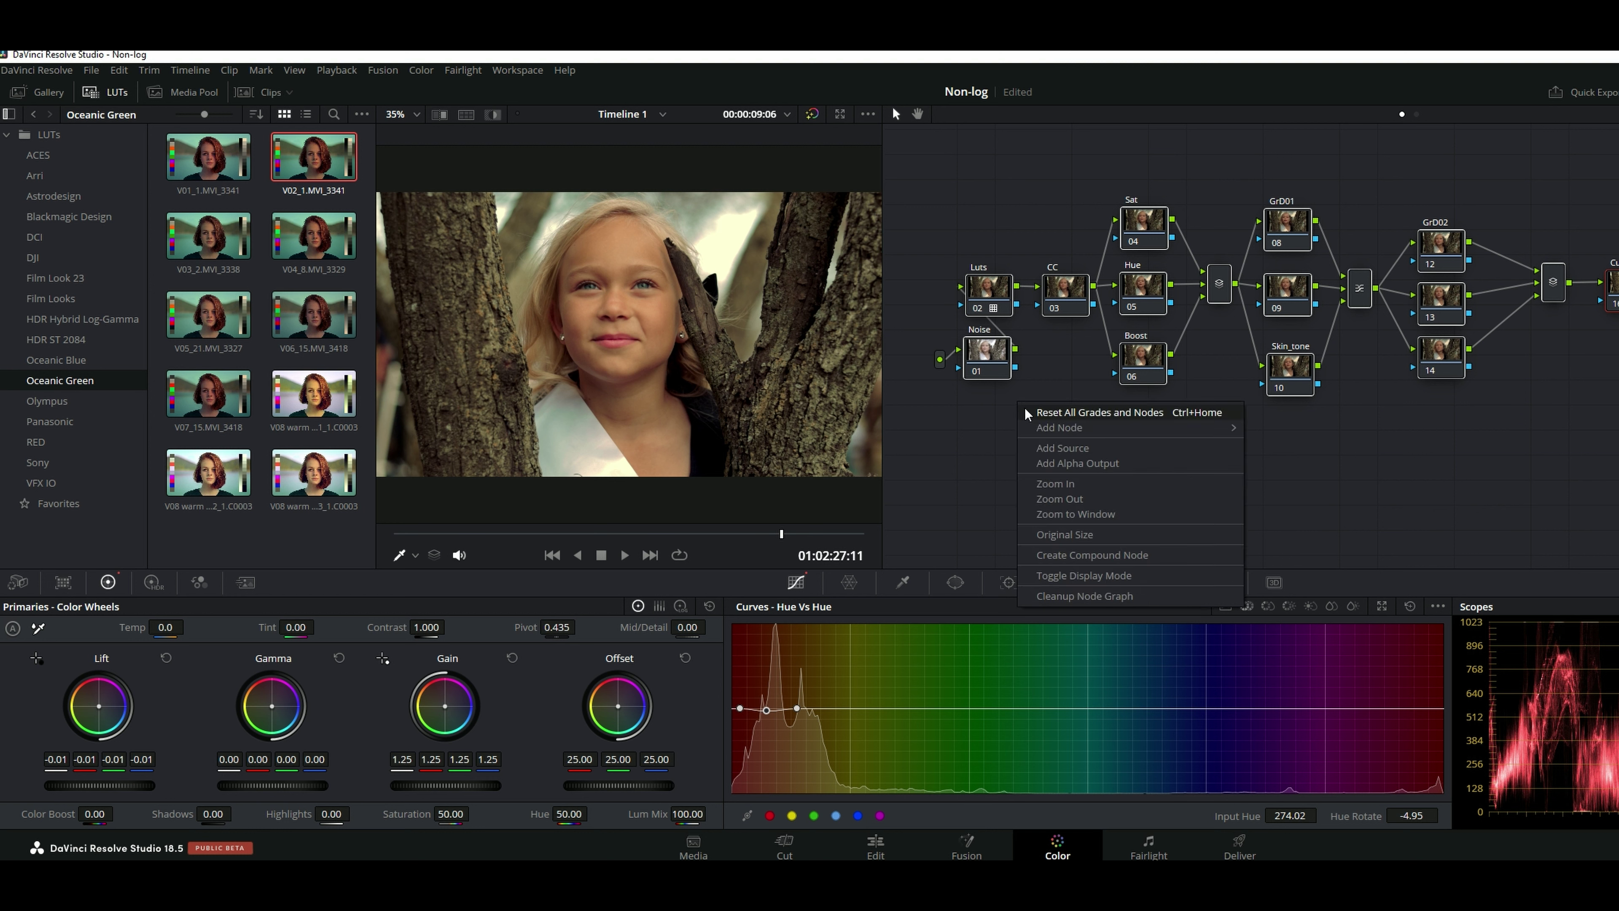
{"action": "left_click", "coordinate": [1029, 418]}
{"action": "left_click_drag", "start_coordinate": [1163, 281], "coordinate": [1082, 291]}
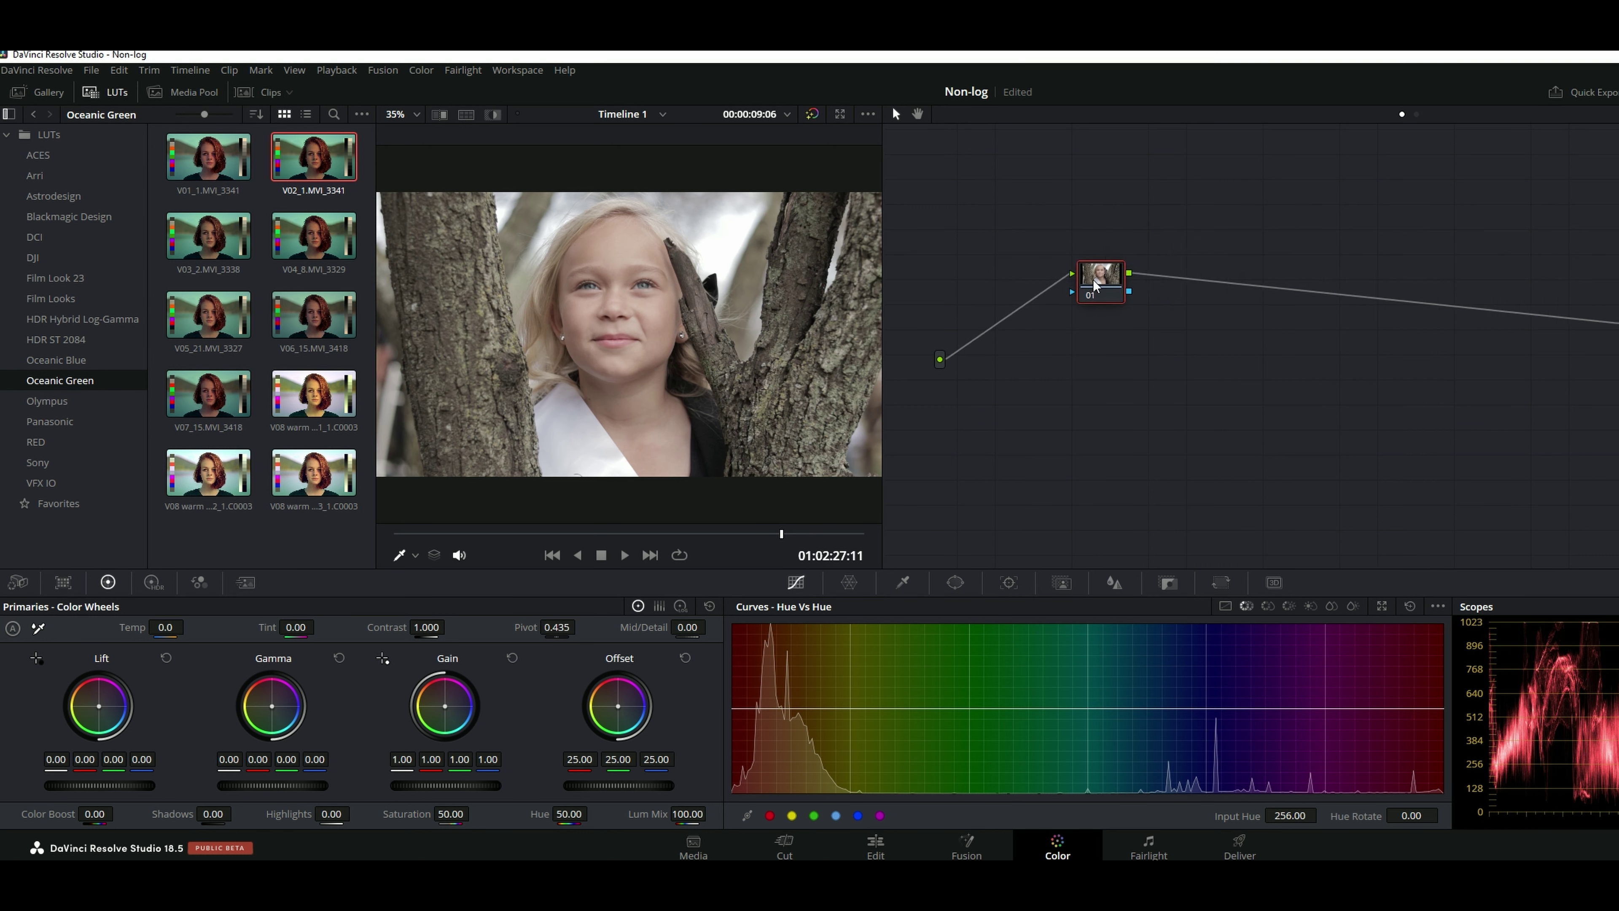
Step: Apply the node tree still 1.2.1 from the Node Trees album to the clip and bring its first nodes into view
{"action": "left_click", "coordinate": [107, 92]}
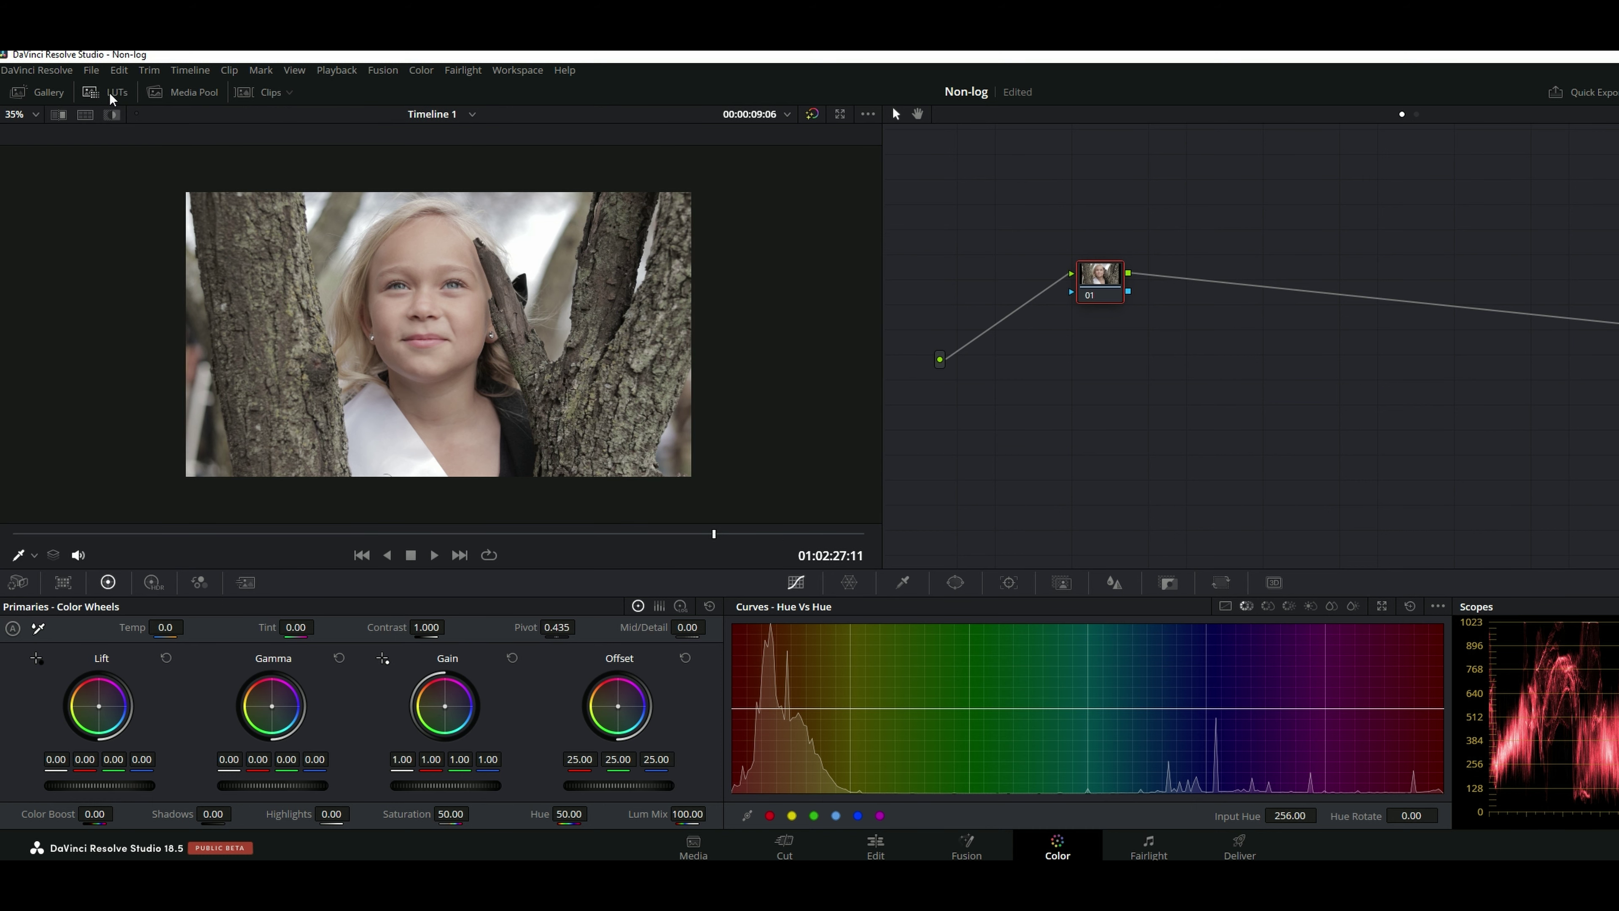
{"action": "left_click", "coordinate": [107, 92]}
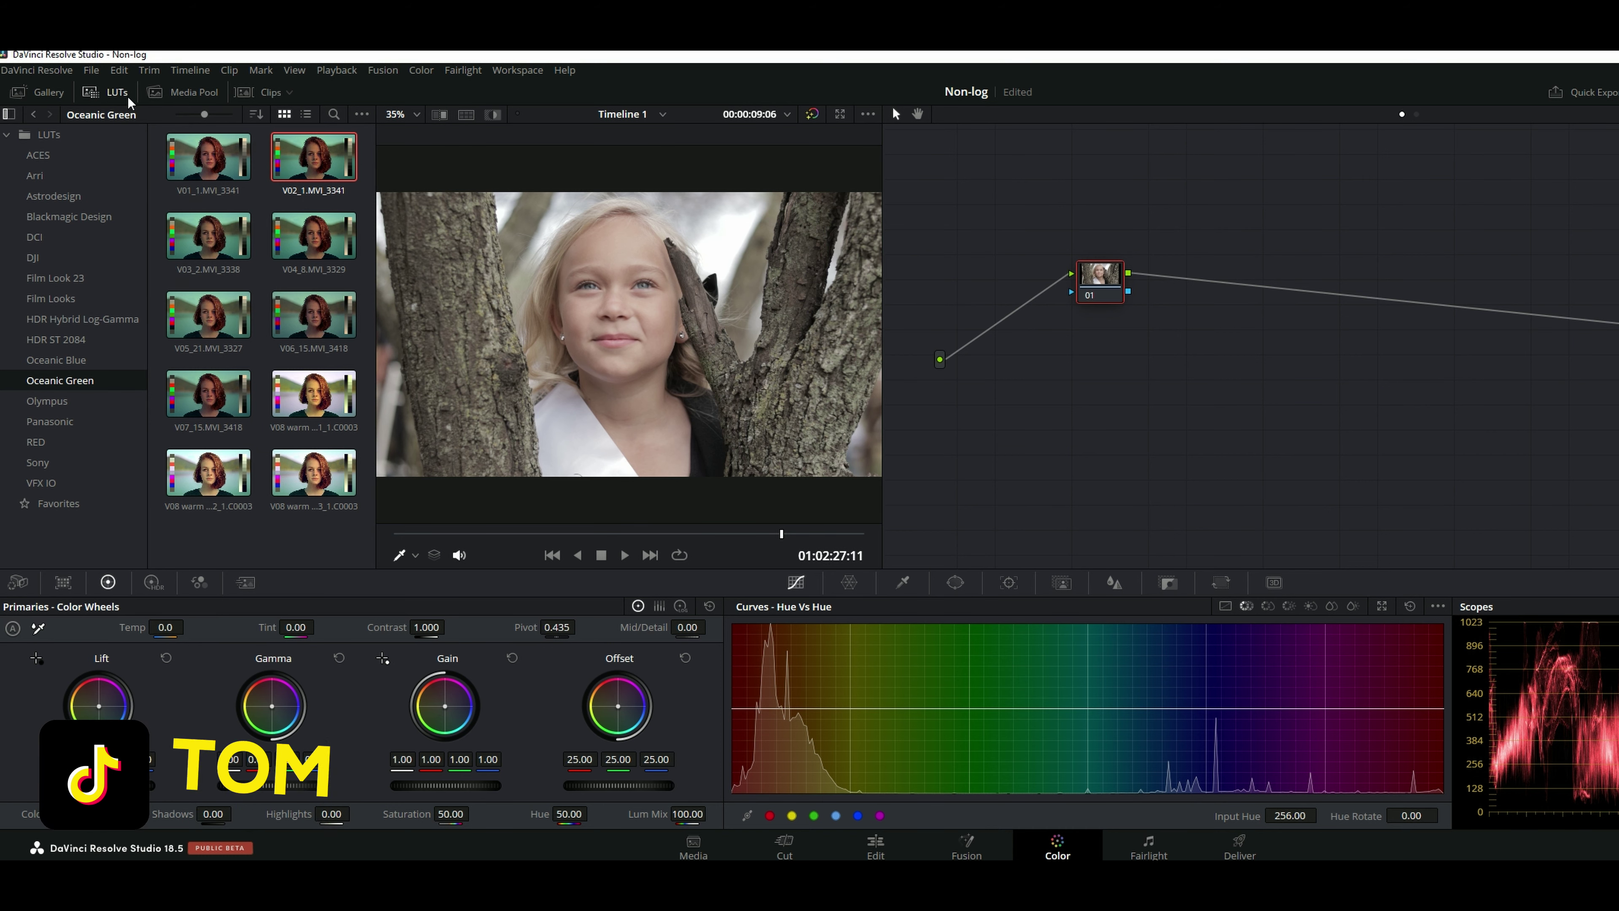
{"action": "left_click", "coordinate": [53, 95]}
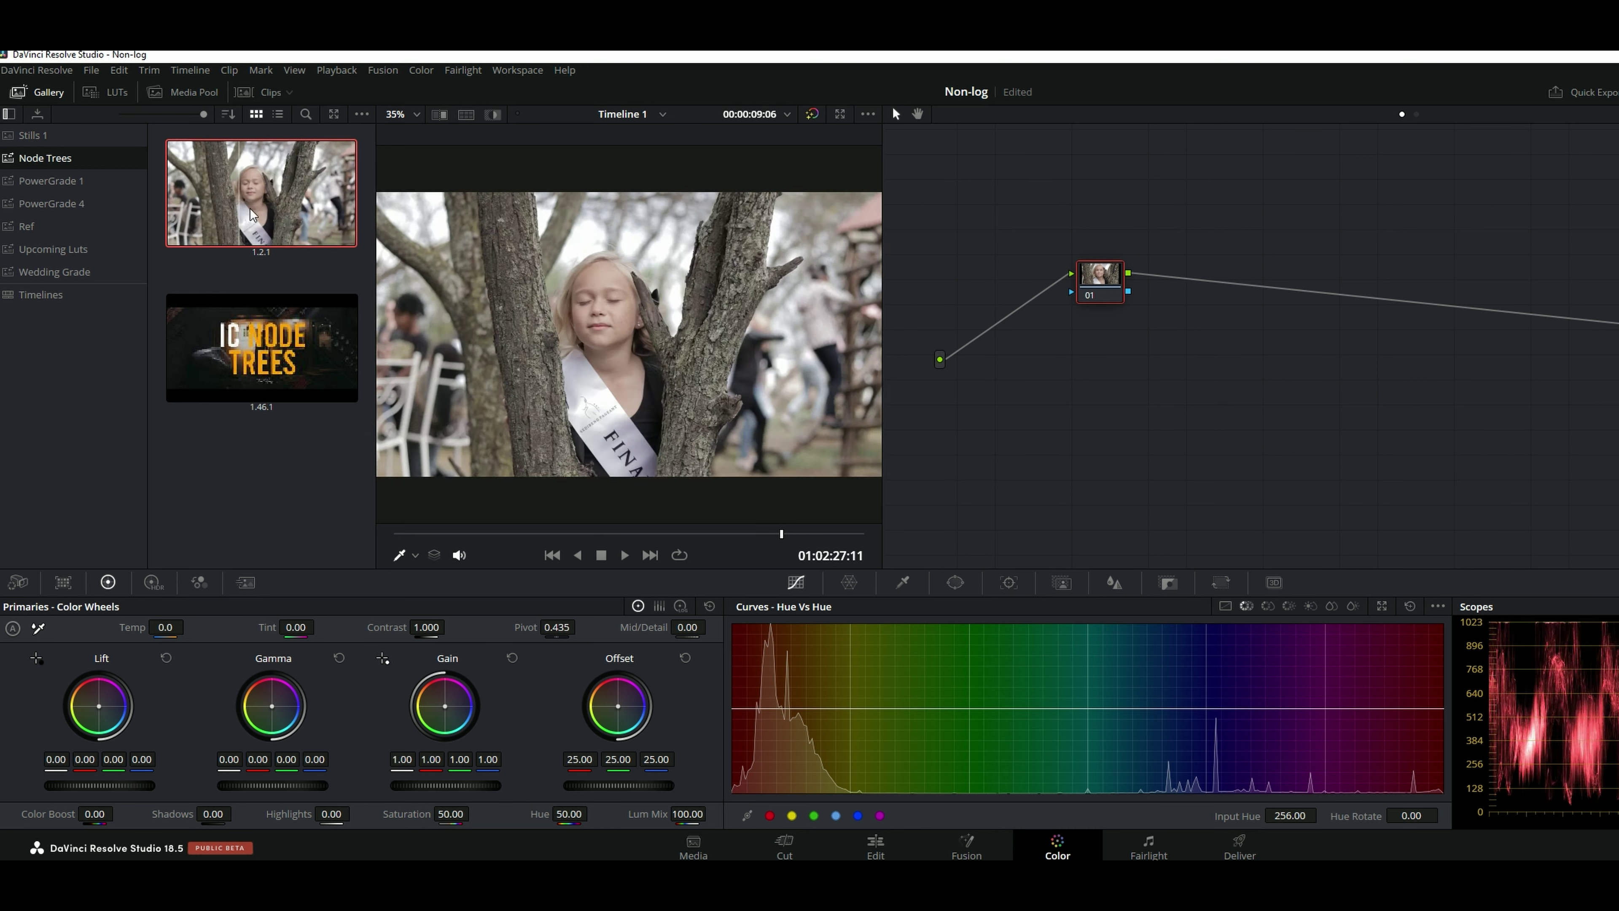
{"action": "left_click_drag", "start_coordinate": [262, 192], "coordinate": [1091, 299]}
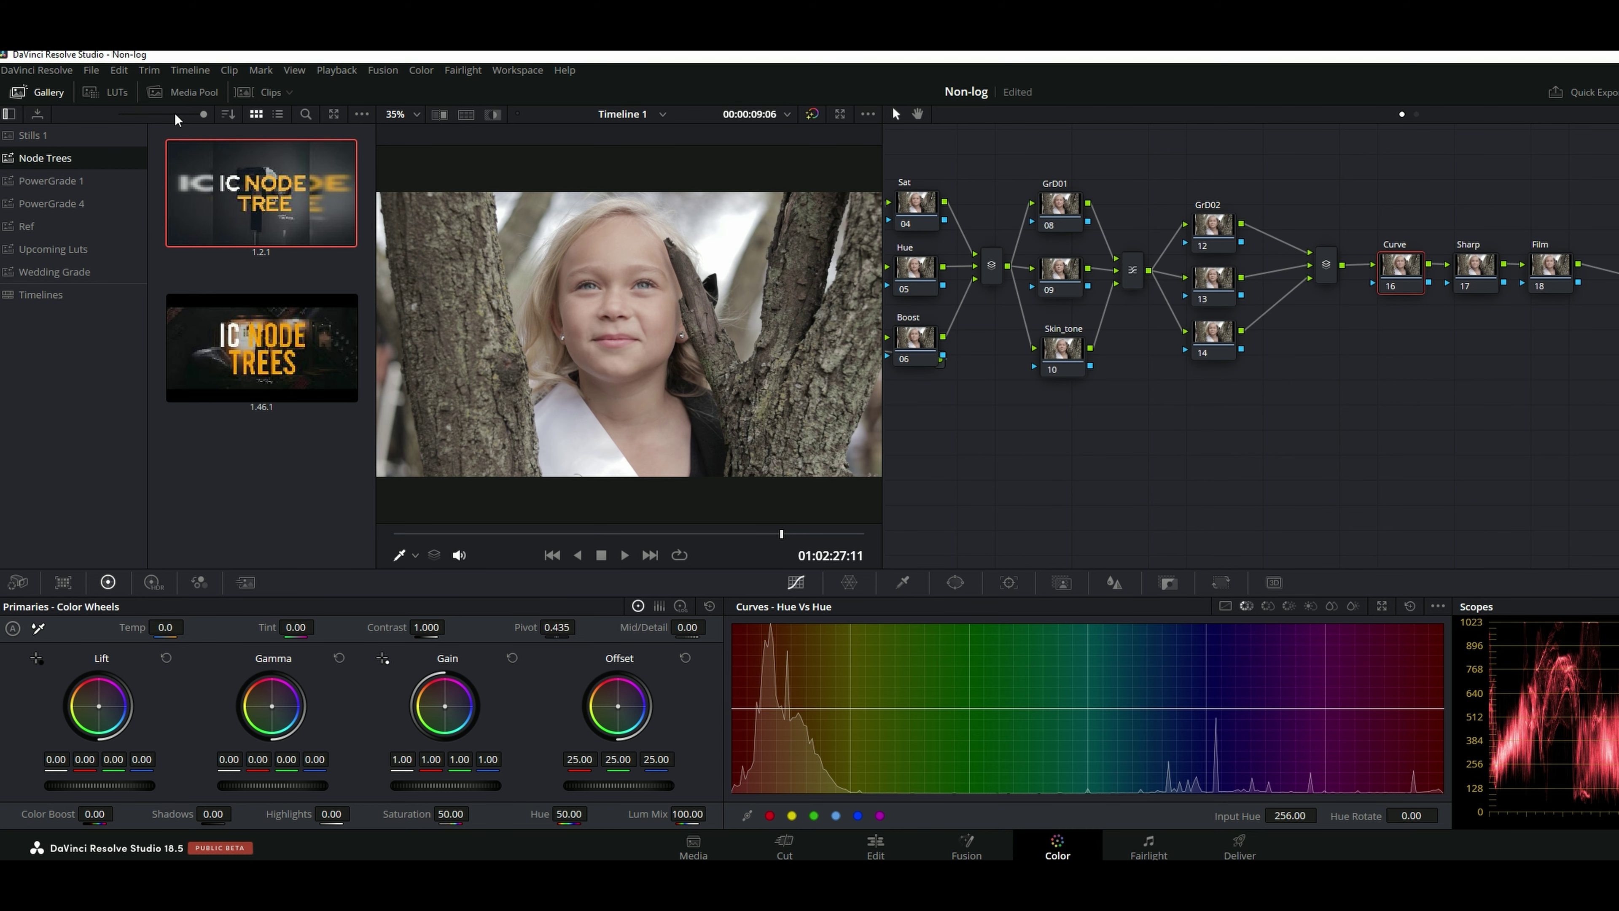
{"action": "left_click", "coordinate": [51, 93]}
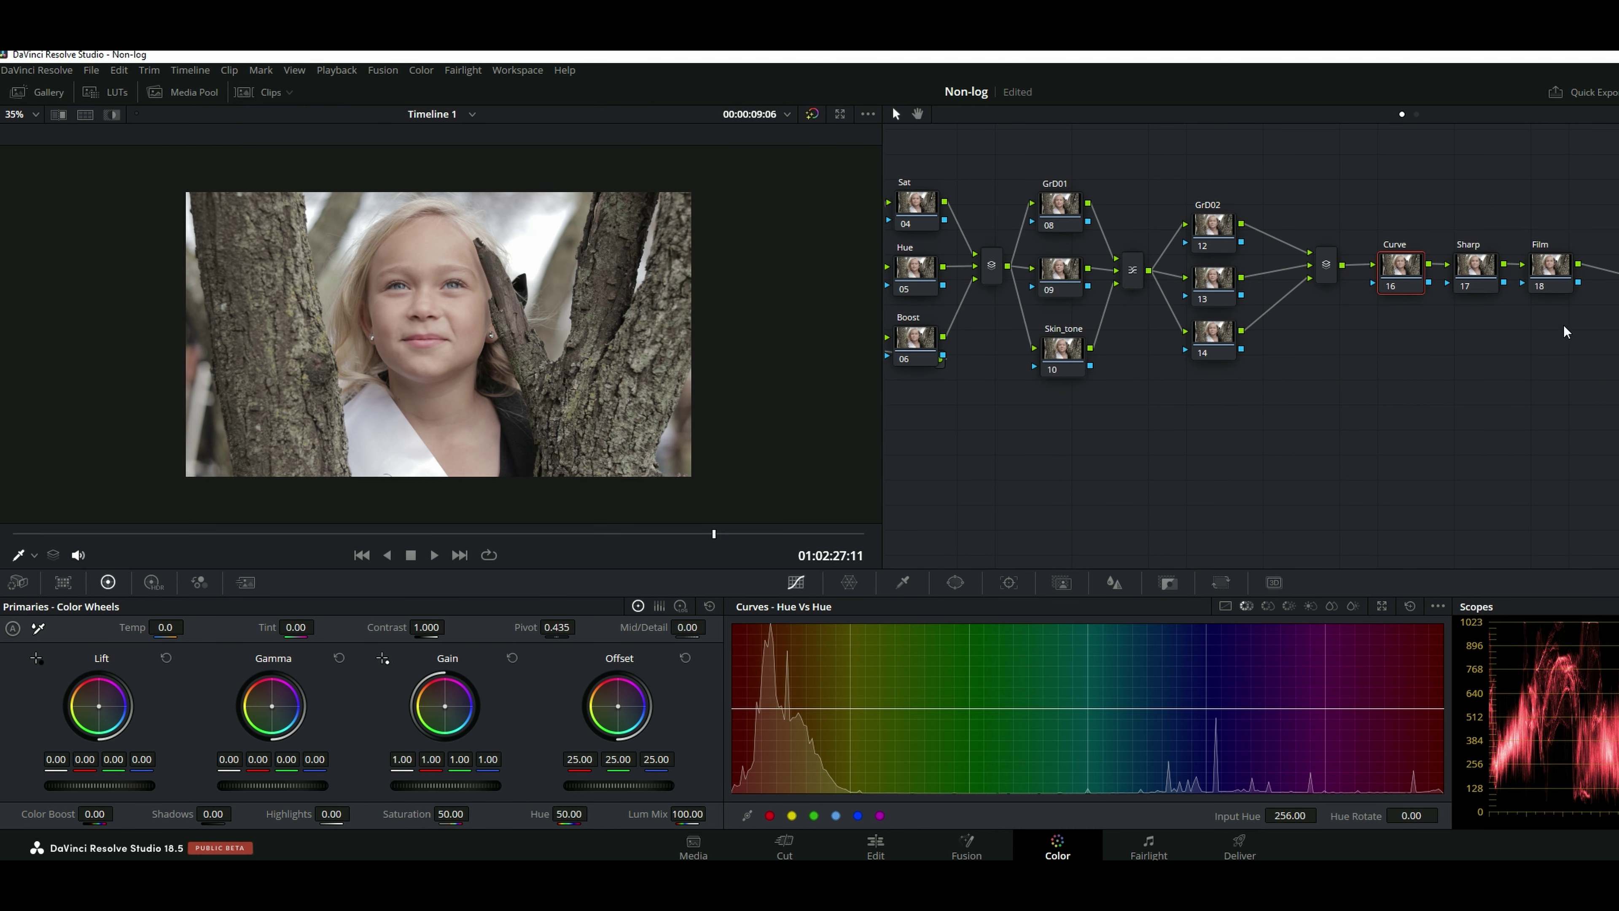
{"action": "left_click", "coordinate": [910, 286]}
{"action": "left_click_drag", "start_coordinate": [910, 286], "coordinate": [1140, 294]}
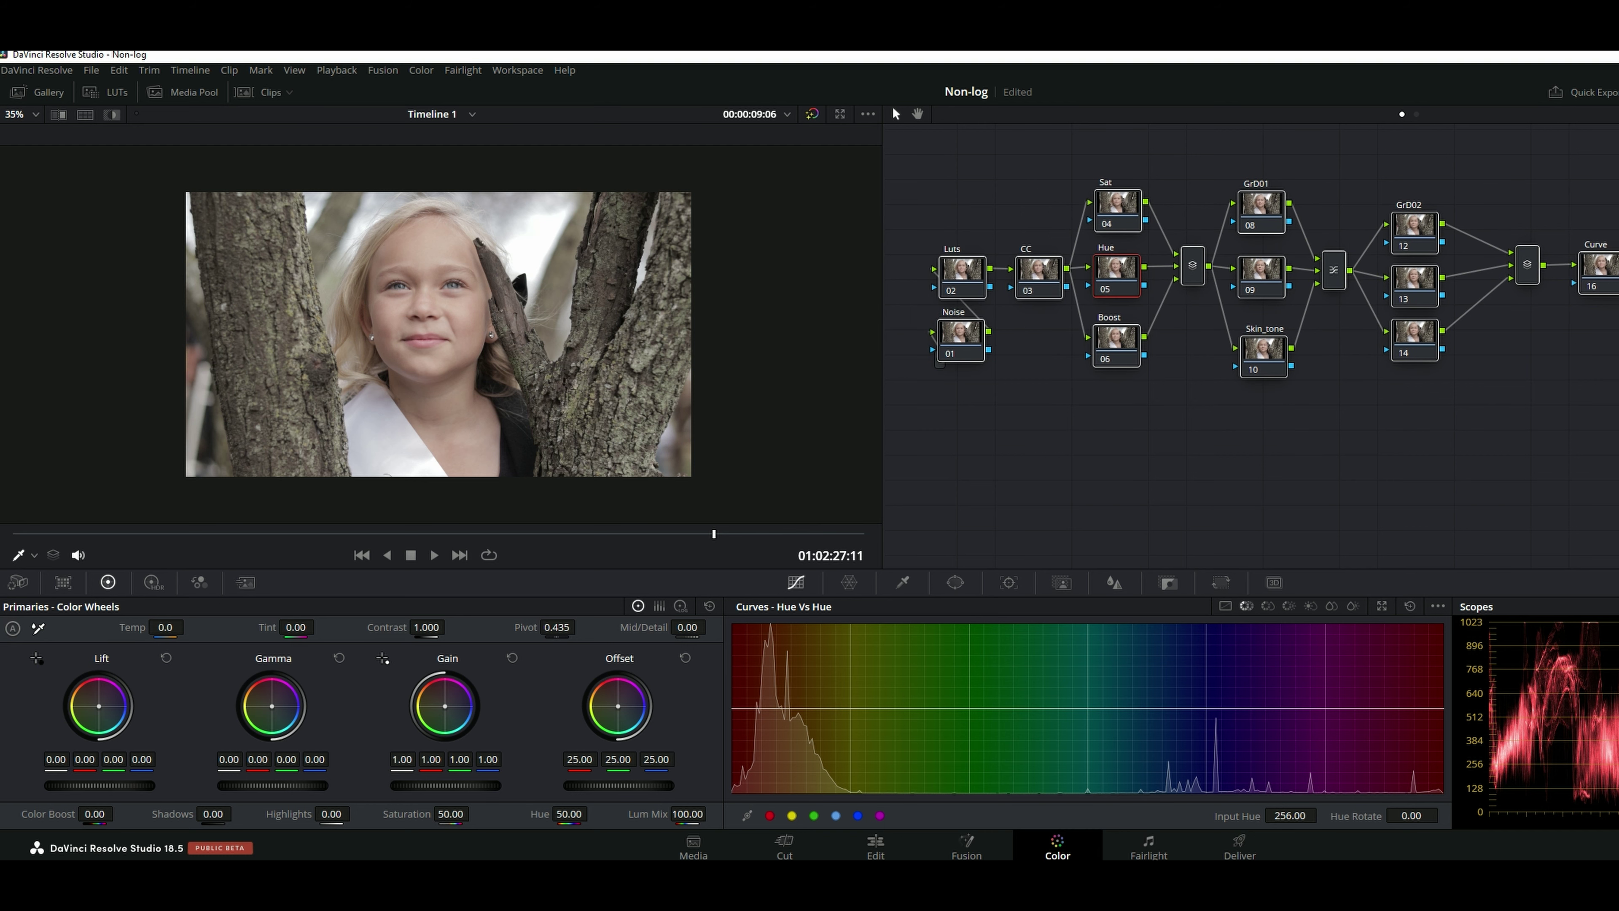
Step: On the Curve node, shape the custom curve by lowering a shadow point and adding an upper-midtone control point
{"action": "left_click", "coordinate": [1603, 285]}
{"action": "left_click", "coordinate": [1225, 607]}
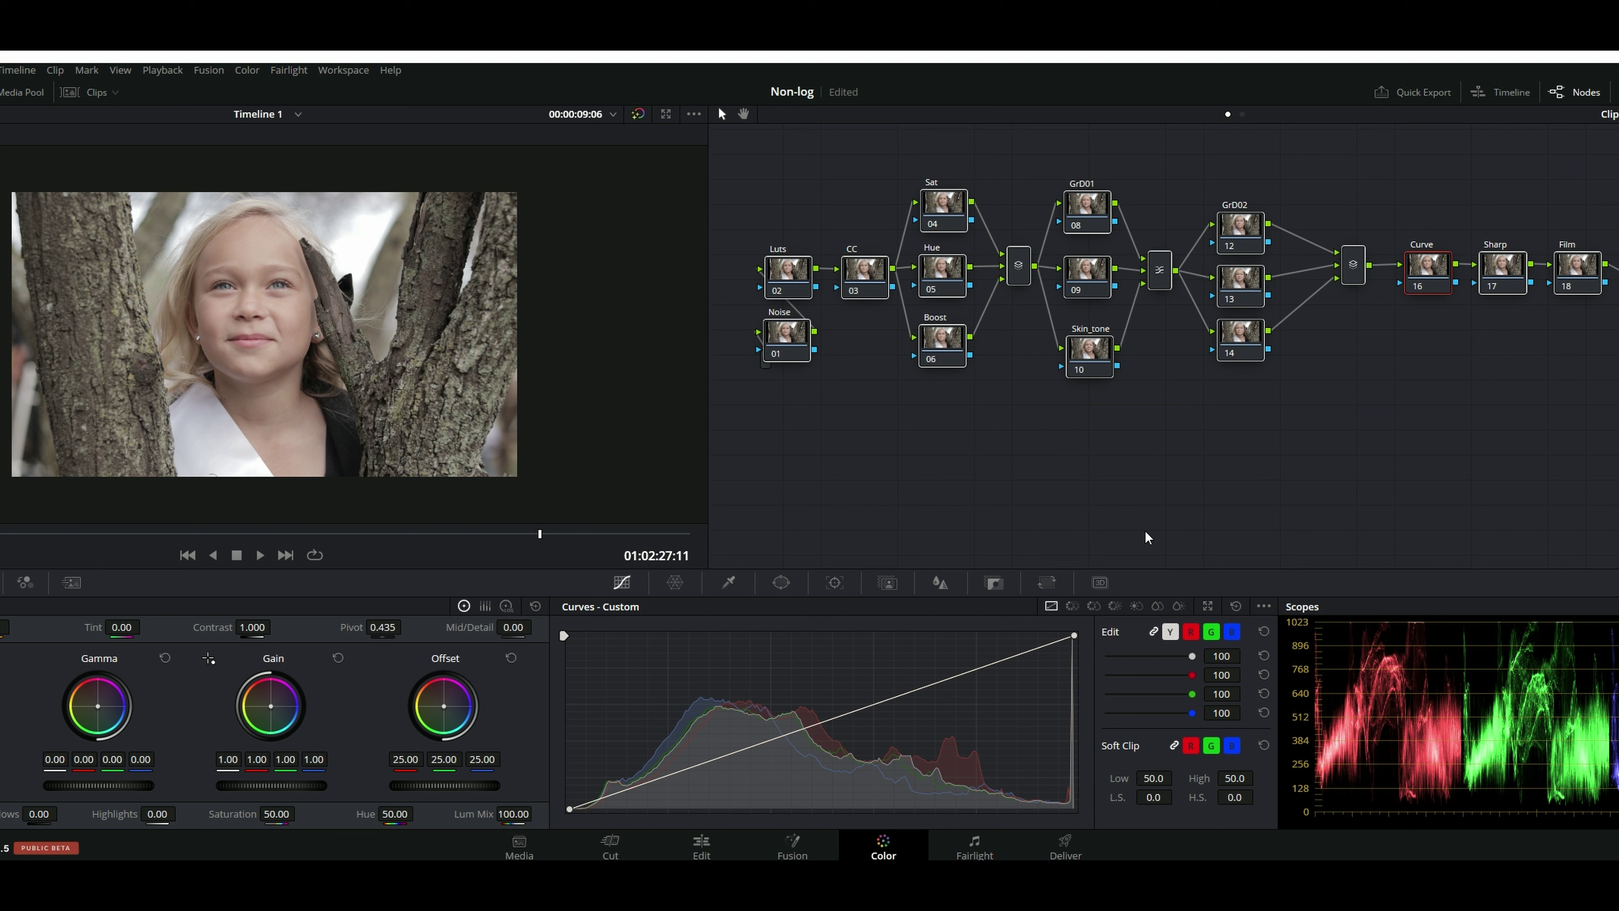
{"action": "mouse_move", "coordinate": [633, 792]}
{"action": "left_mouse_down"}
{"action": "mouse_move", "coordinate": [646, 785]}
{"action": "mouse_move", "coordinate": [659, 809]}
{"action": "mouse_move", "coordinate": [649, 796]}
{"action": "left_mouse_up"}
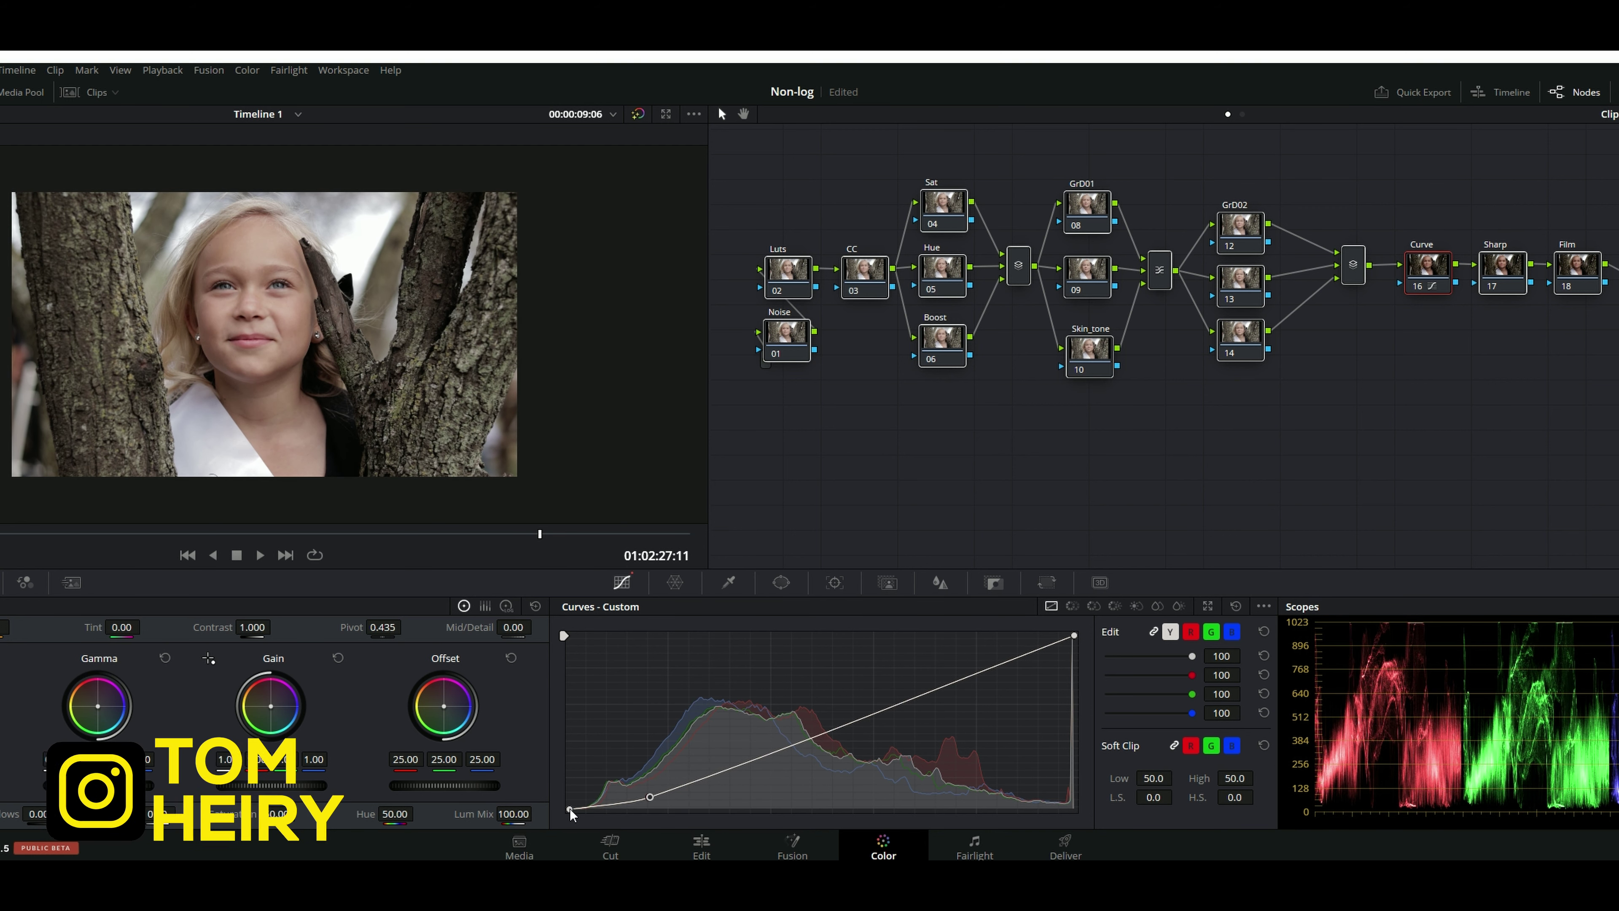
{"action": "left_click_drag", "start_coordinate": [961, 680], "coordinate": [926, 701]}
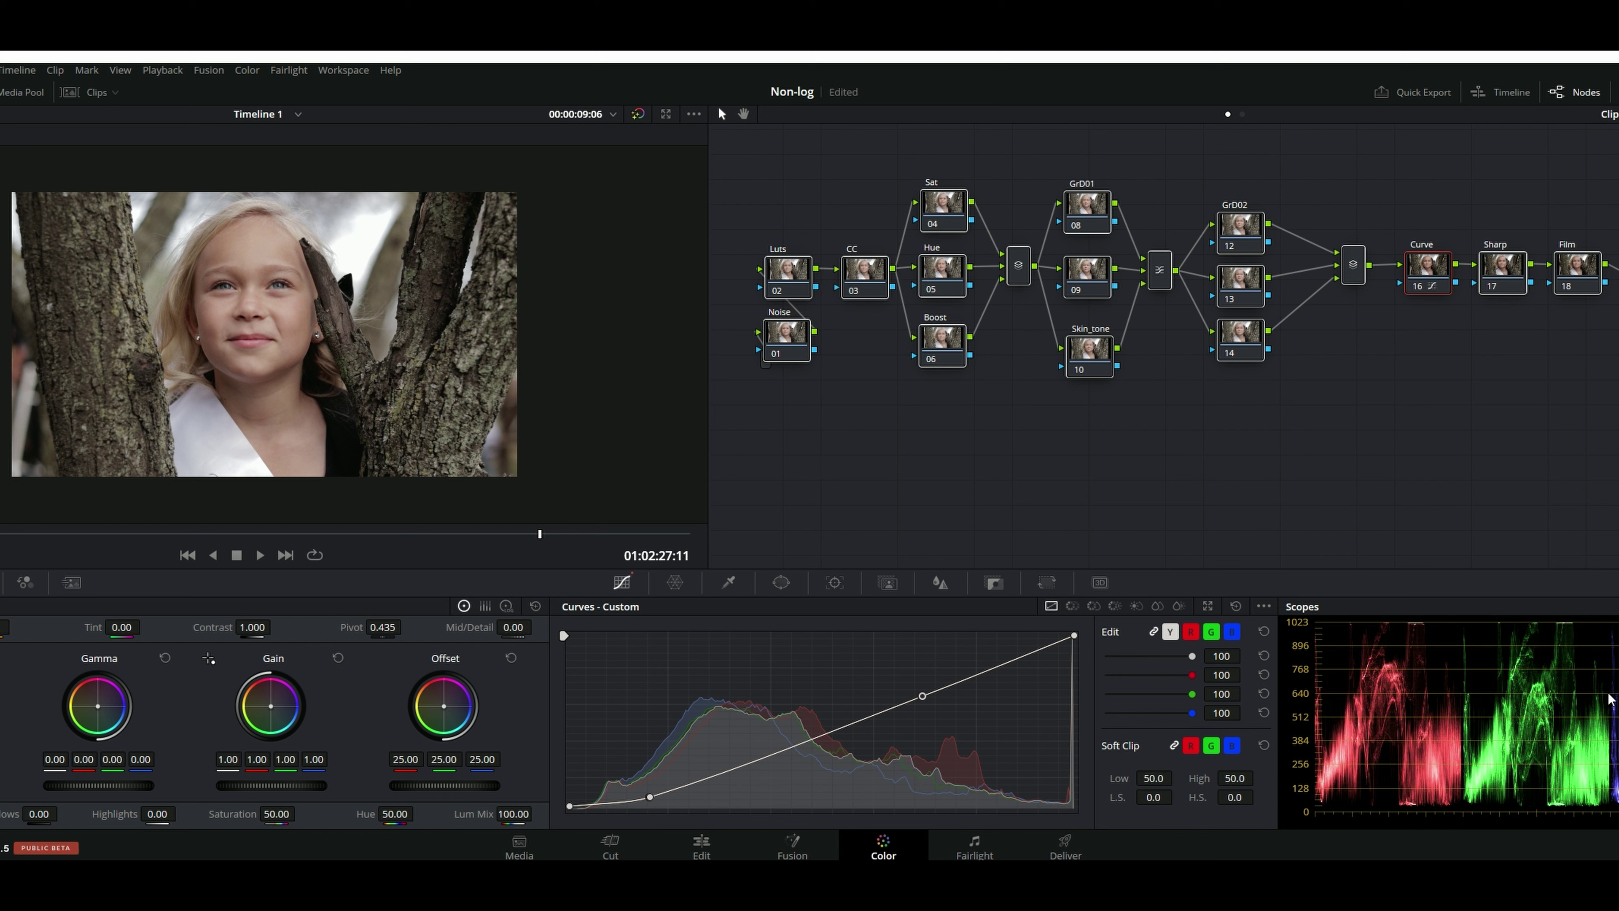
{"action": "key", "text": "ctrl+s"}
Step: Raise the Curve node's overall gain to 1.05 and compare the image with the node disabled and enabled
{"action": "left_click_drag", "start_coordinate": [270, 786], "coordinate": [295, 786]}
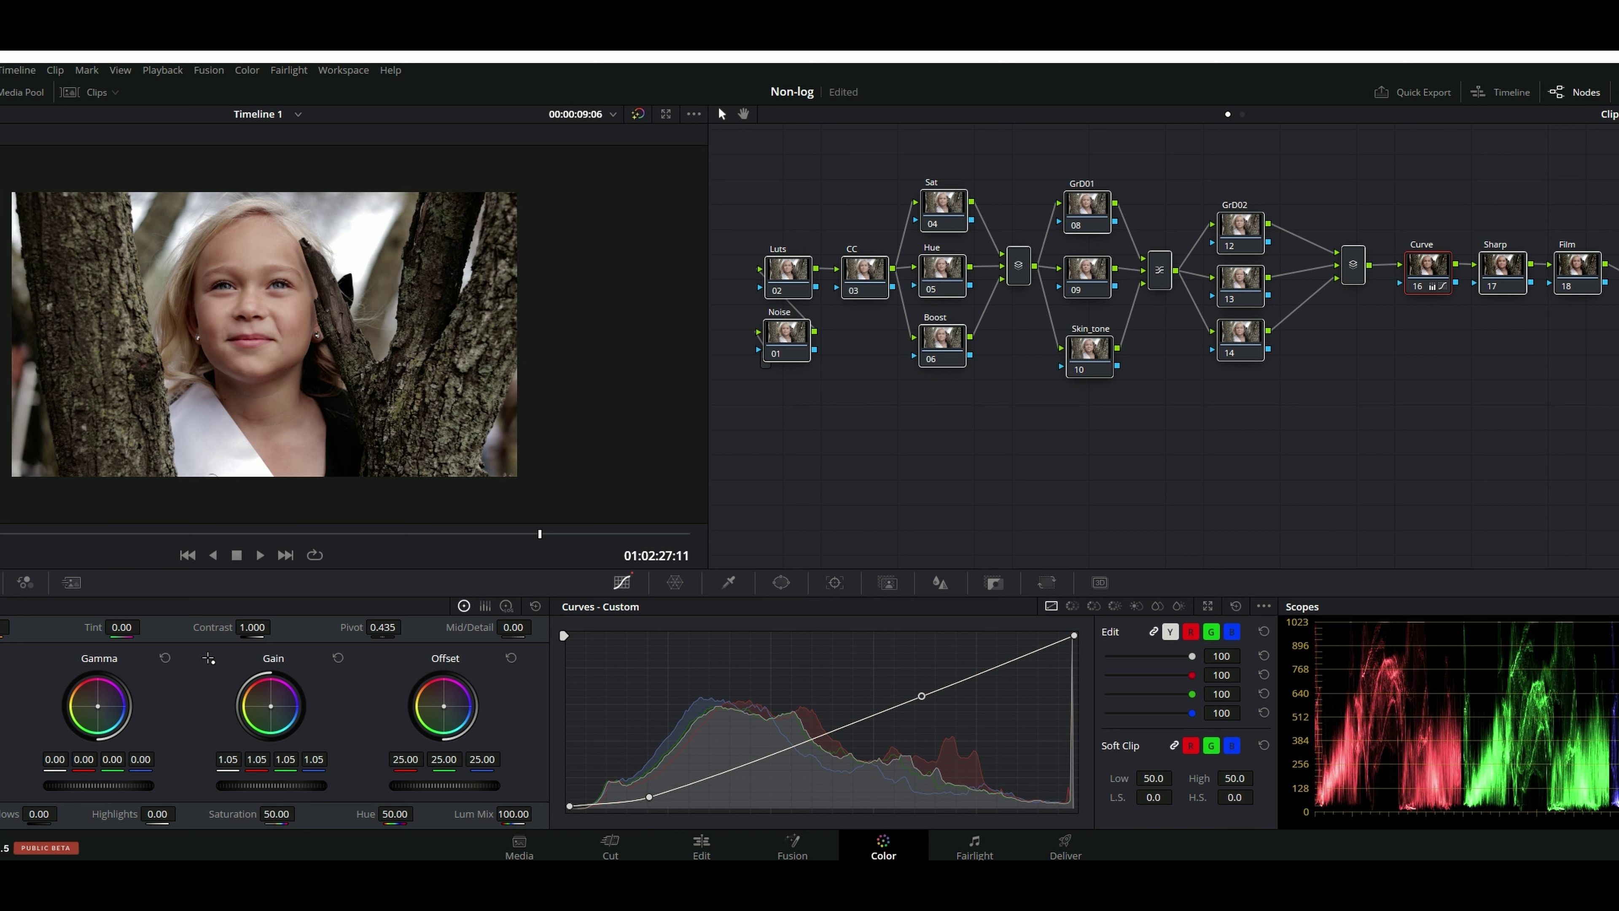
{"action": "left_click", "coordinate": [1417, 290]}
{"action": "left_click", "coordinate": [1415, 290]}
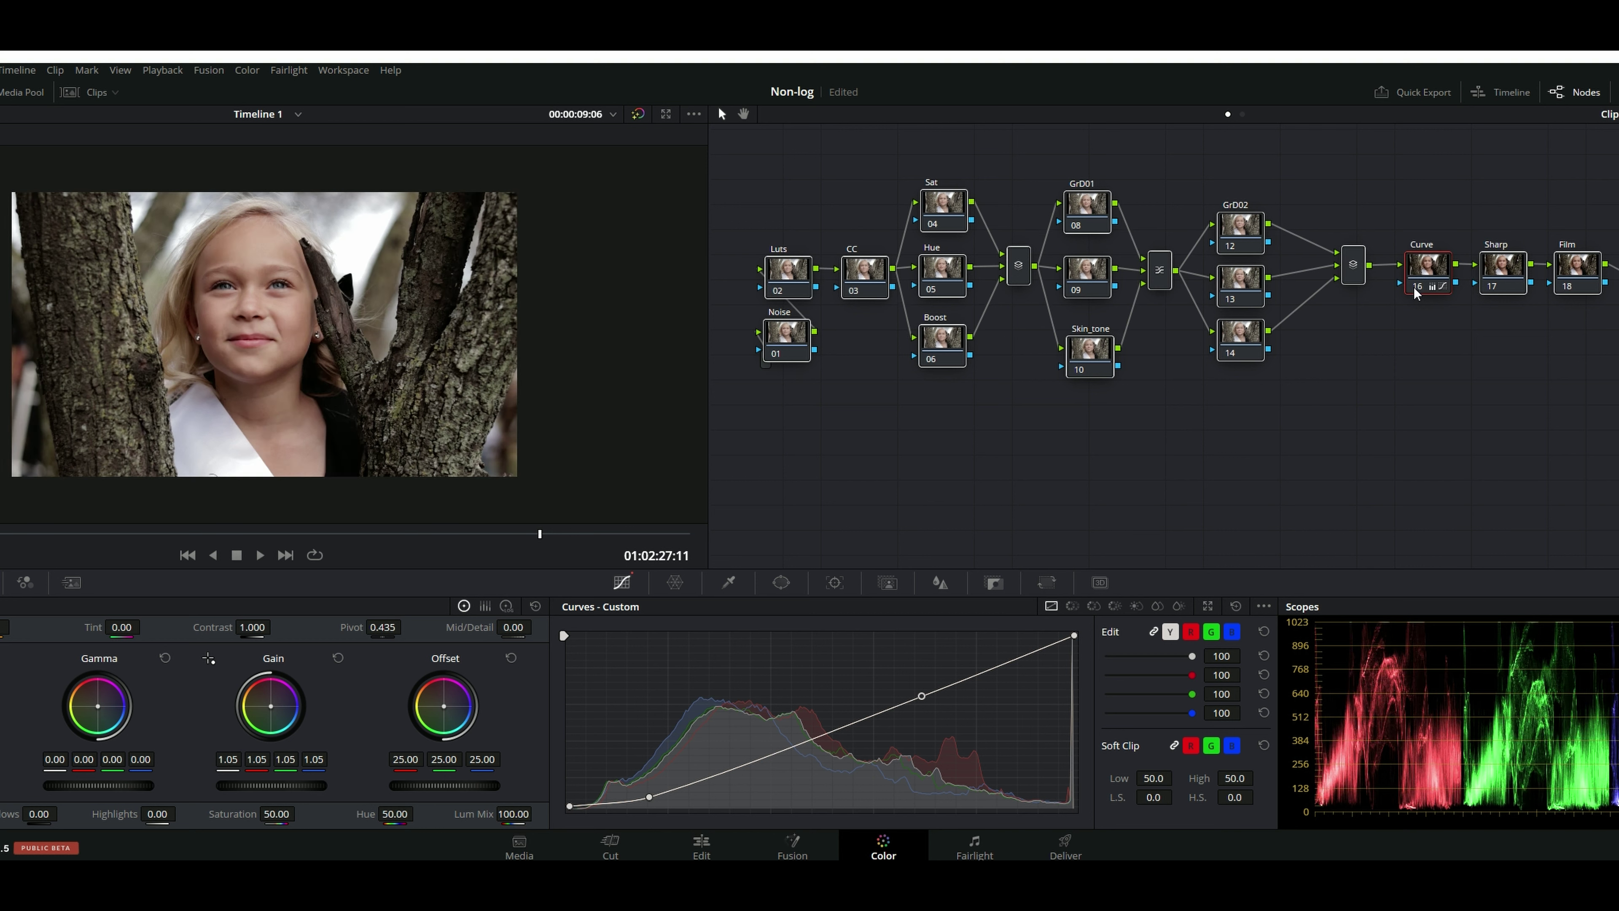
{"action": "left_click", "coordinate": [1415, 290]}
{"action": "left_click", "coordinate": [1415, 290]}
Step: Open the Parade scope in a floating window and place it below the node graph, clear of the nodes and color wheels
{"action": "key", "text": "ctrl+shift+w"}
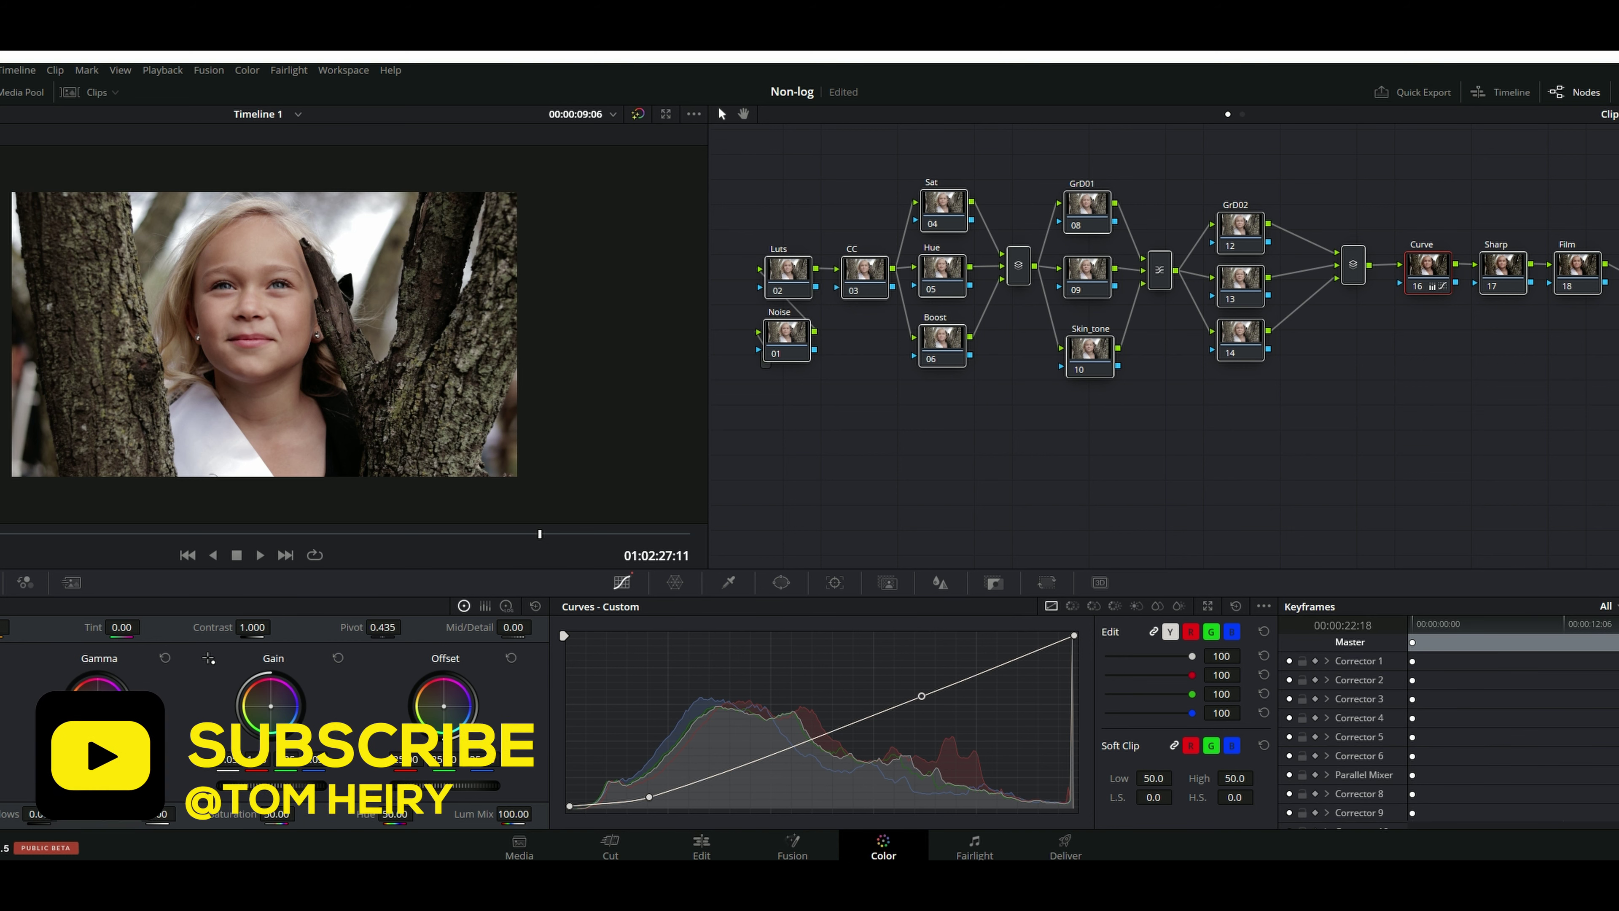
{"action": "left_click_drag", "start_coordinate": [1618, 275], "coordinate": [1204, 234]}
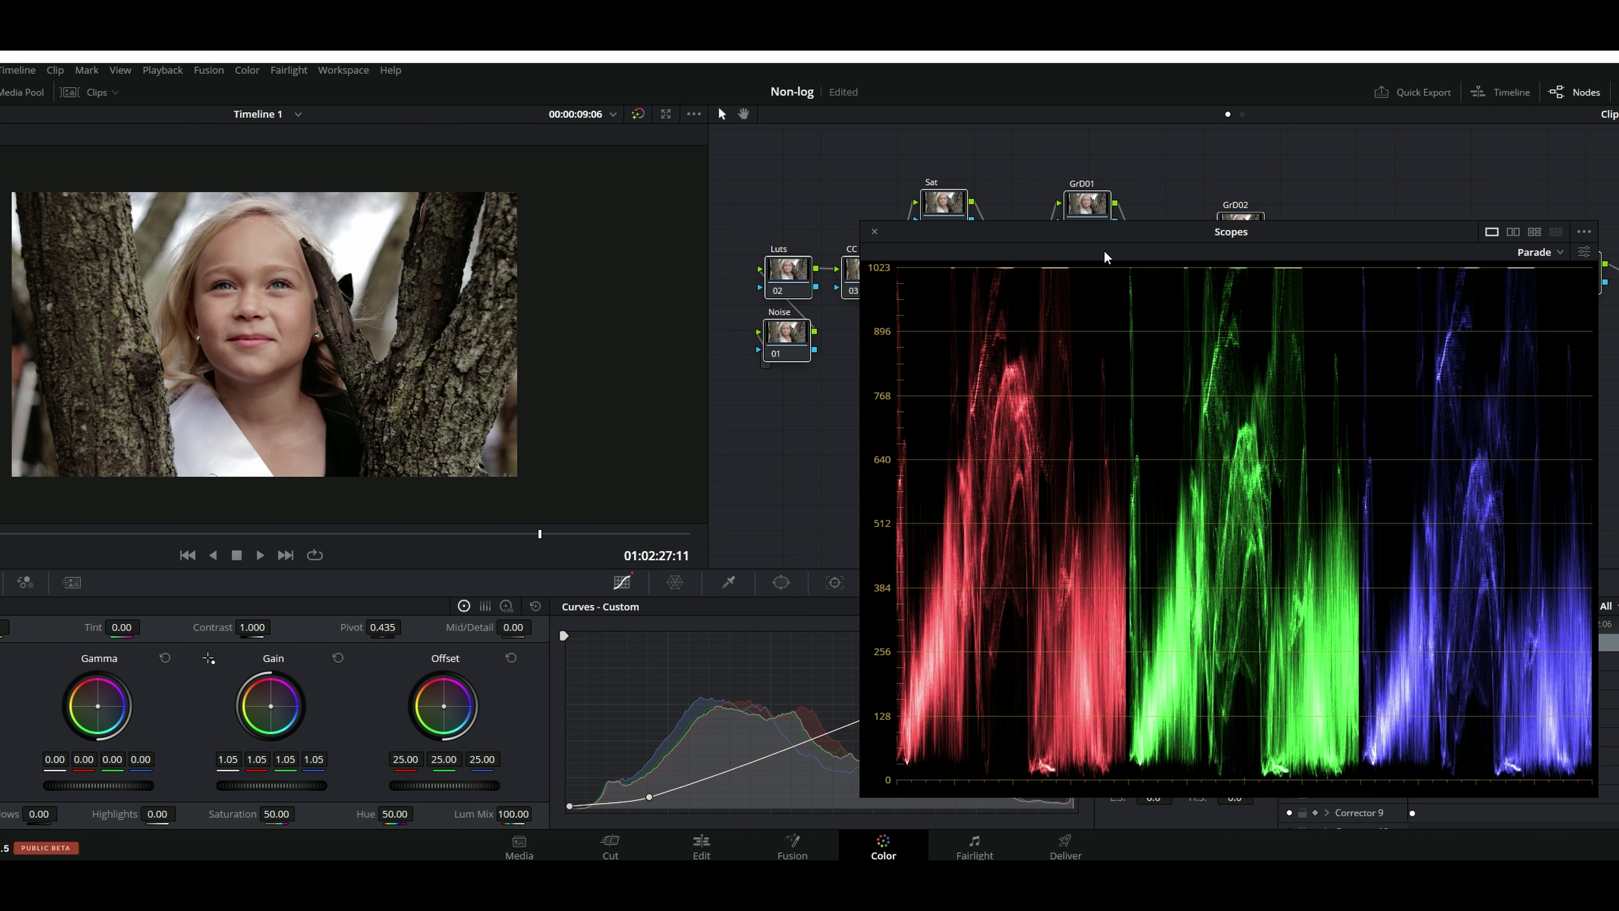
{"action": "left_click_drag", "start_coordinate": [1113, 245], "coordinate": [1127, 453]}
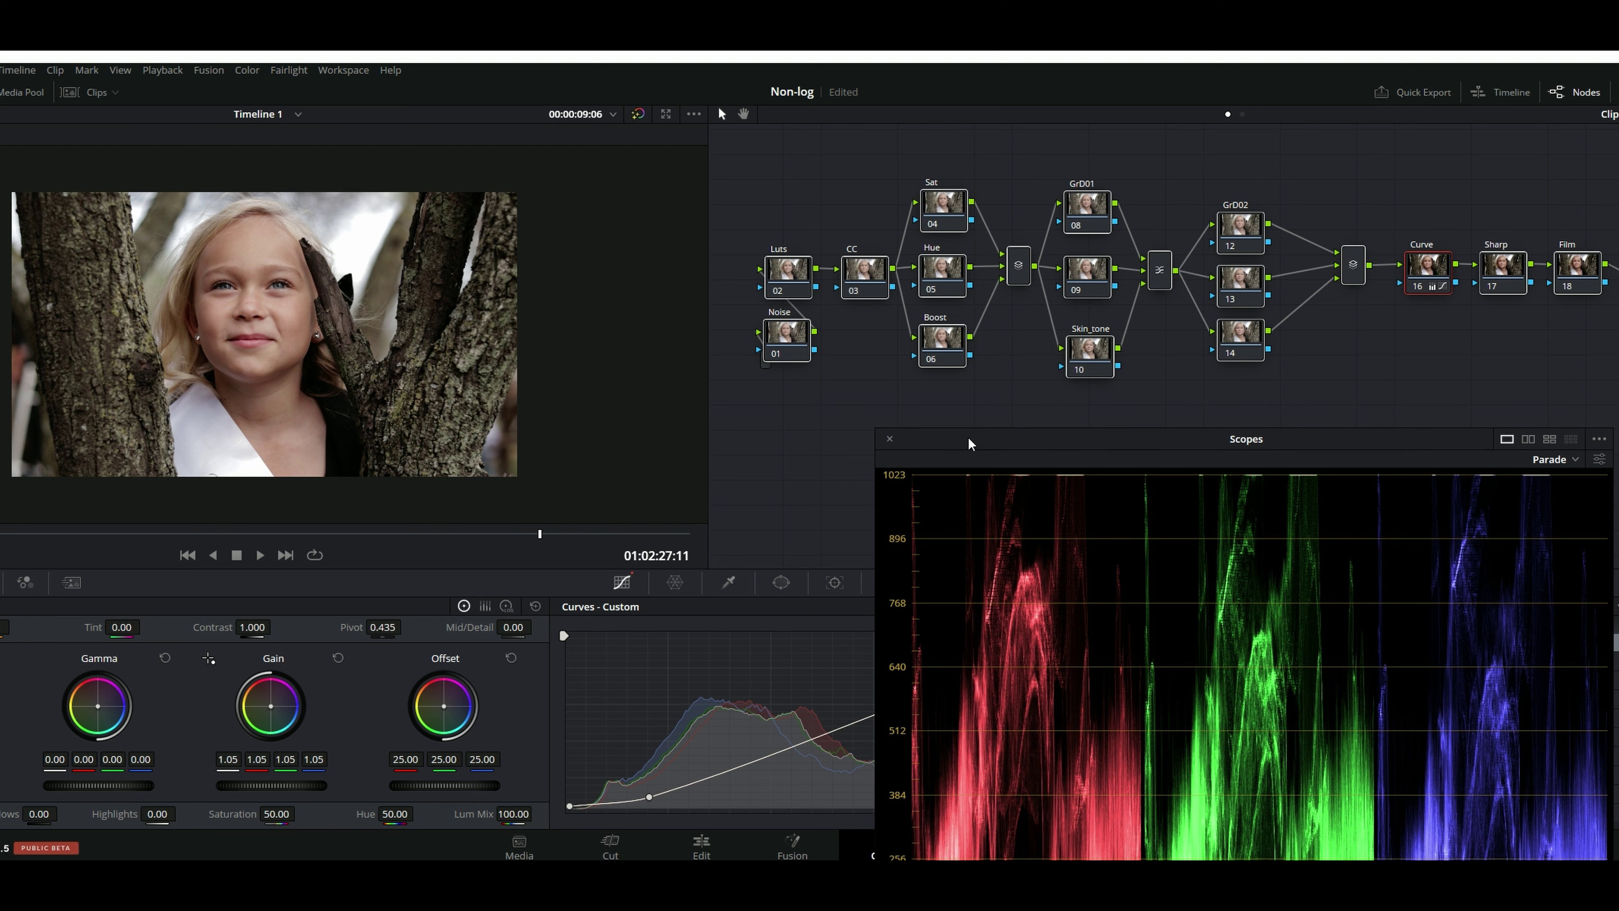
{"action": "left_click_drag", "start_coordinate": [967, 441], "coordinate": [1001, 394]}
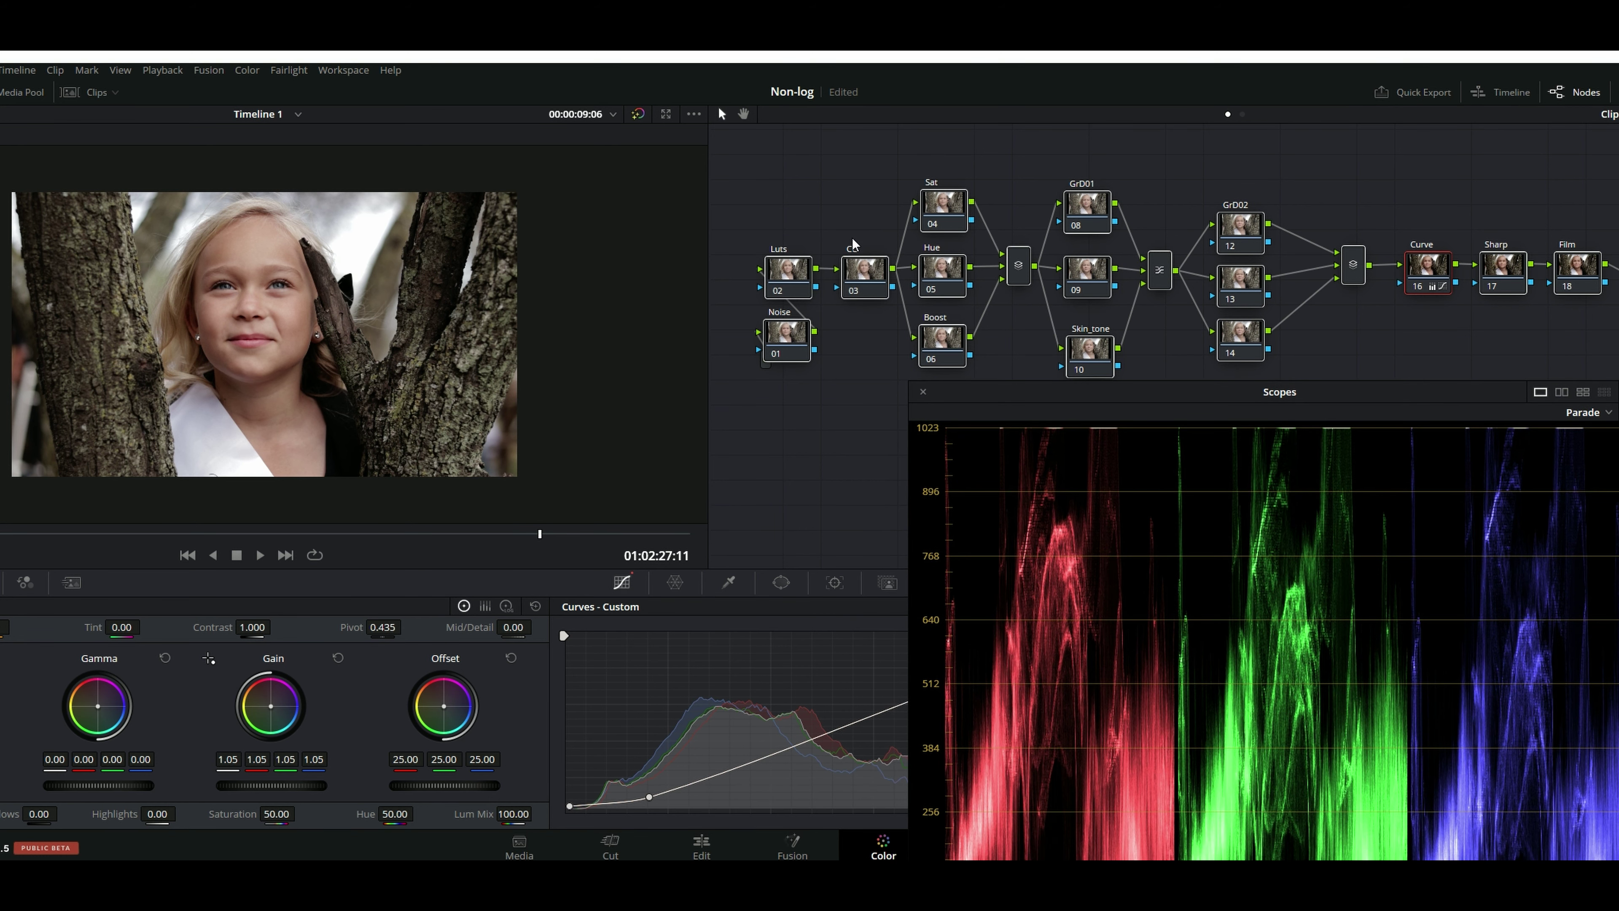
{"action": "mouse_move", "coordinate": [167, 377]}
Step: Try balancing the Curve node's gain with red 1.05, green 1.02 and blue 1.01, and reset its primaries
{"action": "left_click_drag", "start_coordinate": [314, 759], "coordinate": [271, 758]}
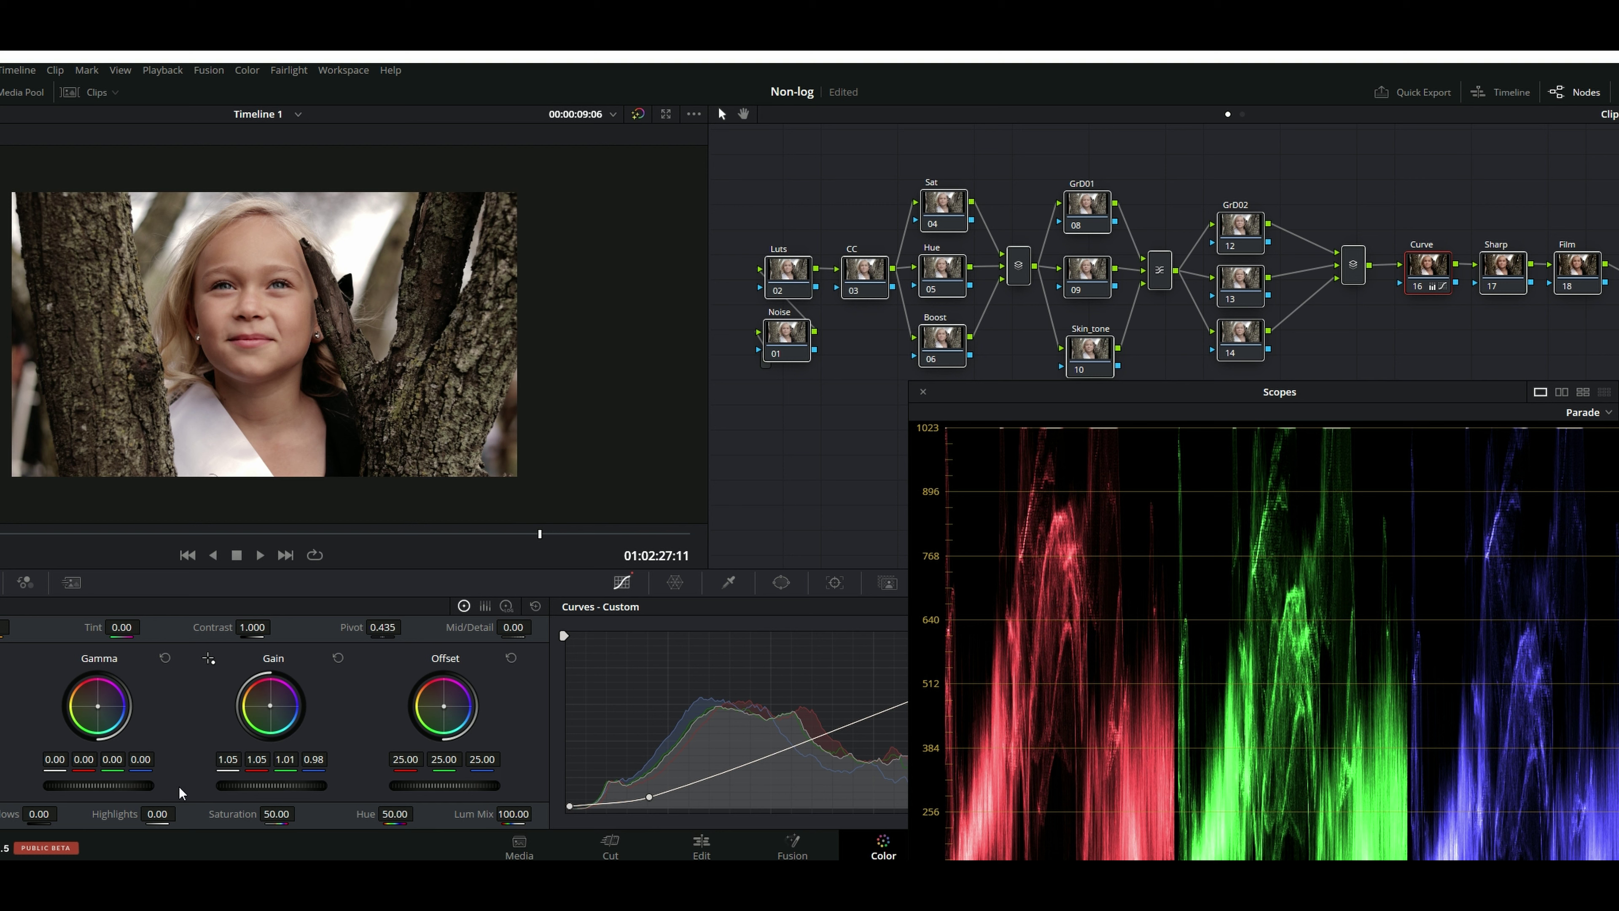
{"action": "left_click_drag", "start_coordinate": [236, 765], "coordinate": [315, 763]}
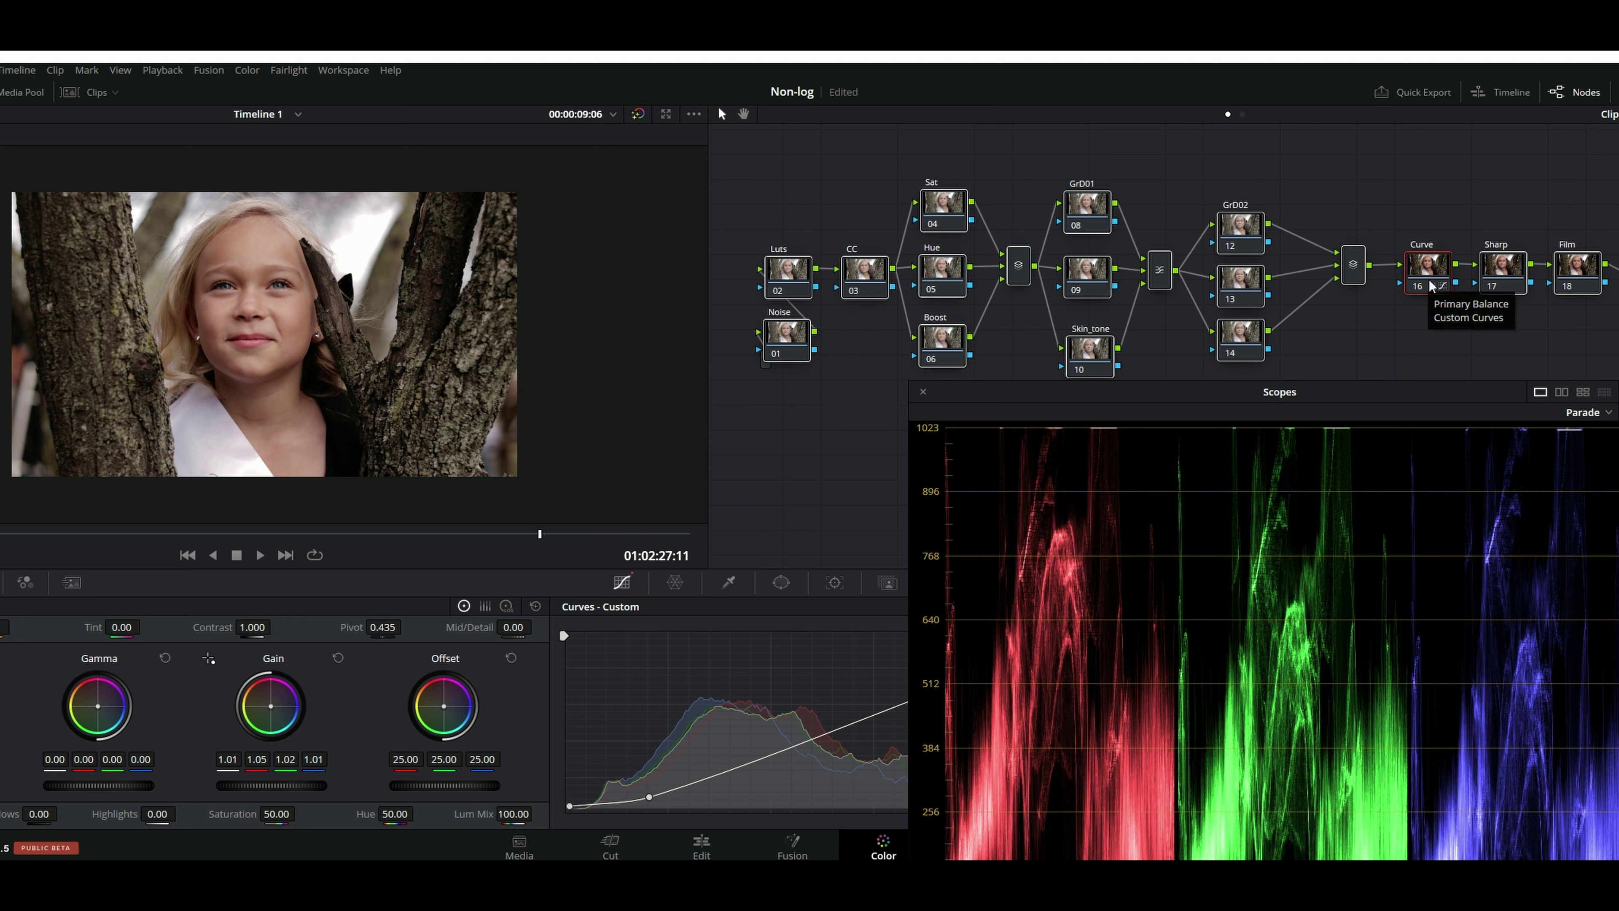
{"action": "left_click", "coordinate": [534, 606]}
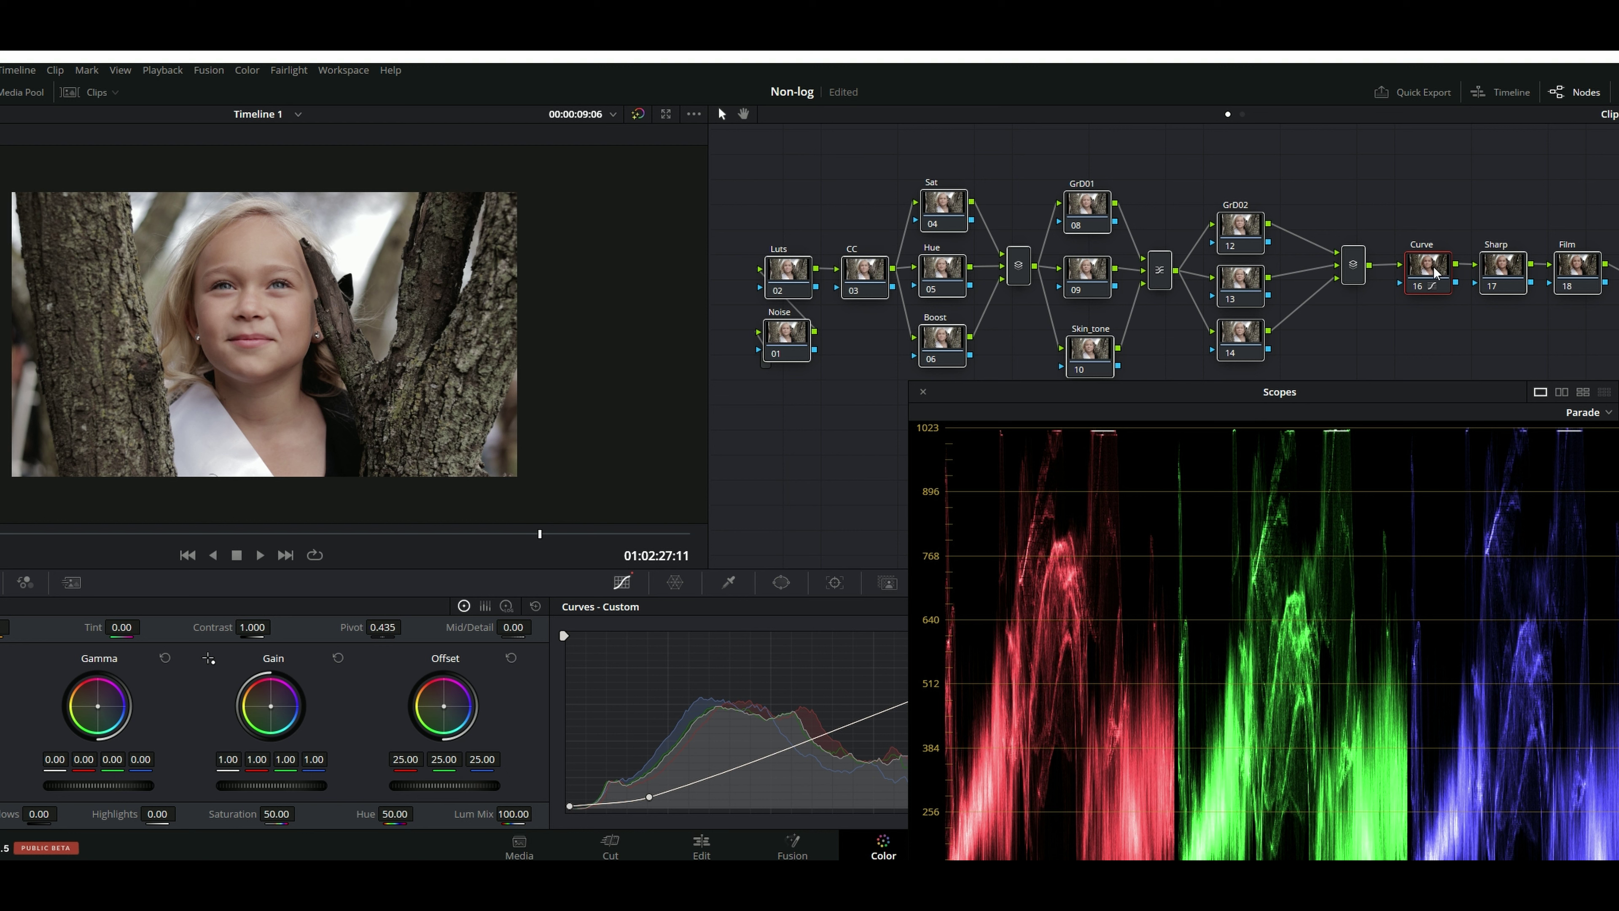
Step: Select the CC node and balance its gain channels to red 1.02, green 0.99 and blue 0.97
{"action": "left_click_drag", "start_coordinate": [1428, 268], "coordinate": [1426, 268]}
{"action": "left_click", "coordinate": [881, 281]}
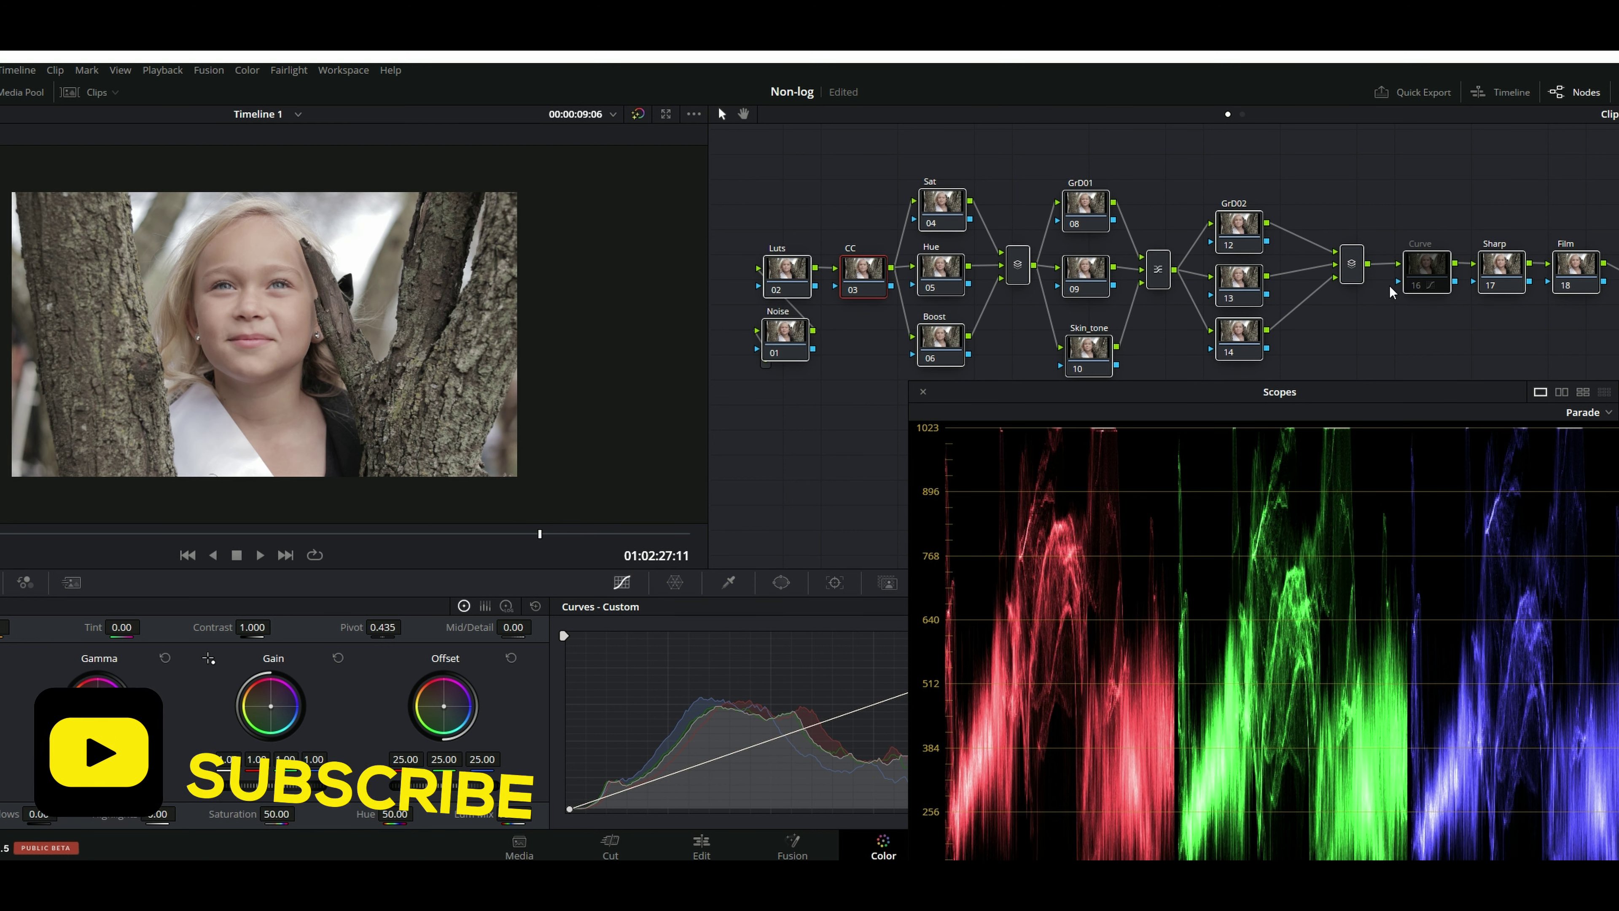
{"action": "left_click_drag", "start_coordinate": [257, 759], "coordinate": [310, 759]}
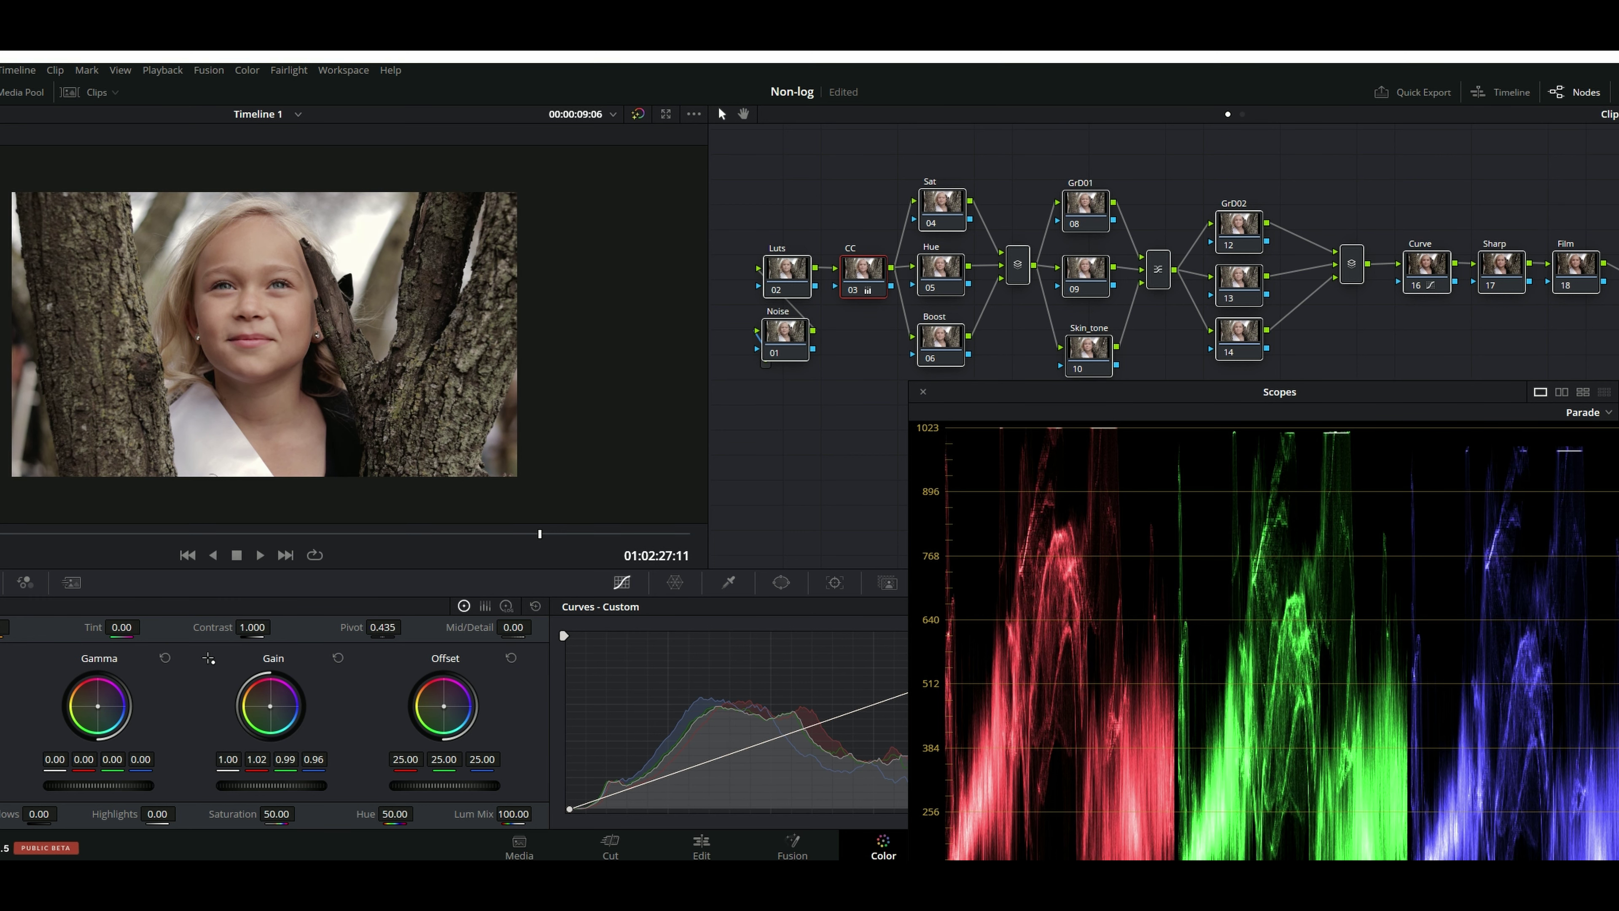
Step: Set the Curve node's lift to -0.04 and compare the full grade with the bypassed image
{"action": "left_click", "coordinate": [1420, 292]}
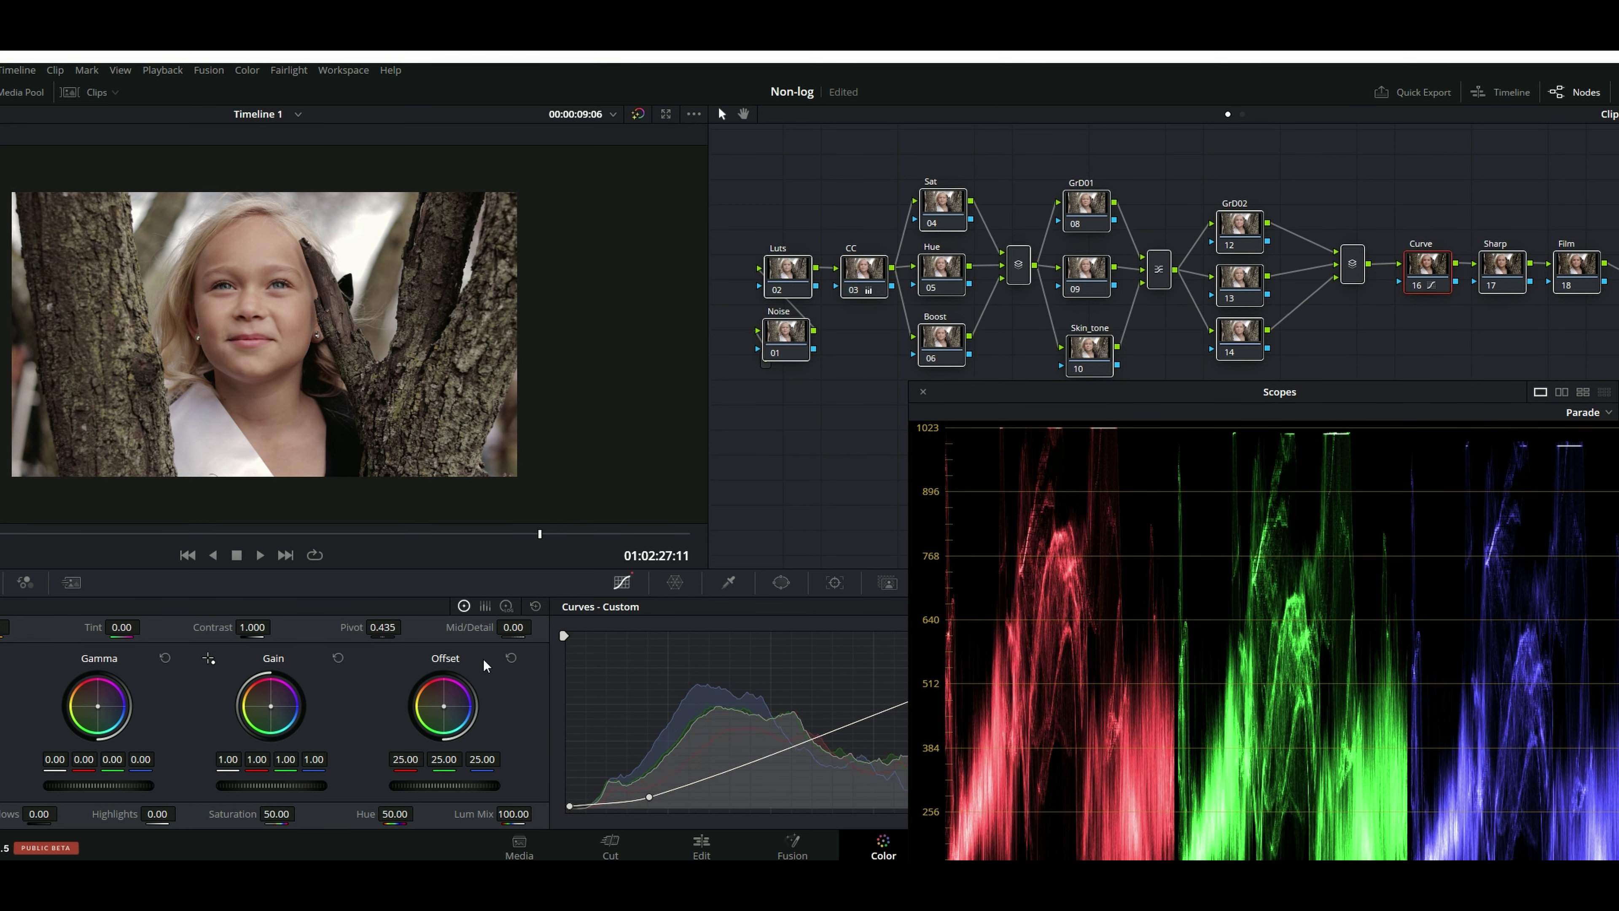
{"action": "left_click_drag", "start_coordinate": [90, 785], "coordinate": [71, 785]}
{"action": "left_click", "coordinate": [643, 111]}
{"action": "left_click", "coordinate": [643, 111]}
{"action": "left_click", "coordinate": [808, 112]}
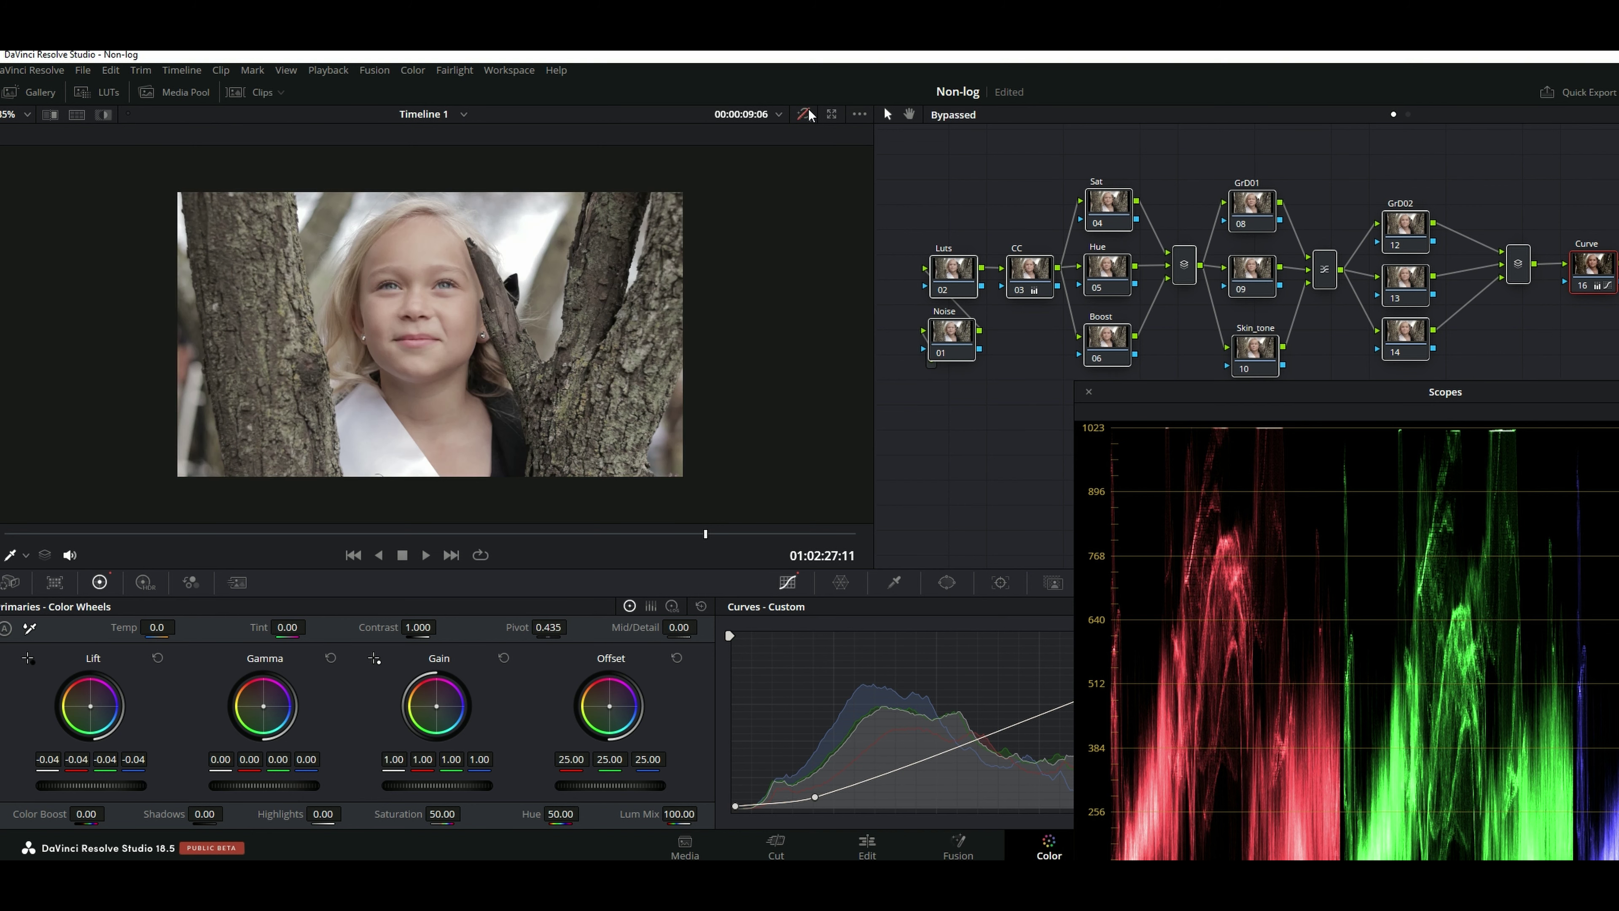
{"action": "left_click", "coordinate": [808, 112]}
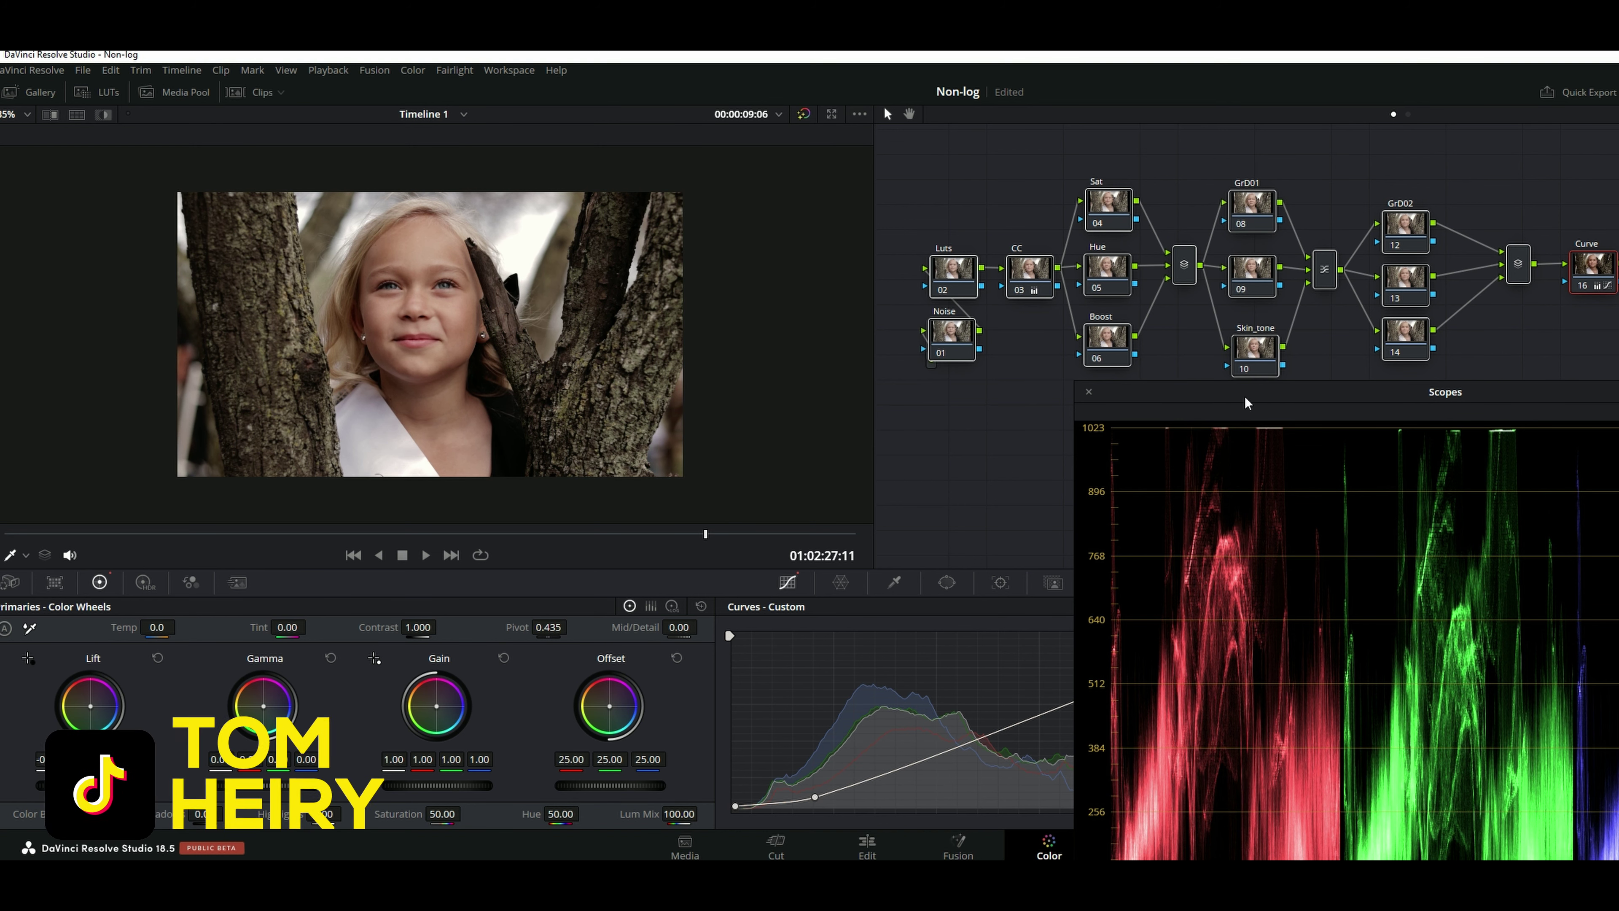
Step: Close the floating Scopes window and select the Sat node in the node graph
{"action": "left_click", "coordinate": [1089, 391]}
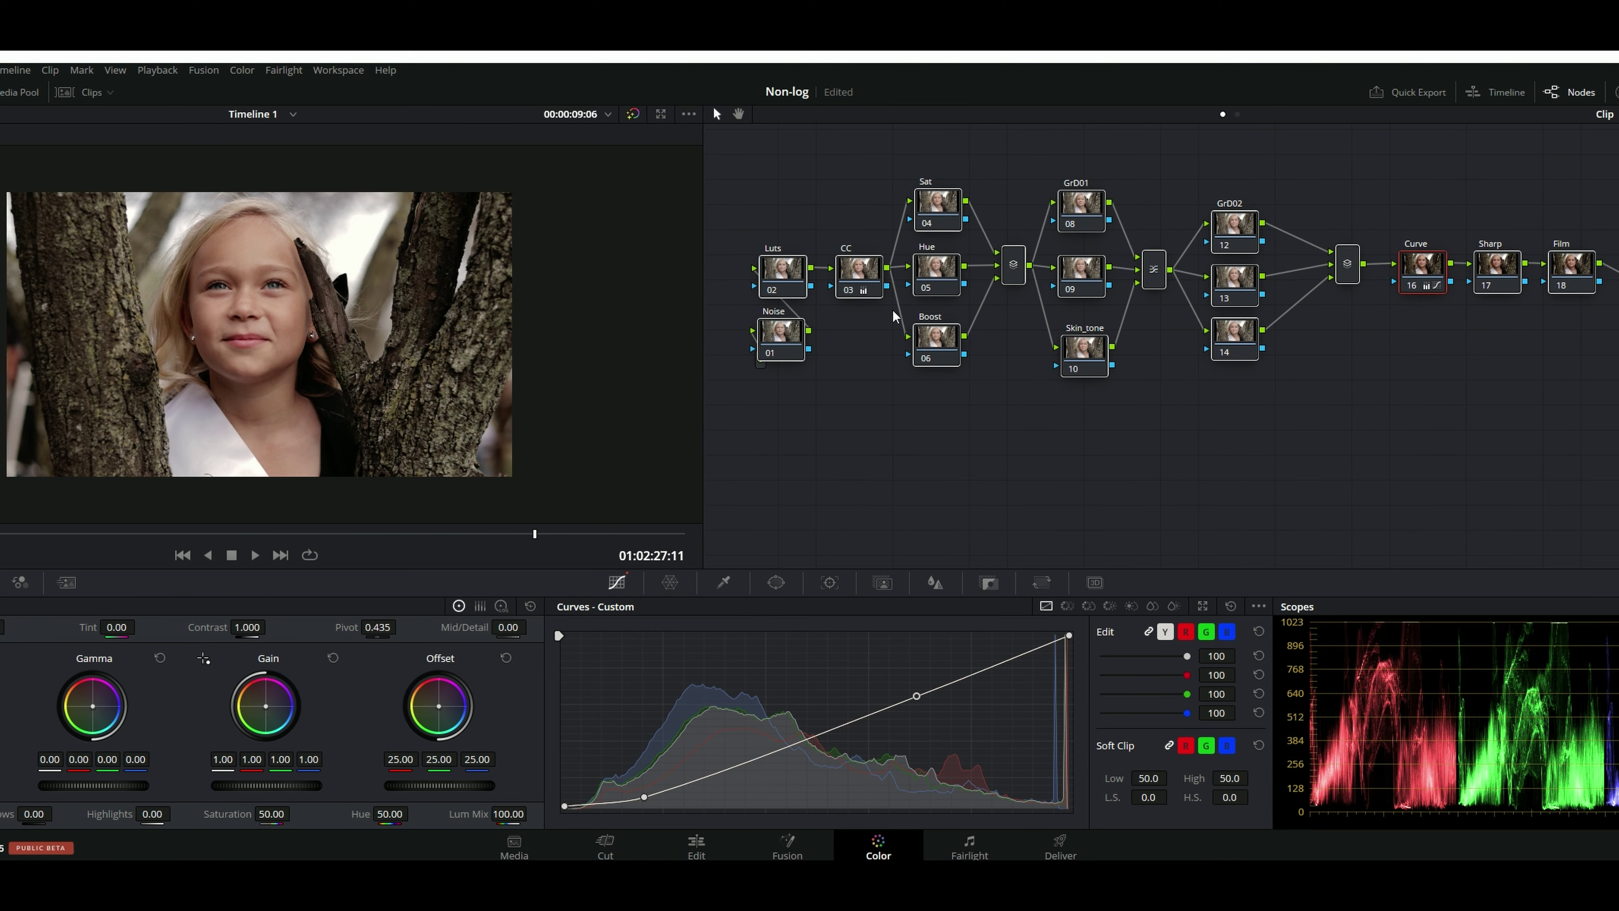
{"action": "left_click", "coordinate": [858, 286]}
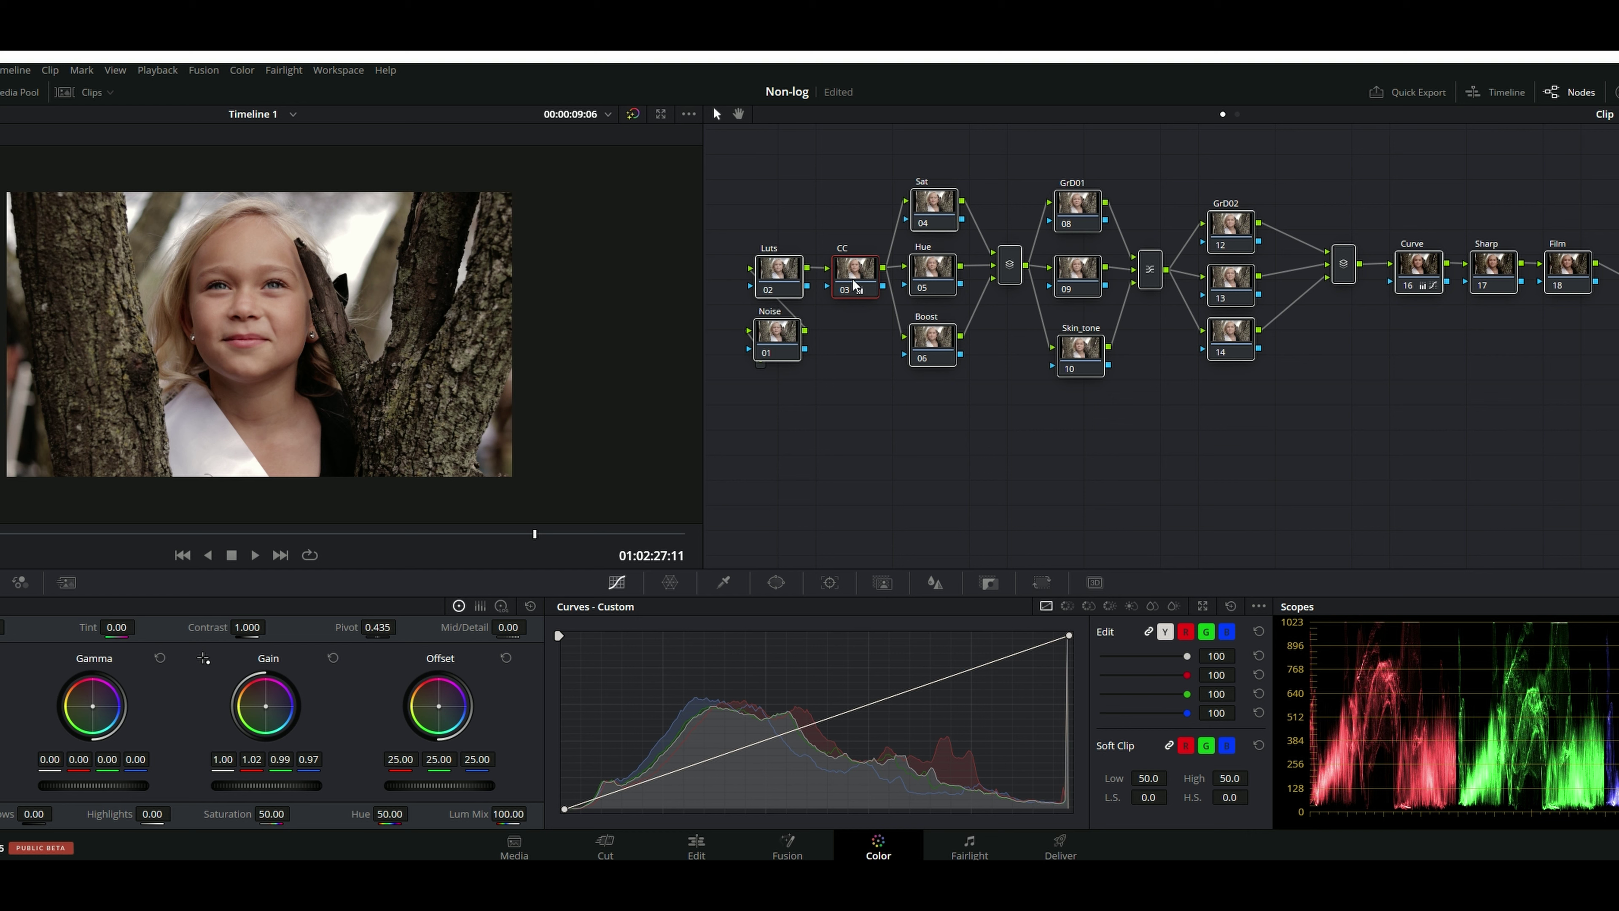
{"action": "left_click", "coordinate": [934, 219]}
{"action": "left_click_drag", "start_coordinate": [928, 221], "coordinate": [930, 202]}
{"action": "left_click", "coordinate": [976, 185]}
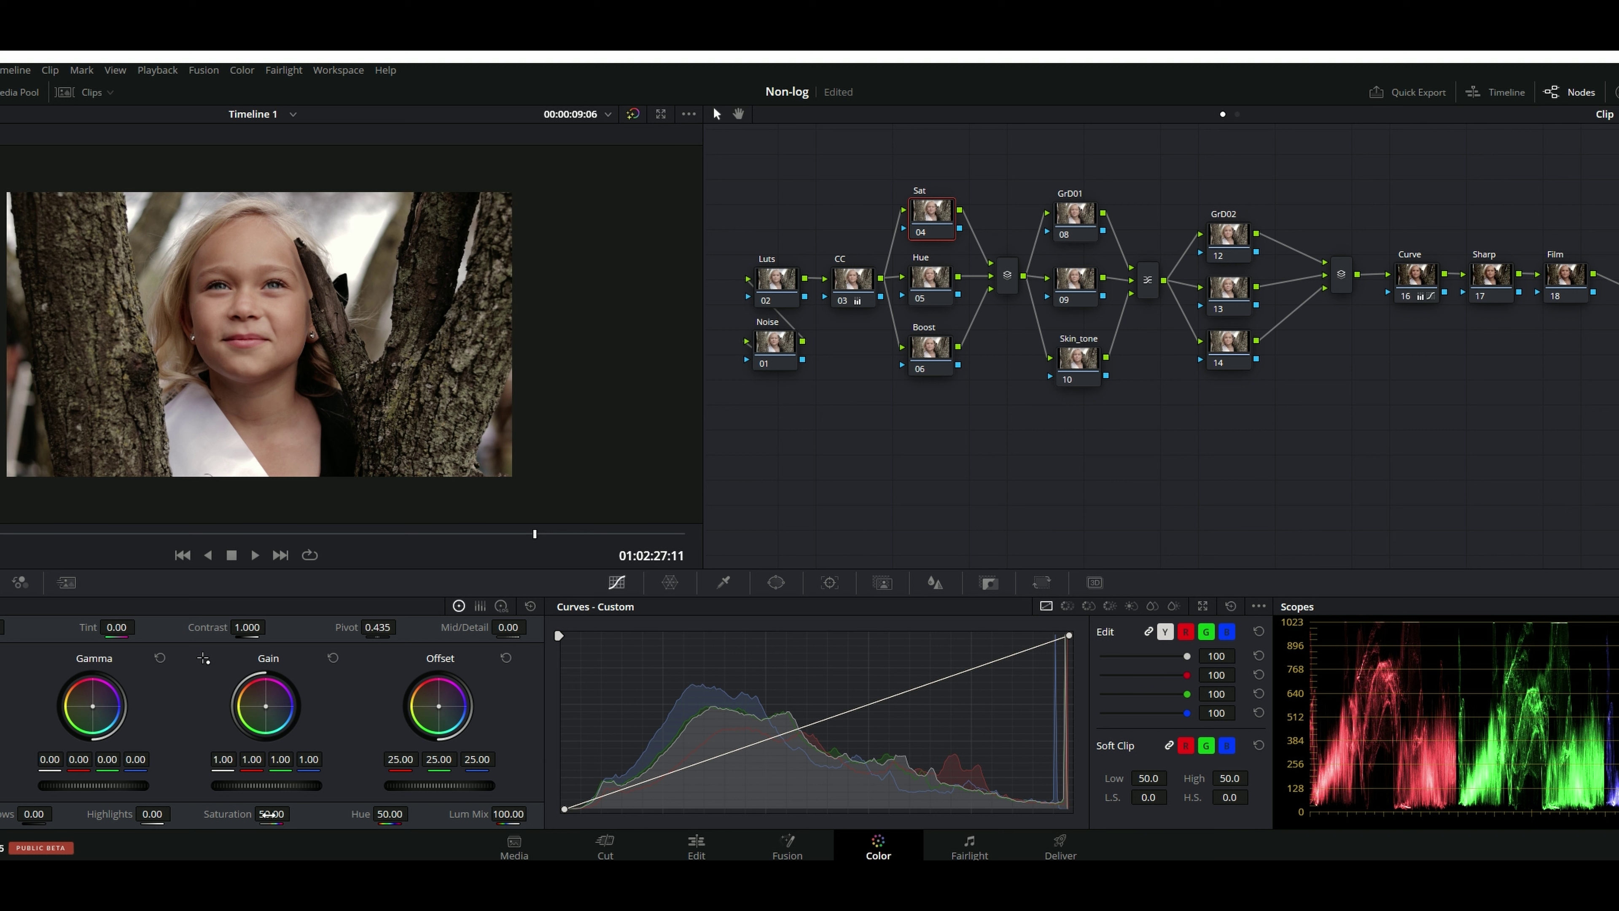
Step: Try a saturation of 60 on the Sat node, check the skin in the viewer, and settle on 55
{"action": "left_click", "coordinate": [273, 812]}
{"action": "double_click", "coordinate": [265, 813]}
{"action": "type", "text": "60"}
{"action": "key", "text": "Return"}
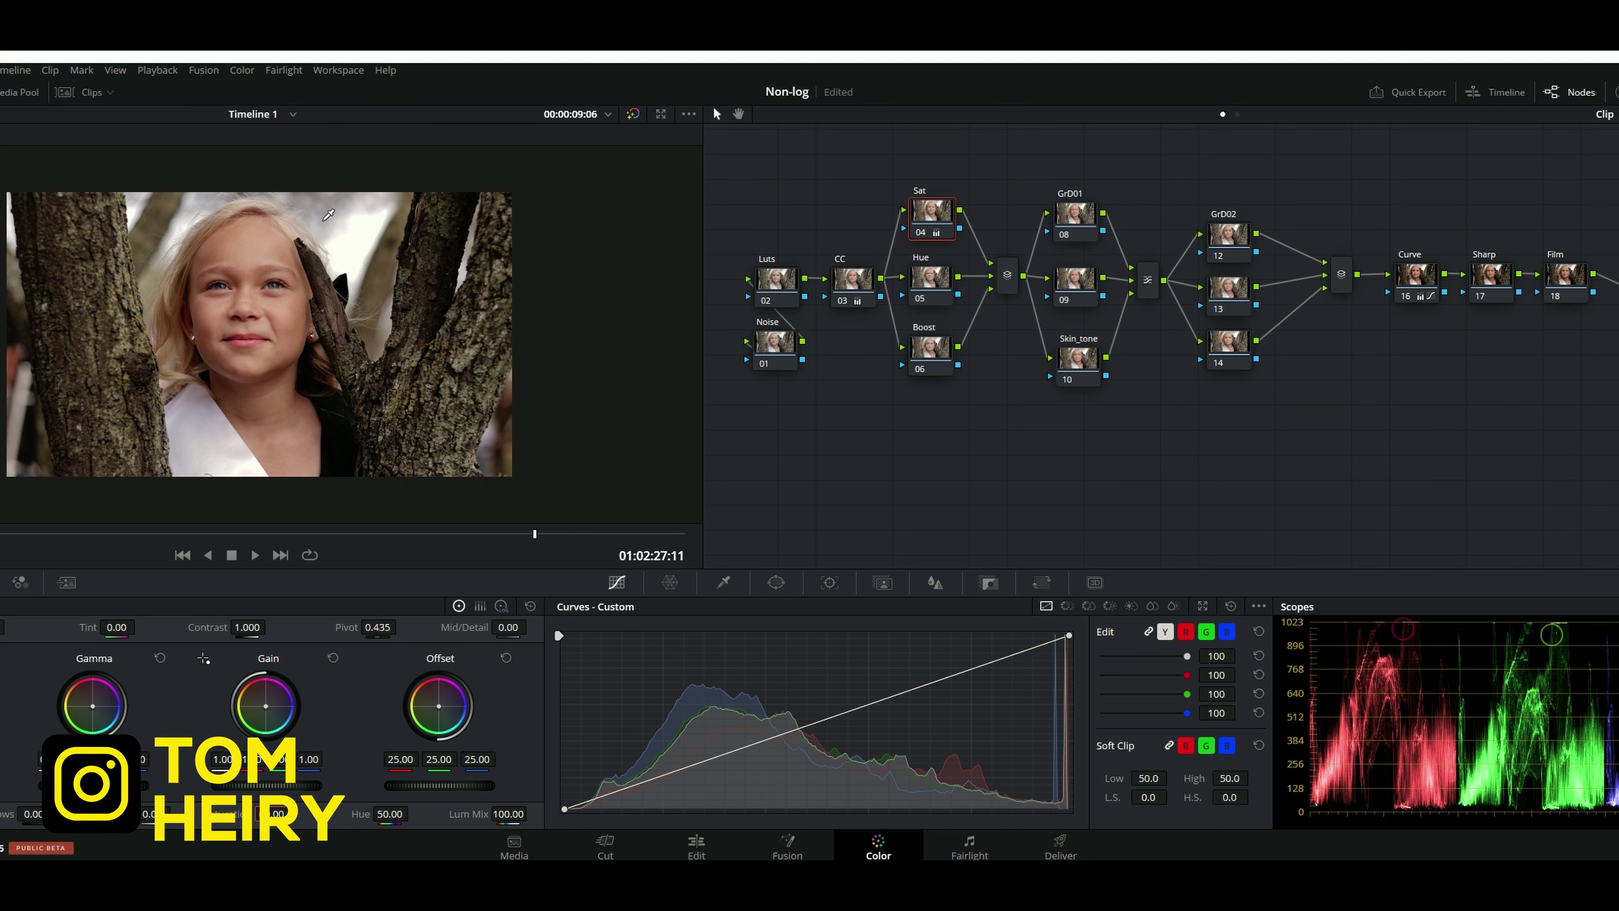
{"action": "scroll", "coordinate": [255, 332], "scroll_direction": "up", "scroll_amount": 4}
{"action": "scroll", "coordinate": [255, 332], "scroll_direction": "down", "scroll_amount": 3}
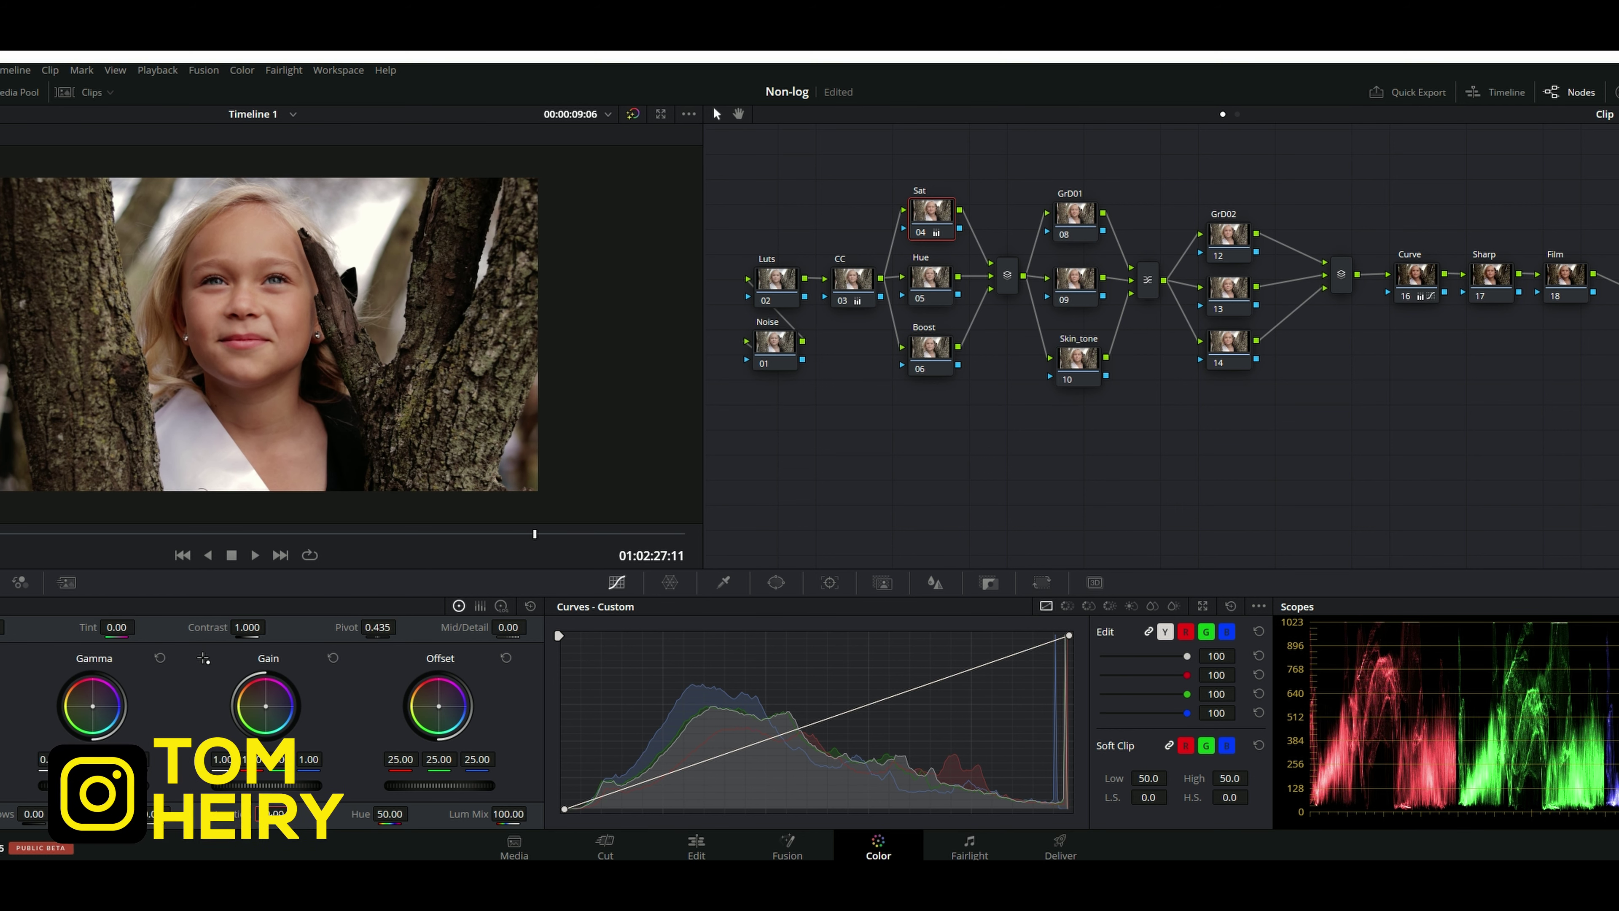
{"action": "left_click", "coordinate": [273, 813]}
{"action": "type", "text": "55"}
{"action": "key", "text": "Return"}
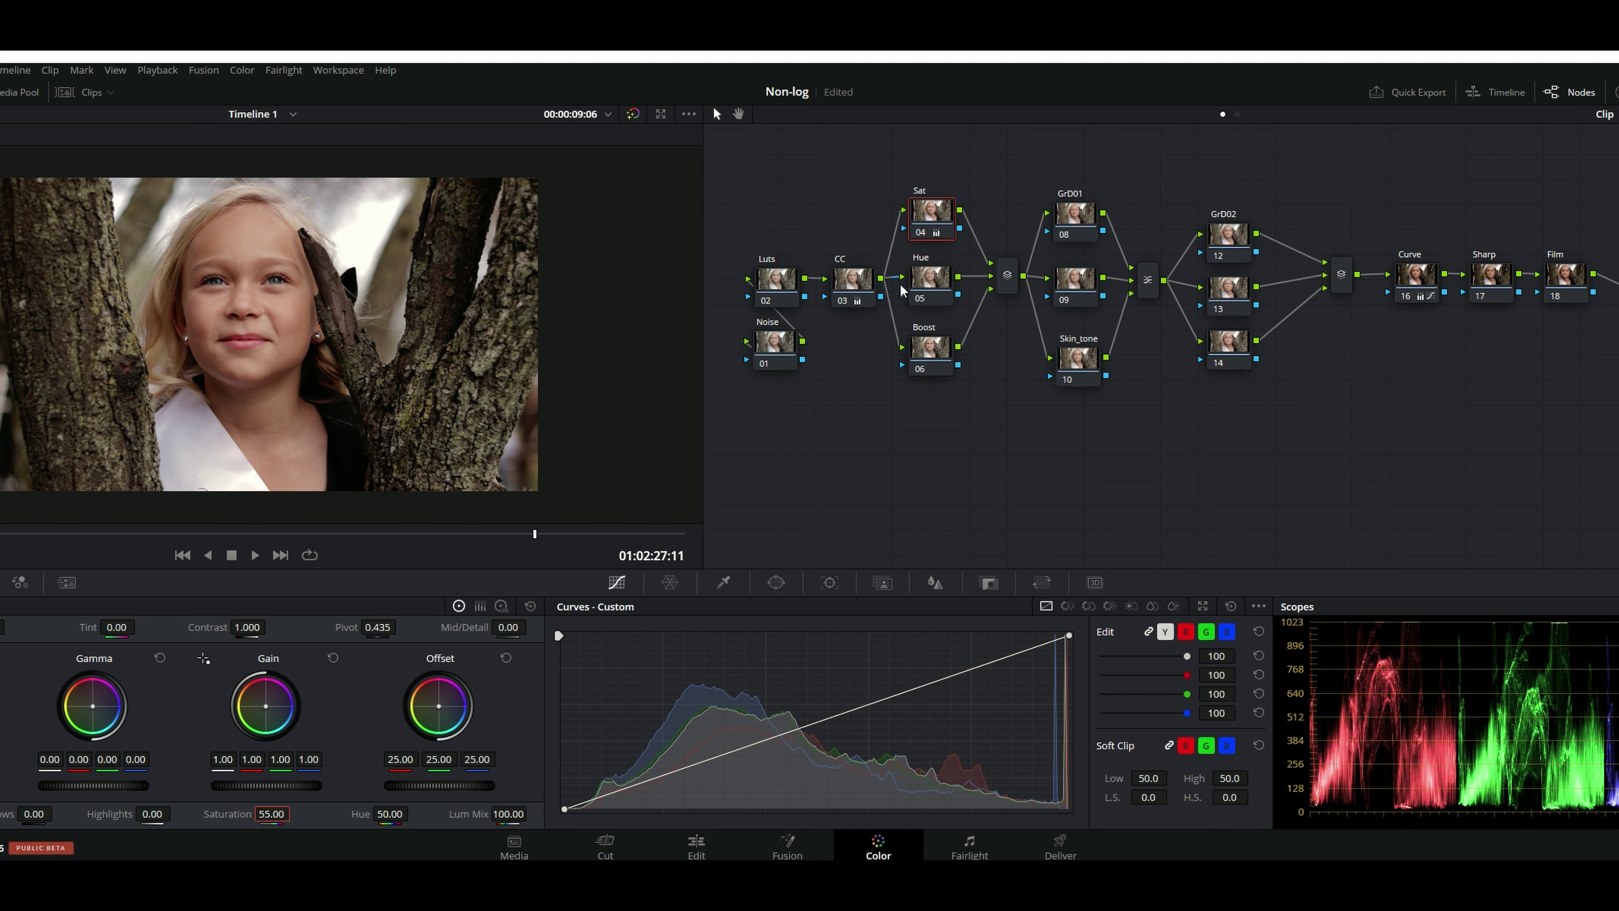
Step: On the Hue node, sample the tree bark for the Hue Vs Hue curve and rotate that hue to about -42
{"action": "left_click_drag", "start_coordinate": [928, 283], "coordinate": [930, 288]}
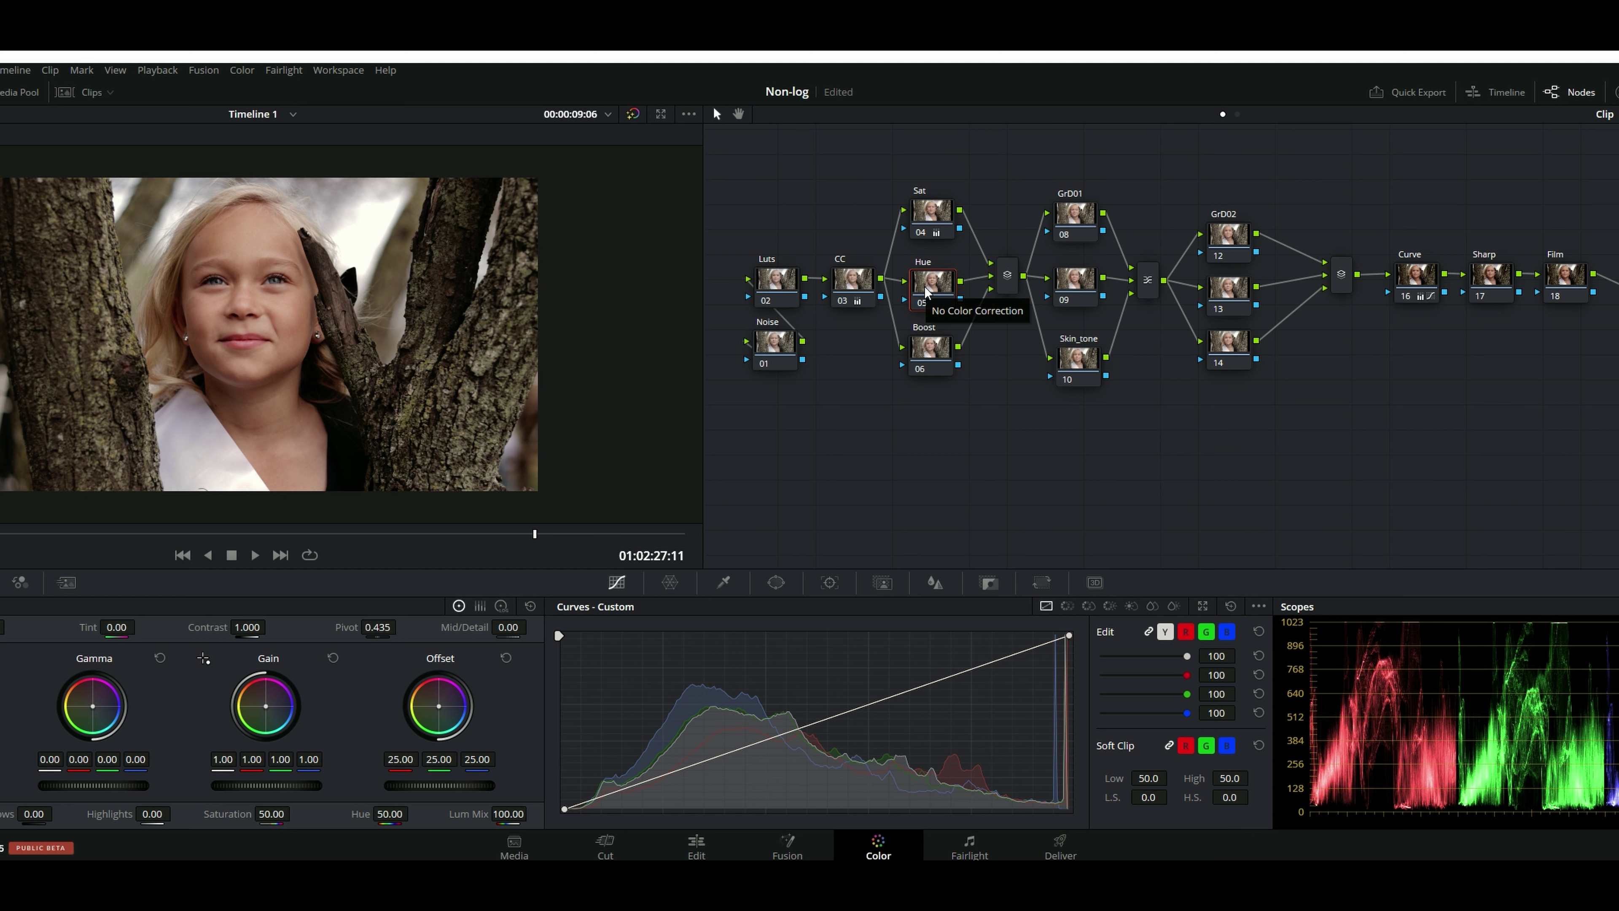
{"action": "scroll", "coordinate": [503, 471], "scroll_direction": "up", "scroll_amount": 2}
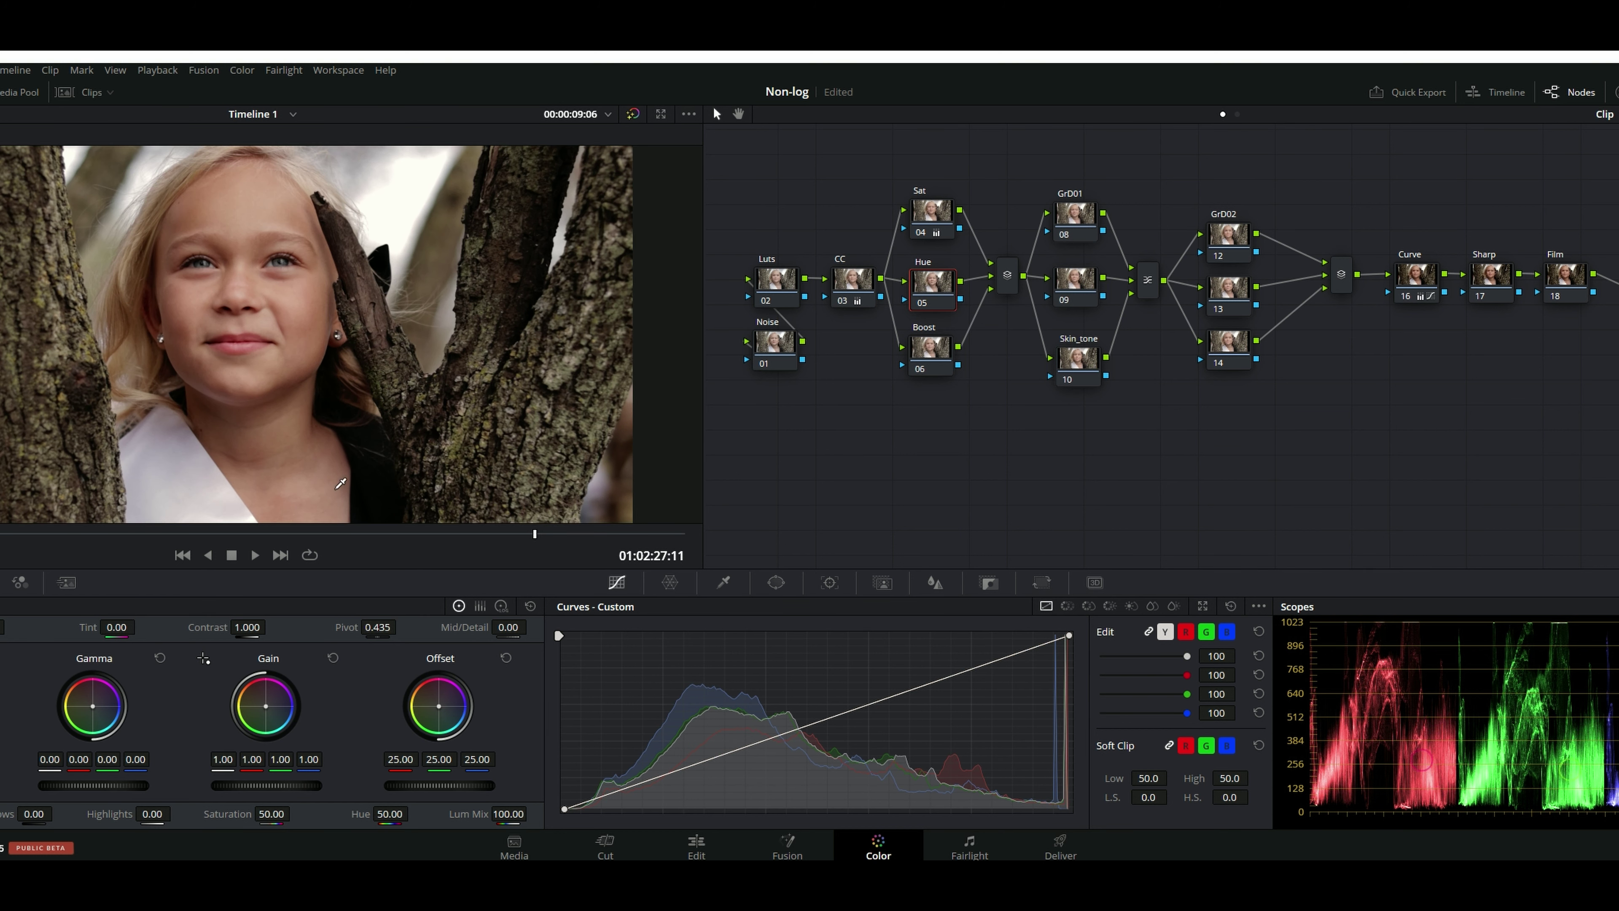
{"action": "scroll", "coordinate": [151, 415], "scroll_direction": "down", "scroll_amount": 2}
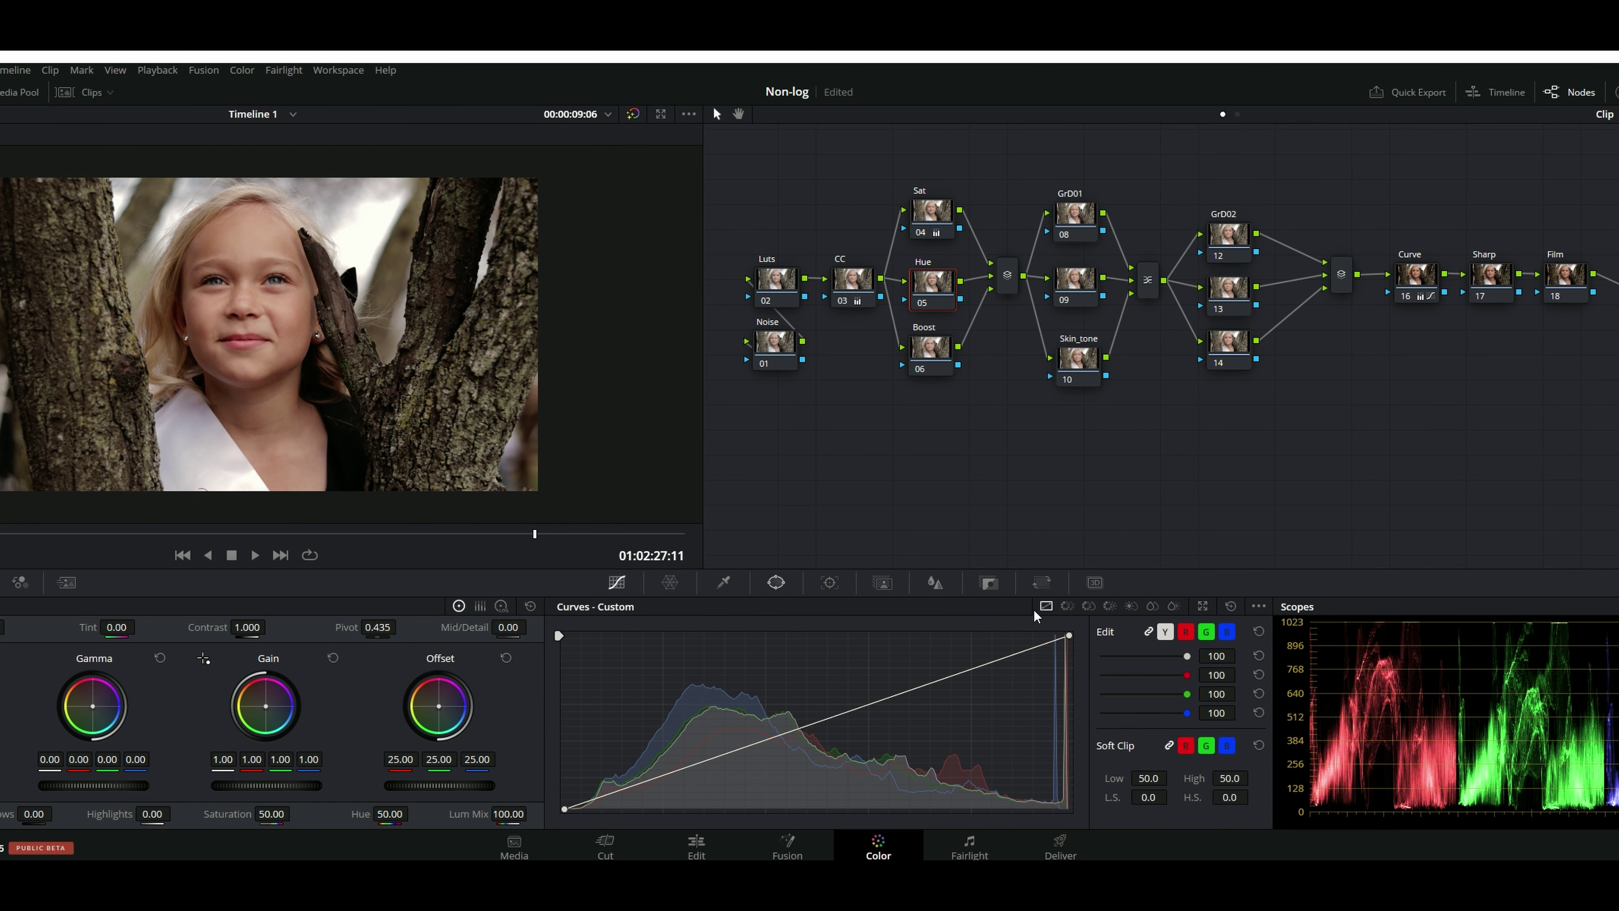
{"action": "left_click", "coordinate": [1067, 606]}
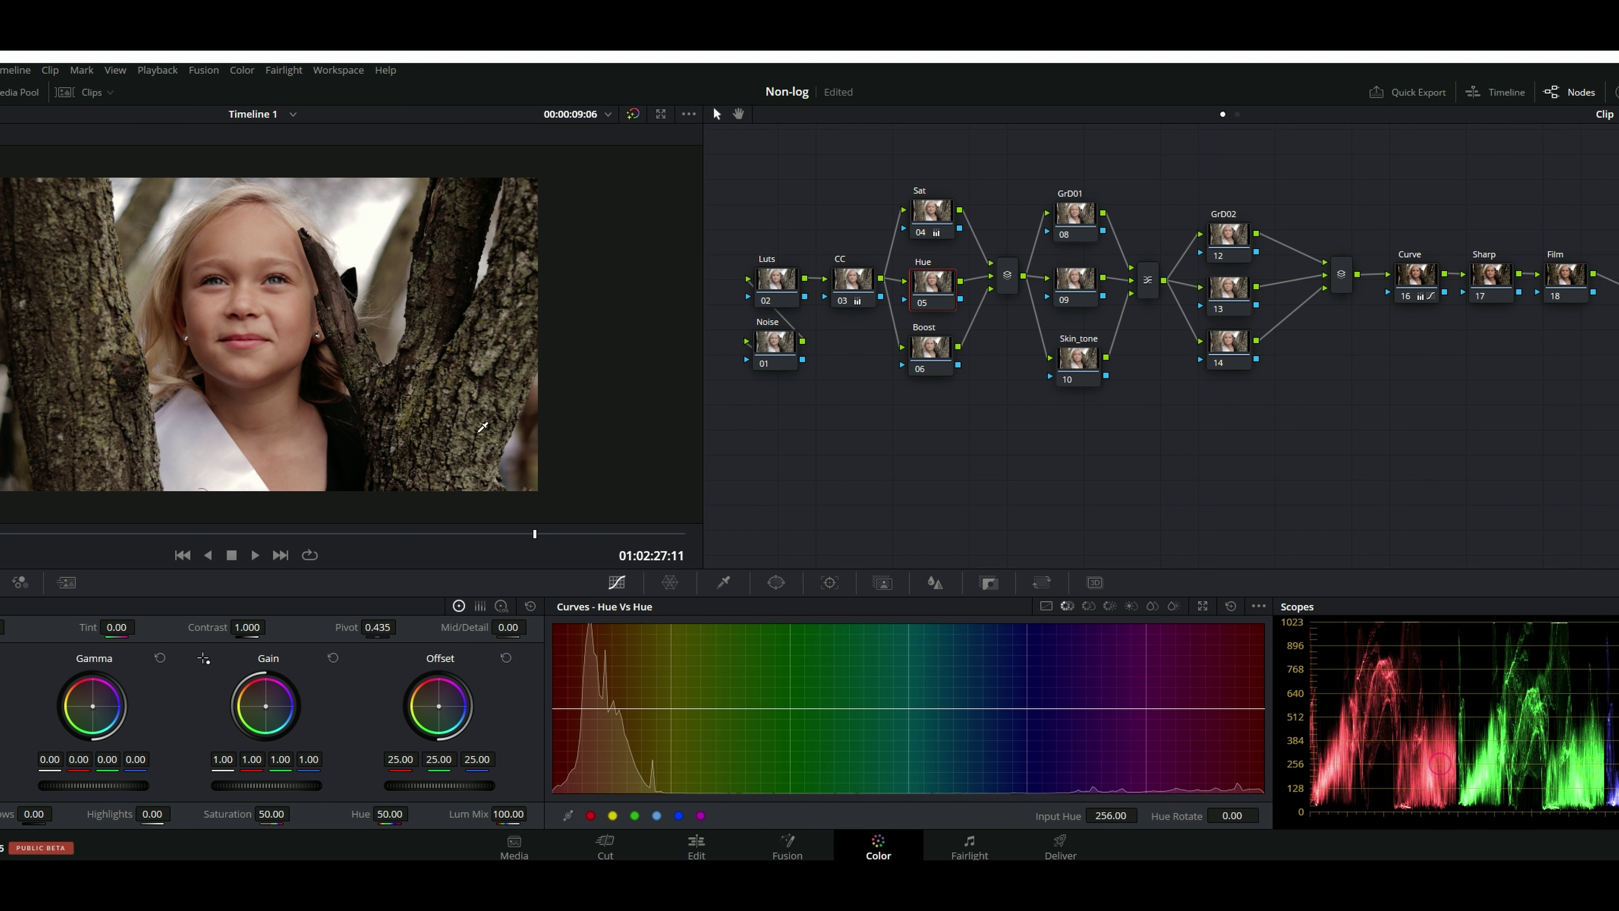
{"action": "left_click", "coordinate": [409, 416]}
{"action": "left_click_drag", "start_coordinate": [642, 708], "coordinate": [645, 736]}
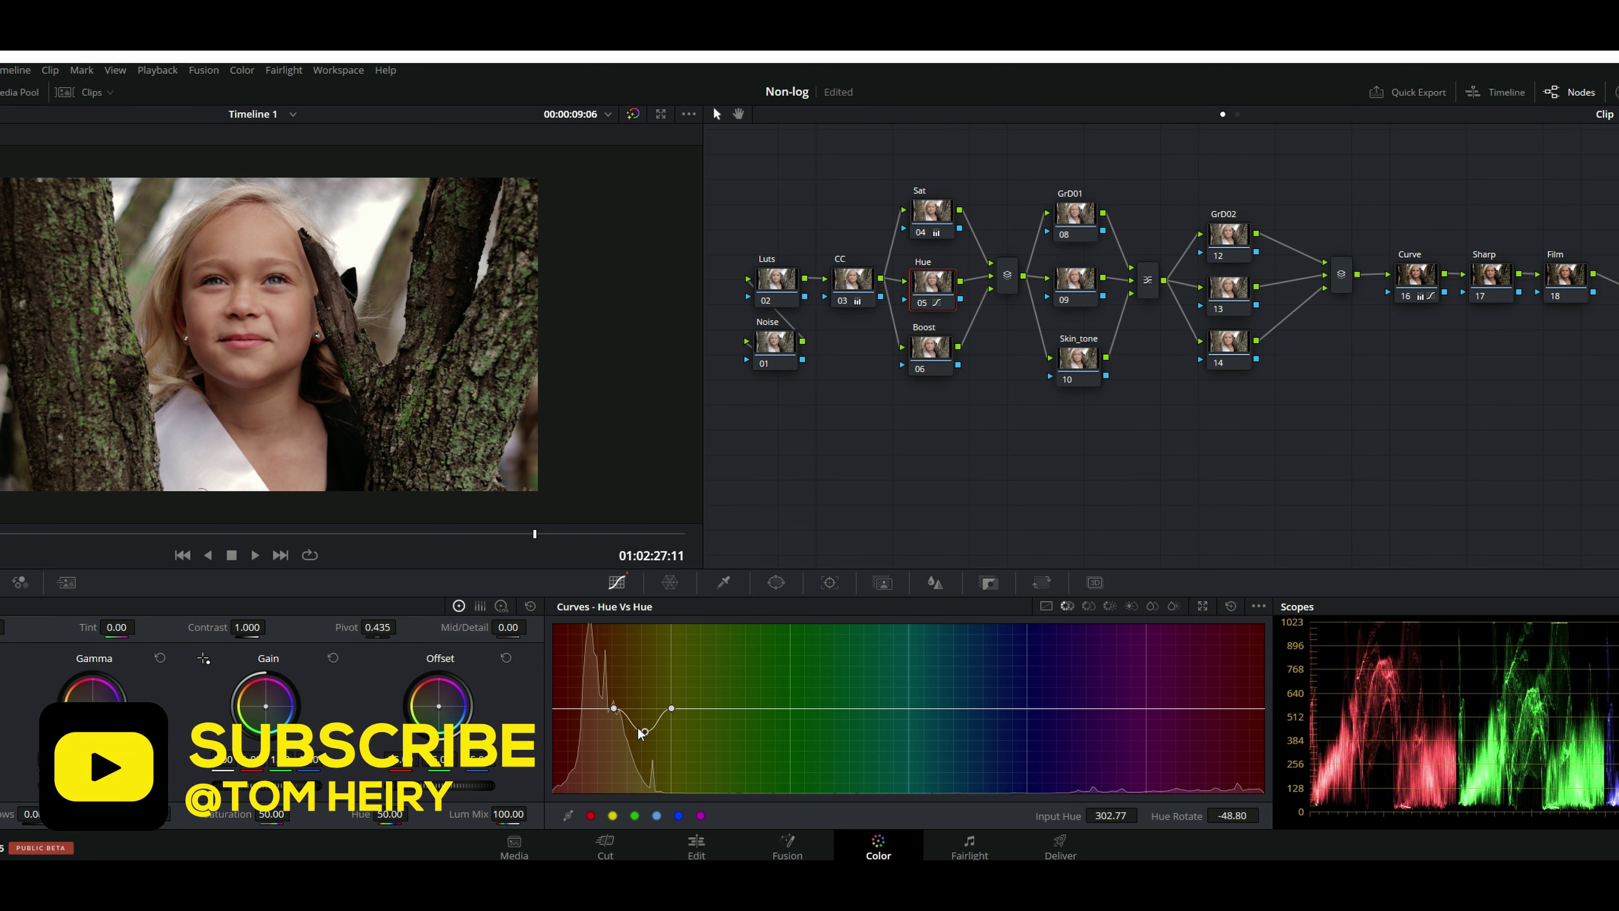
{"action": "mouse_move", "coordinate": [645, 732]}
{"action": "left_mouse_down"}
{"action": "mouse_move", "coordinate": [644, 677]}
{"action": "mouse_move", "coordinate": [643, 730]}
{"action": "left_mouse_up"}
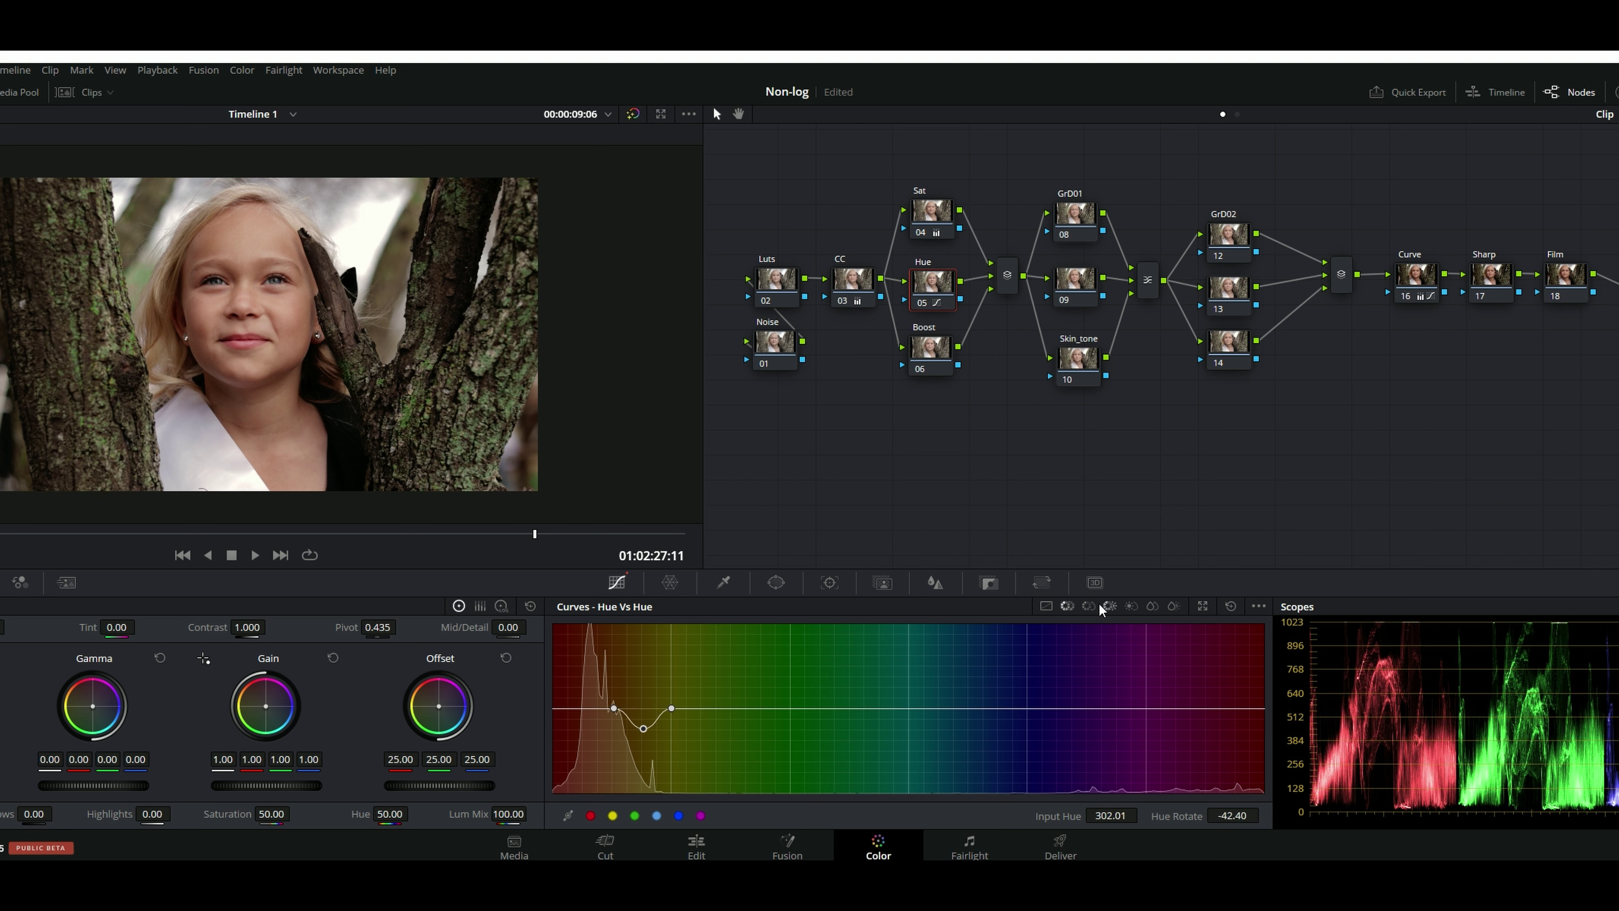
Step: Lower the saturation of the bark's yellowish hue on the Hue node's Hue Vs Sat curve
{"action": "left_click", "coordinate": [1088, 606]}
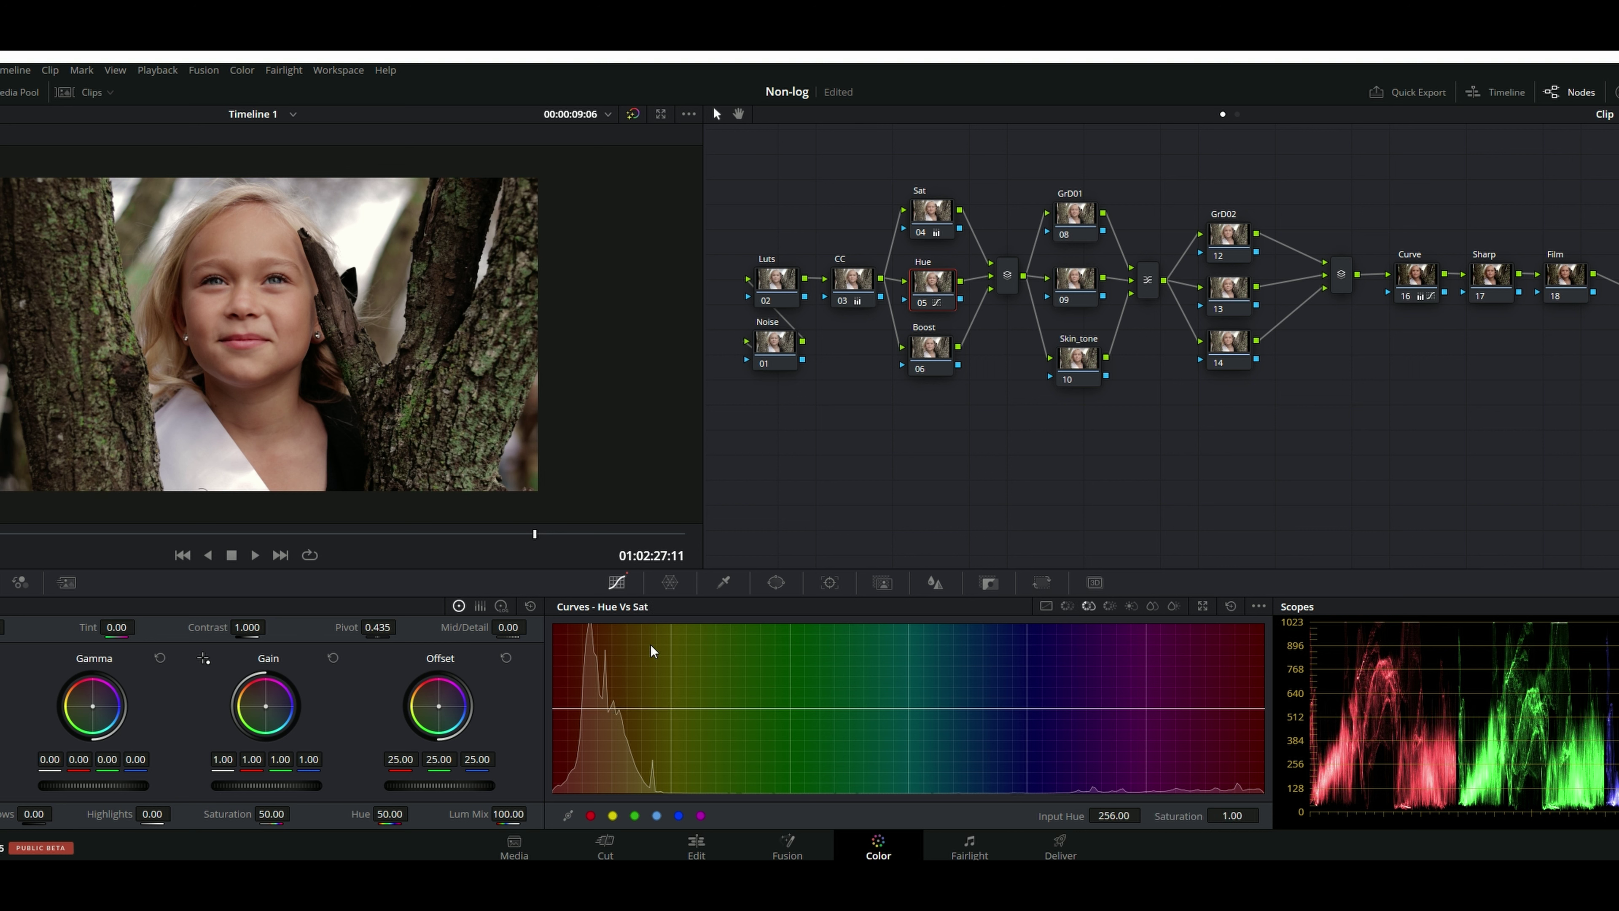
{"action": "left_click", "coordinate": [643, 708]}
{"action": "left_click_drag", "start_coordinate": [645, 712], "coordinate": [653, 747]}
Step: Set the Boost node's color boost to 10 and check the result on the portrait up close
{"action": "left_click", "coordinate": [931, 350]}
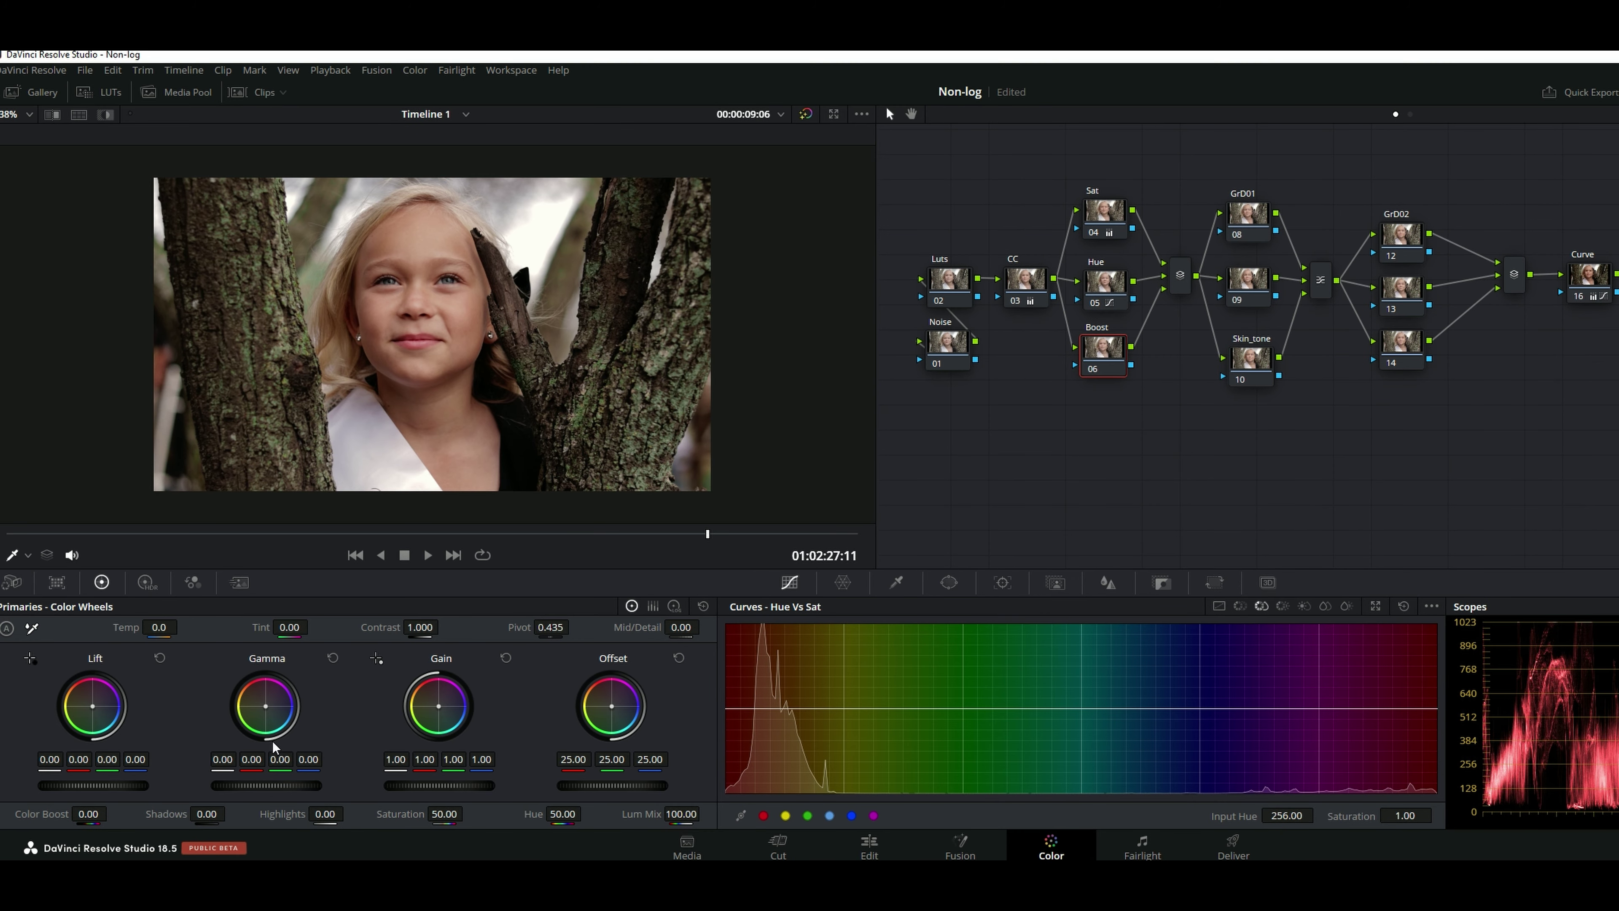
{"action": "left_click", "coordinate": [90, 814]}
{"action": "type", "text": "10"}
{"action": "key", "text": "Return"}
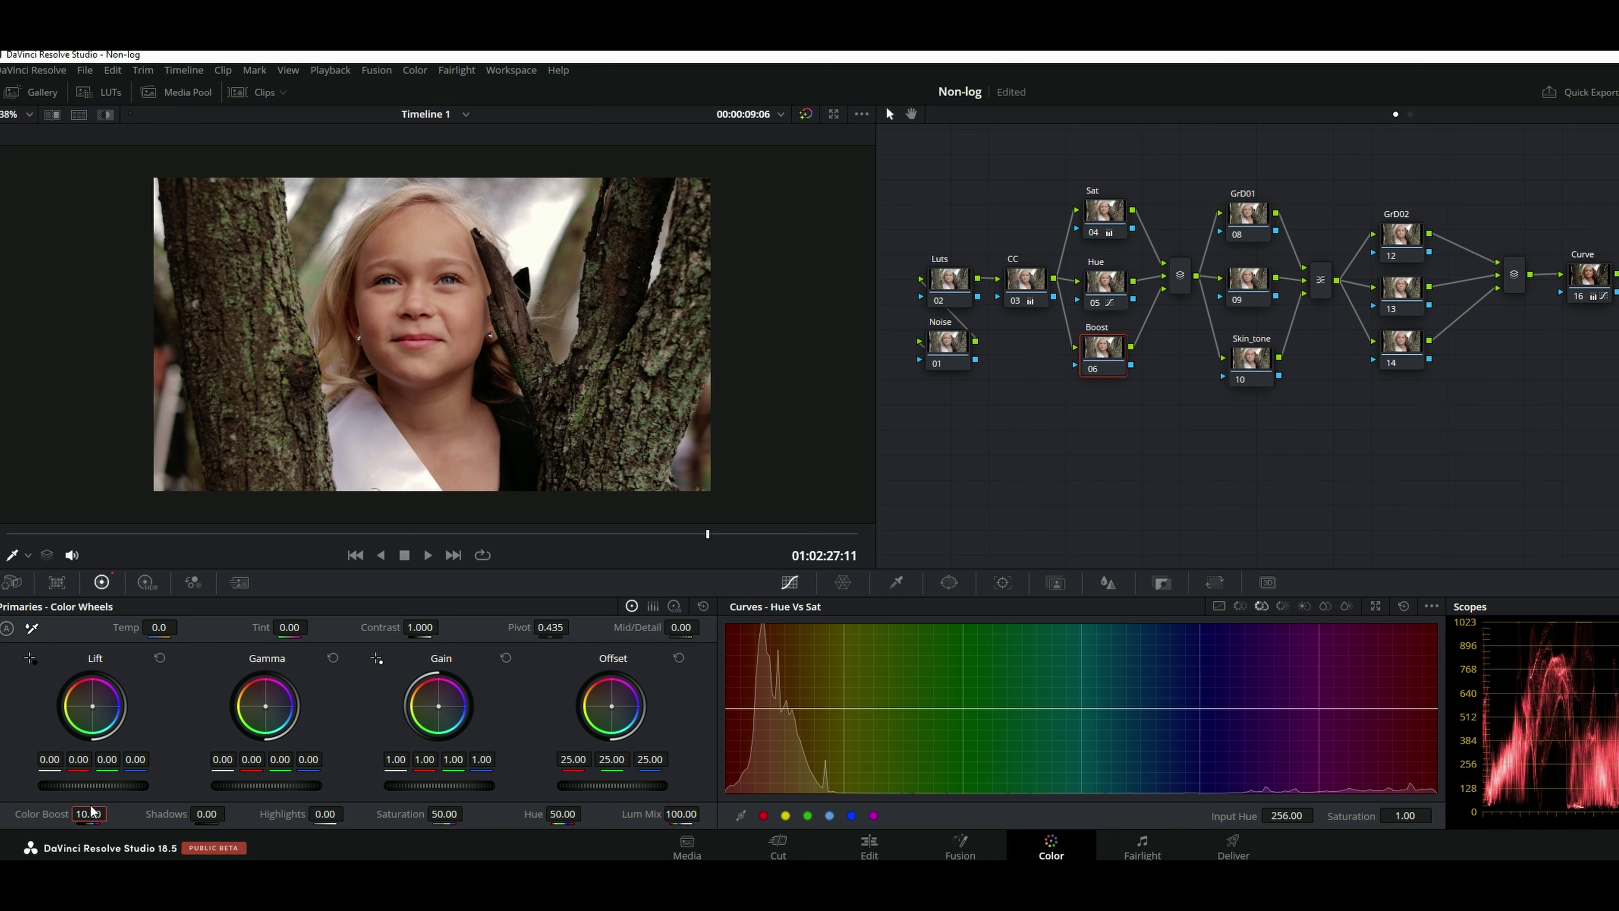
{"action": "scroll", "coordinate": [472, 272], "scroll_direction": "up", "scroll_amount": 3}
{"action": "scroll", "coordinate": [472, 273], "scroll_direction": "down", "scroll_amount": 3}
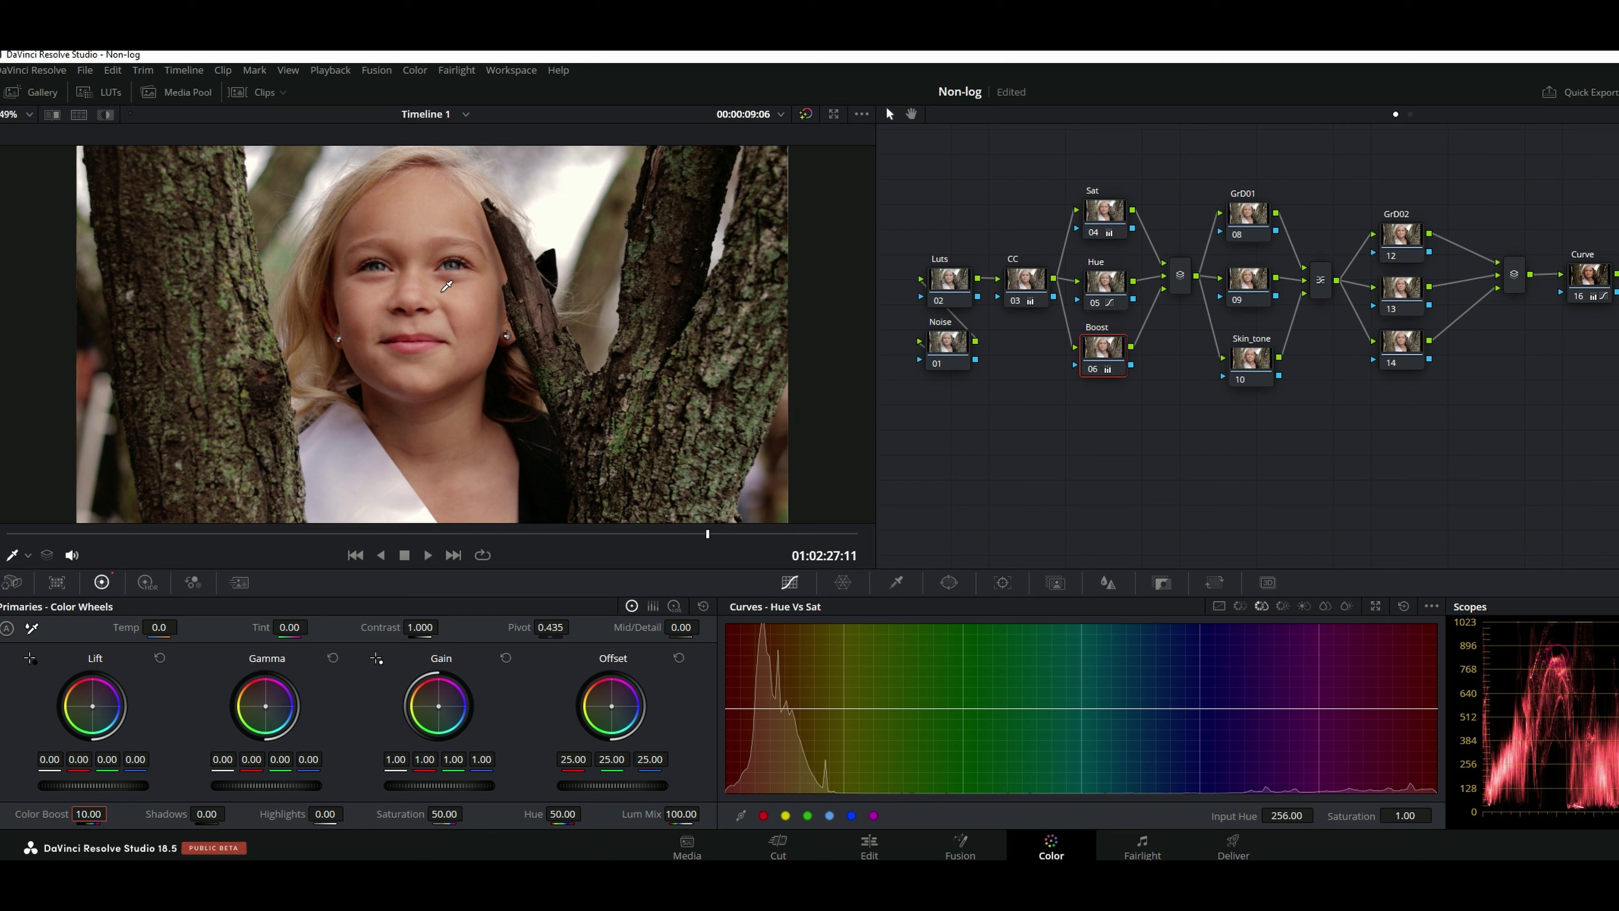
{"action": "scroll", "coordinate": [446, 286], "scroll_direction": "down", "scroll_amount": 1}
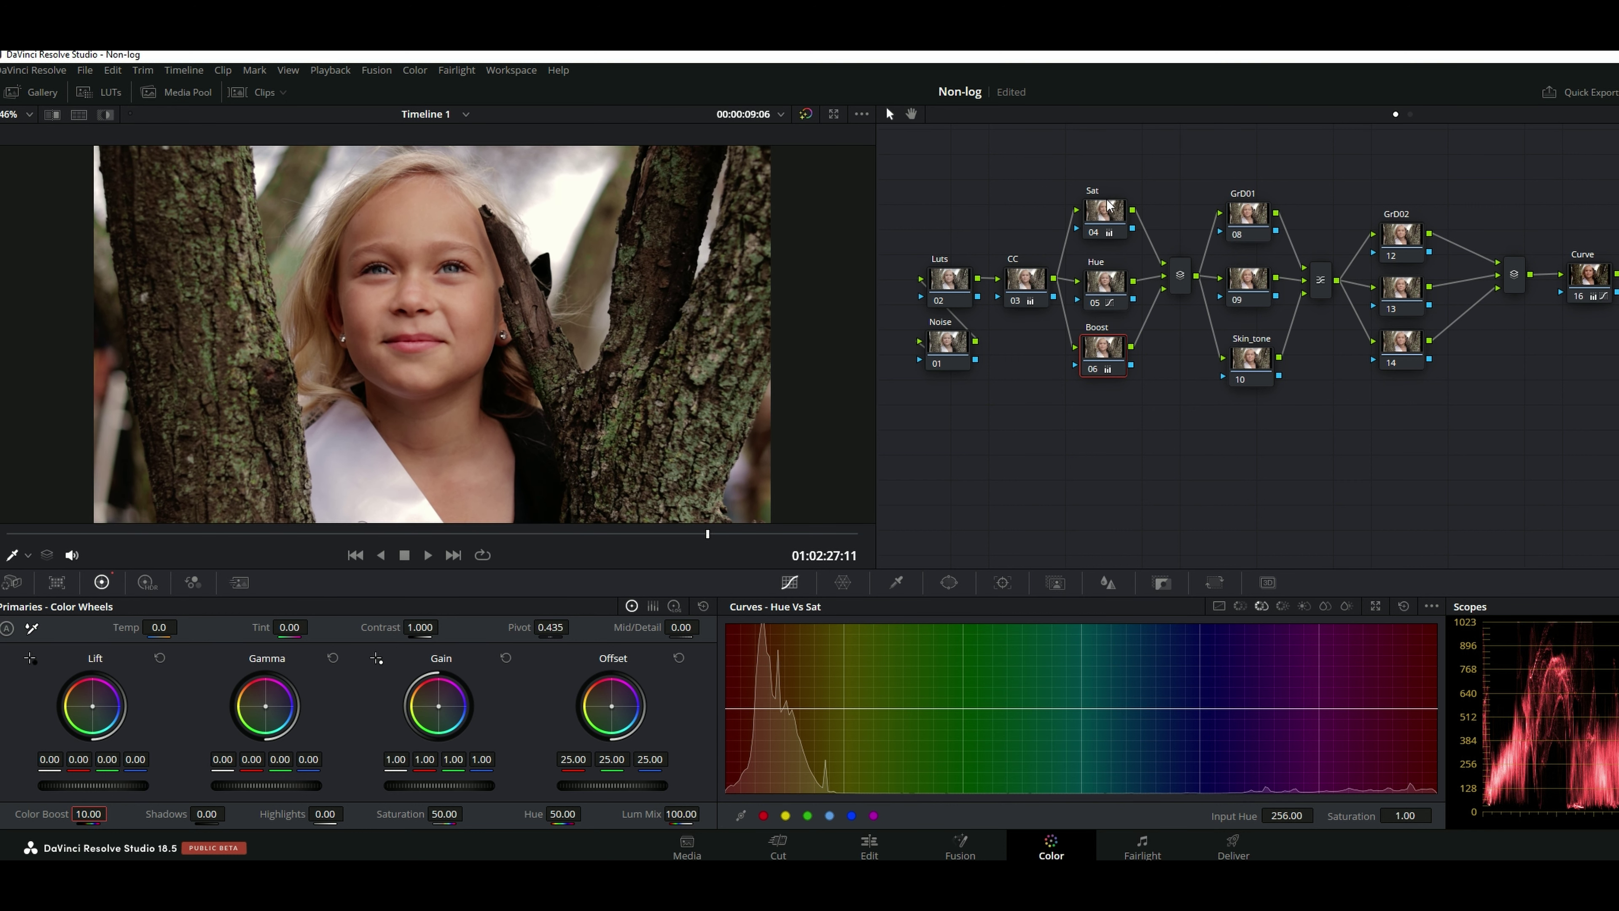
Step: Apply the Six Vector - Red color preset to the Skin_tone node to isolate the skin
{"action": "left_click", "coordinate": [1248, 219]}
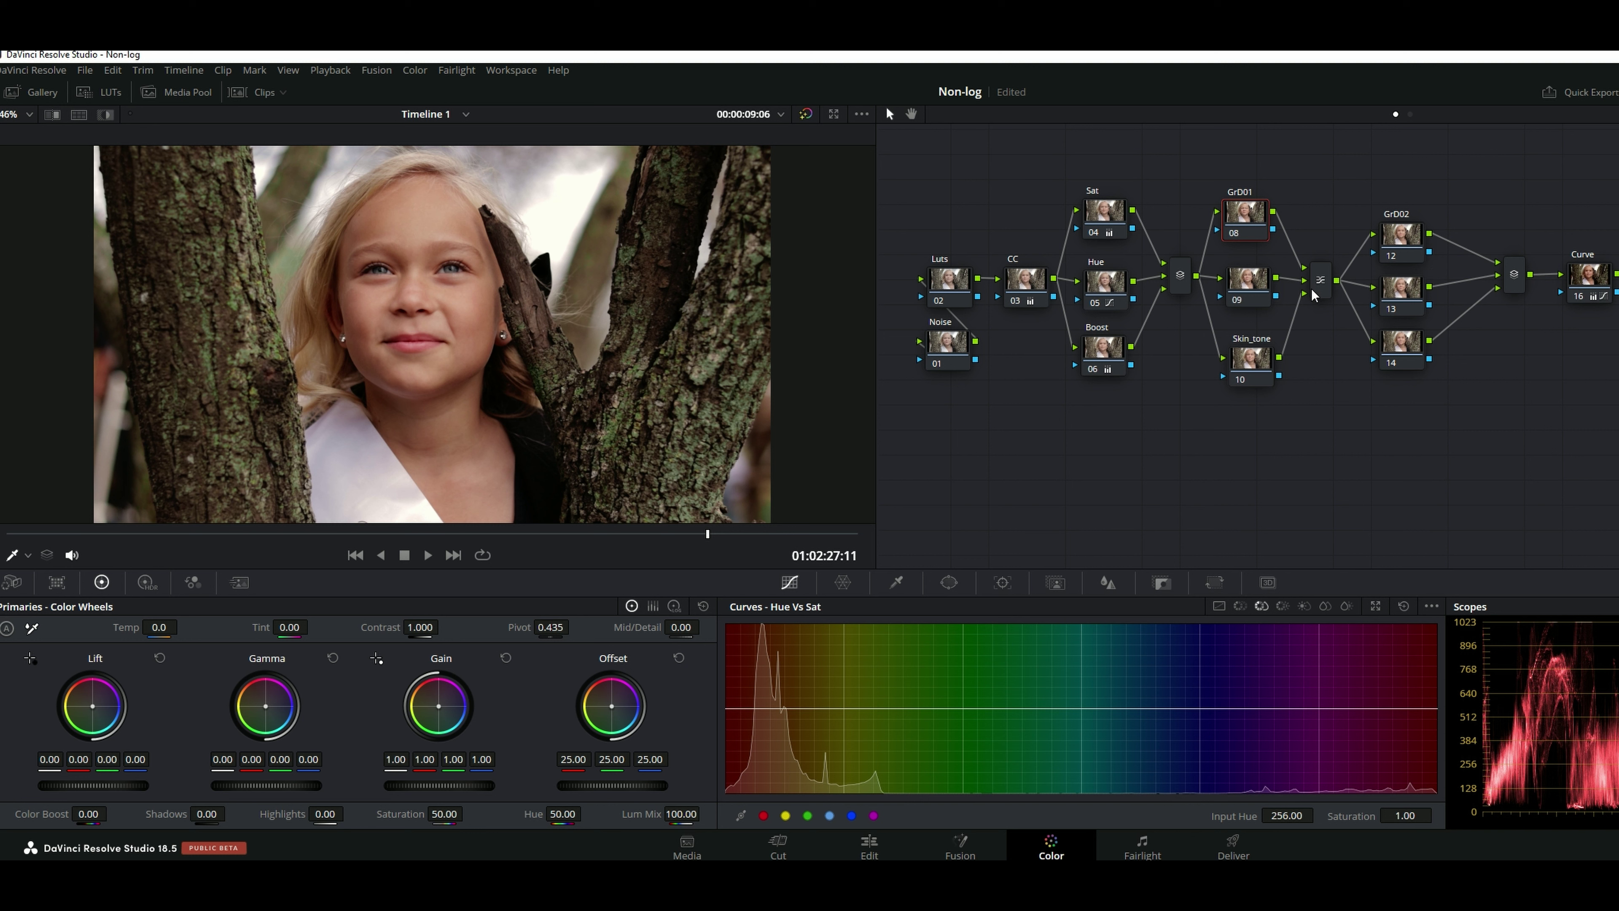
{"action": "left_click", "coordinate": [1319, 297]}
{"action": "left_click_drag", "start_coordinate": [1254, 369], "coordinate": [1250, 381]}
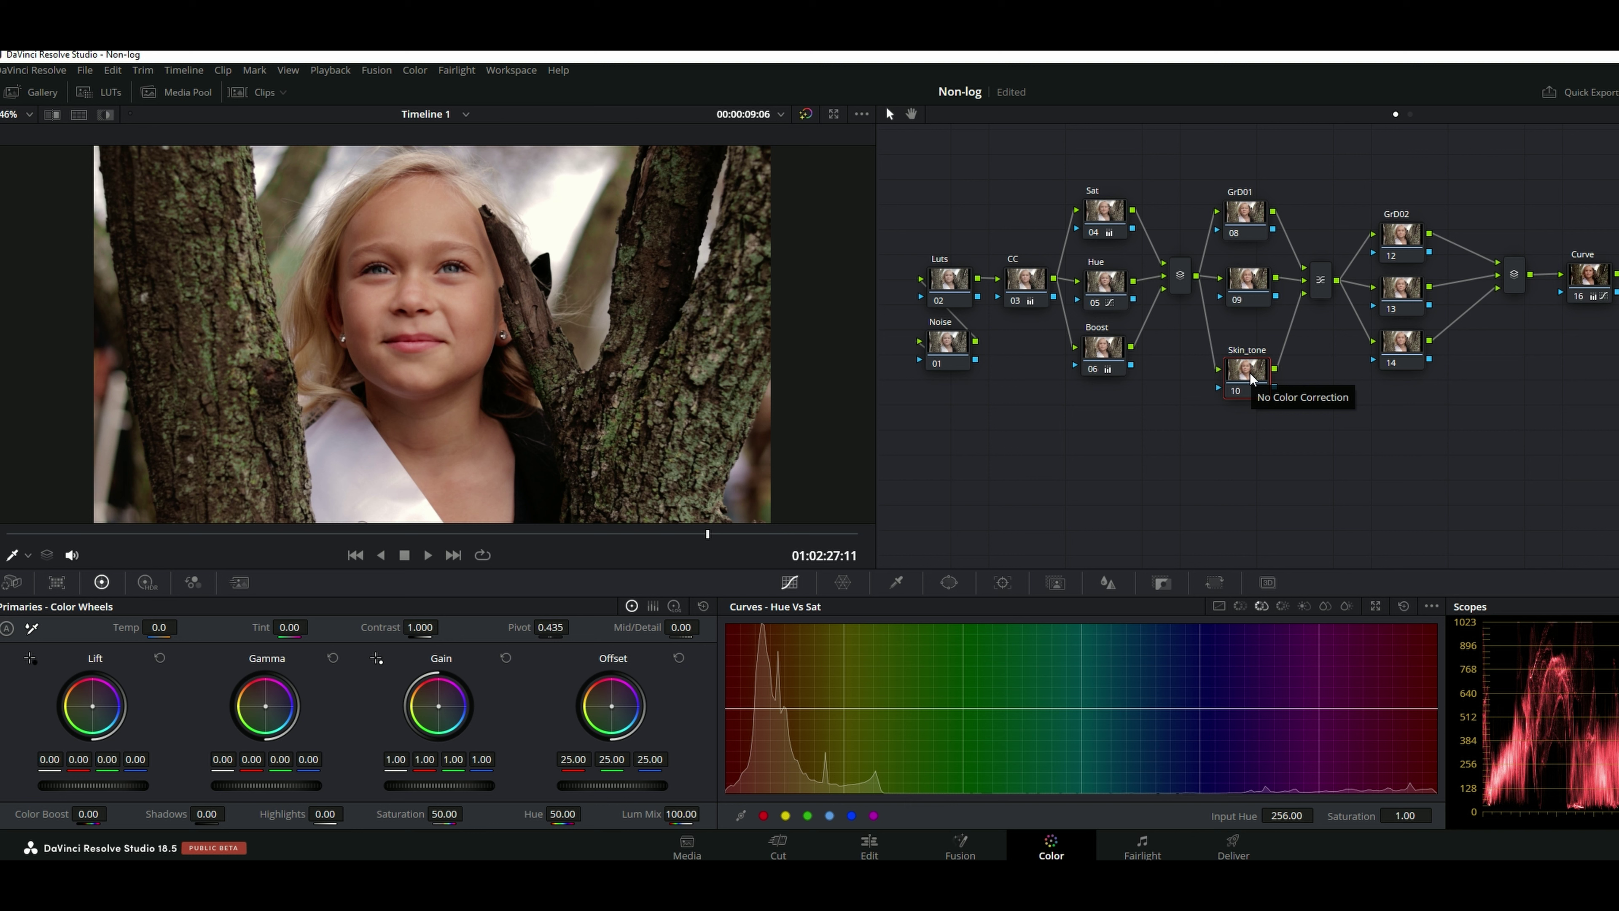
{"action": "left_click_drag", "start_coordinate": [1259, 369], "coordinate": [1260, 367]}
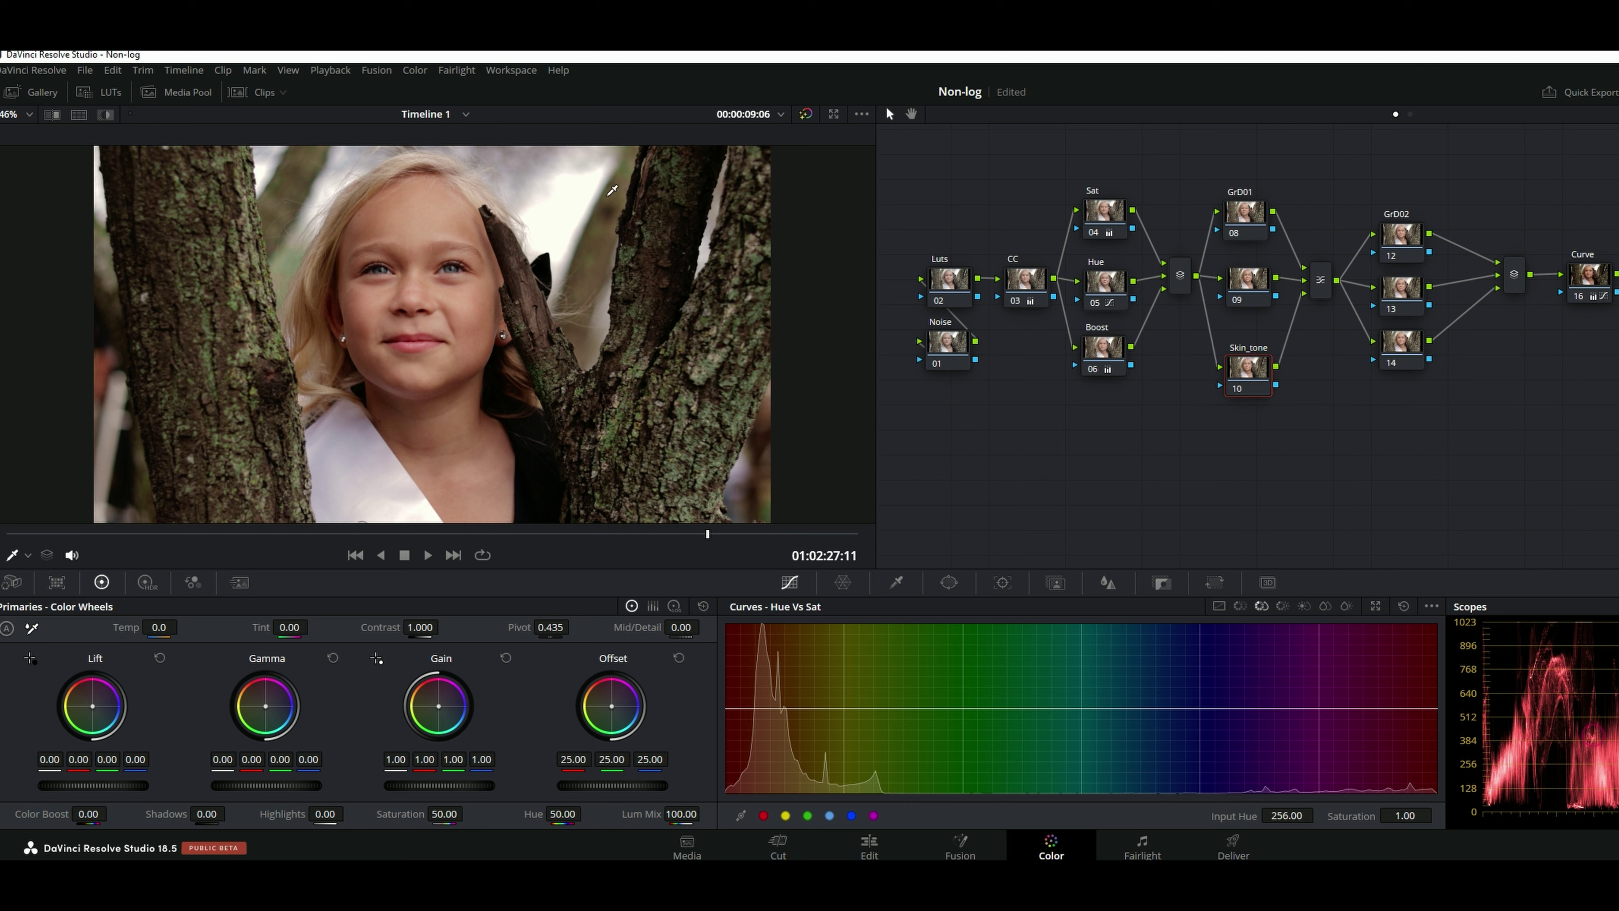
{"action": "left_click", "coordinate": [411, 70]}
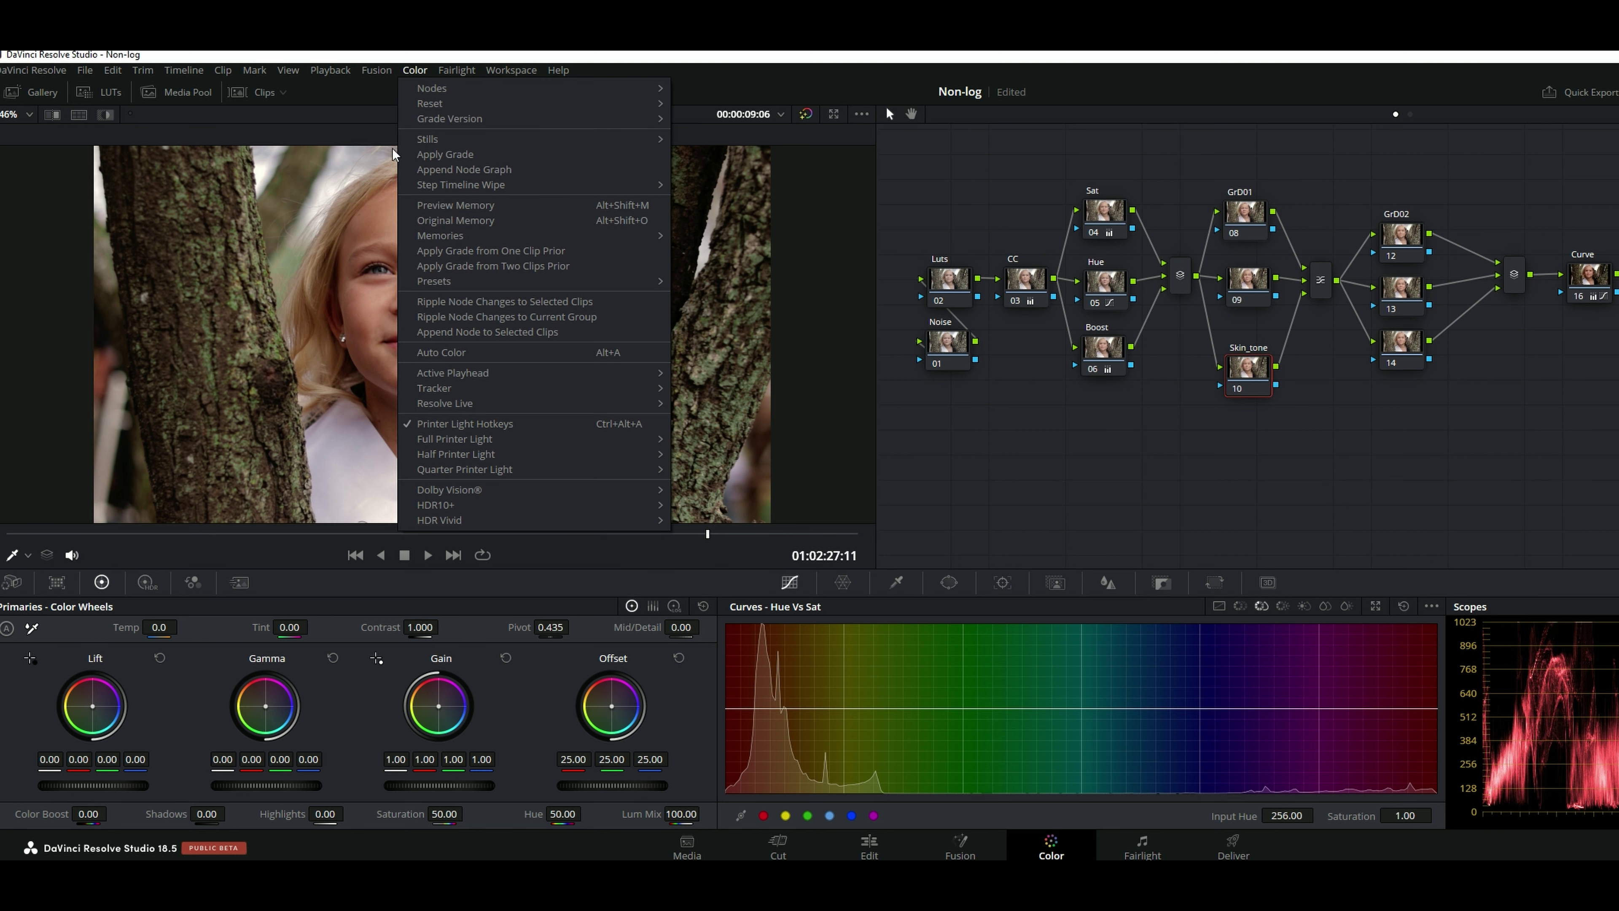
{"action": "mouse_move", "coordinate": [484, 281]}
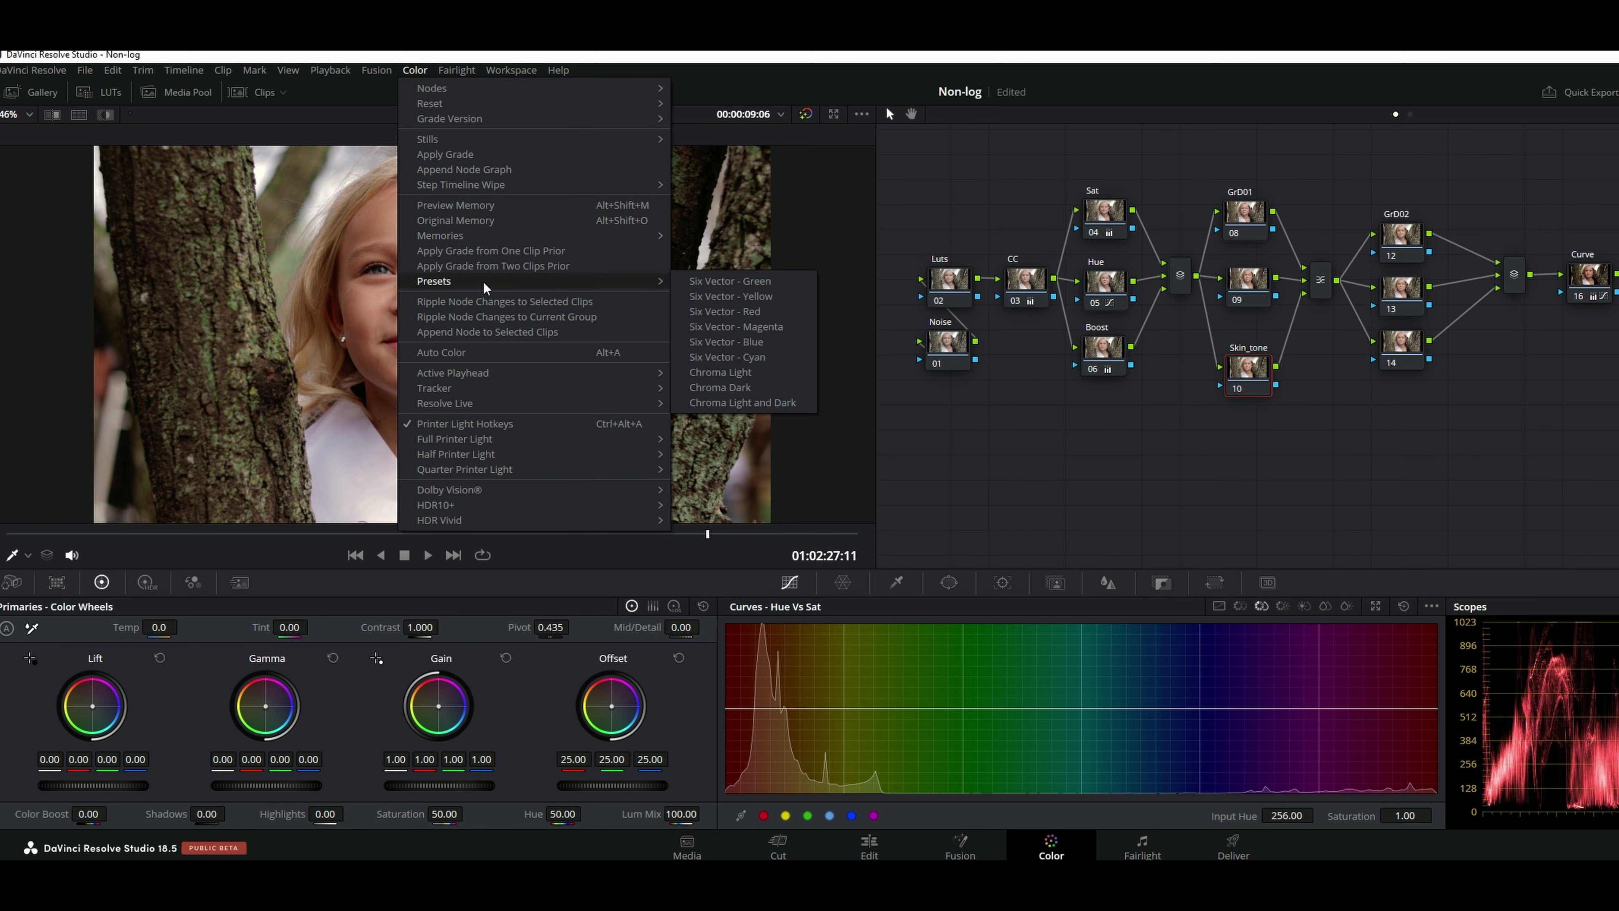
{"action": "left_click", "coordinate": [739, 310]}
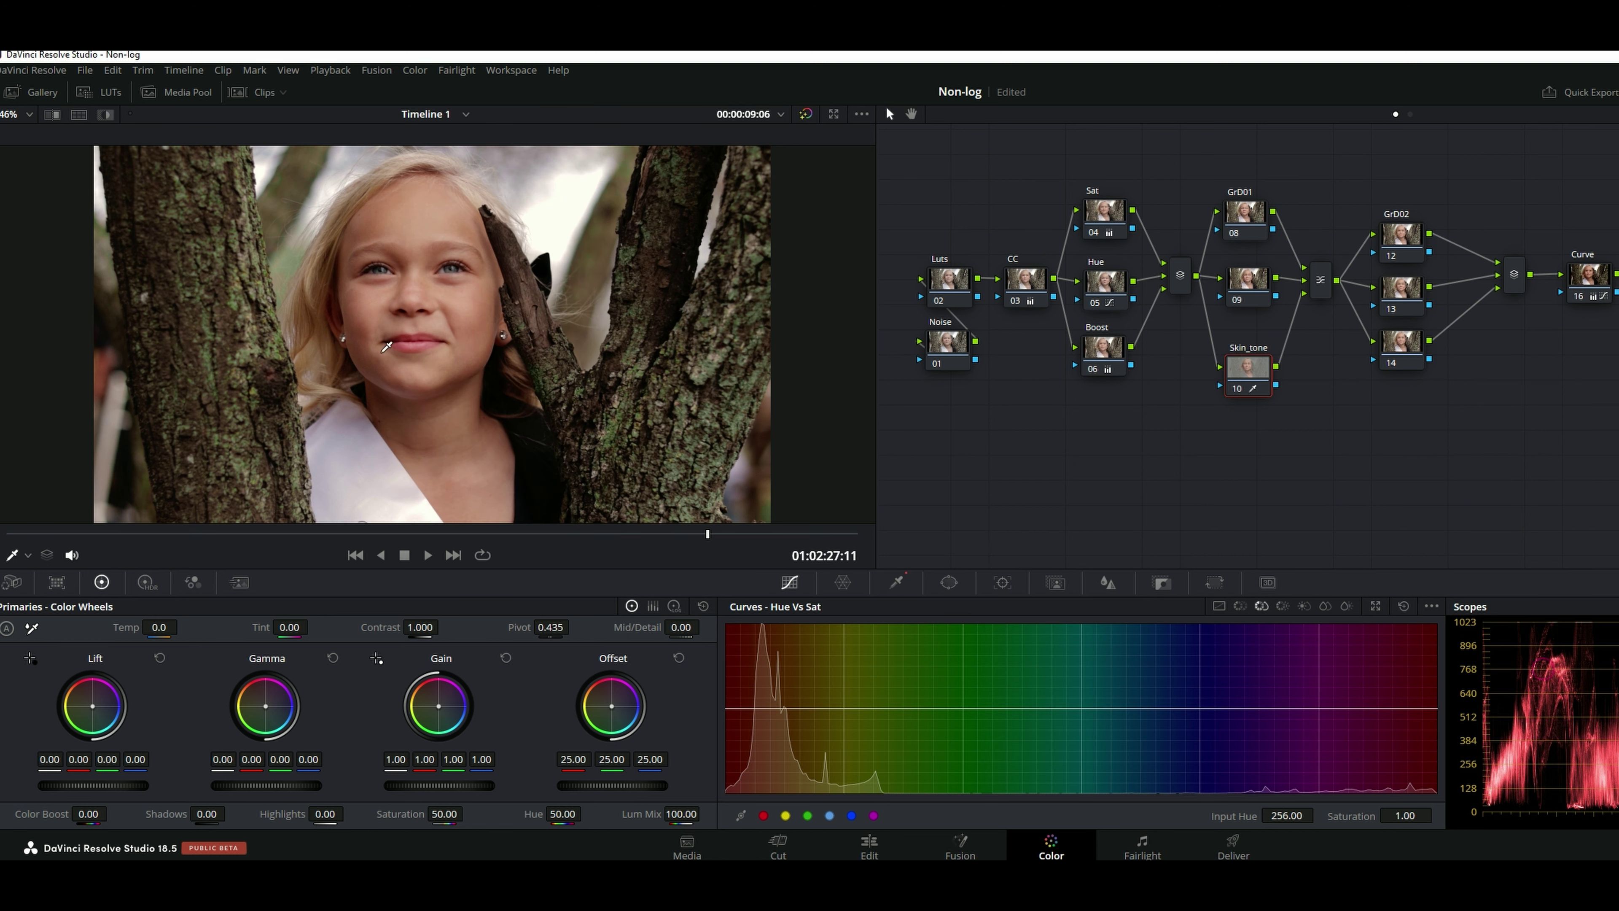
Step: Highlight the isolated skin in the viewer and show the Vectorscope in a floating window, clear of the curves
{"action": "left_click", "coordinate": [105, 114]}
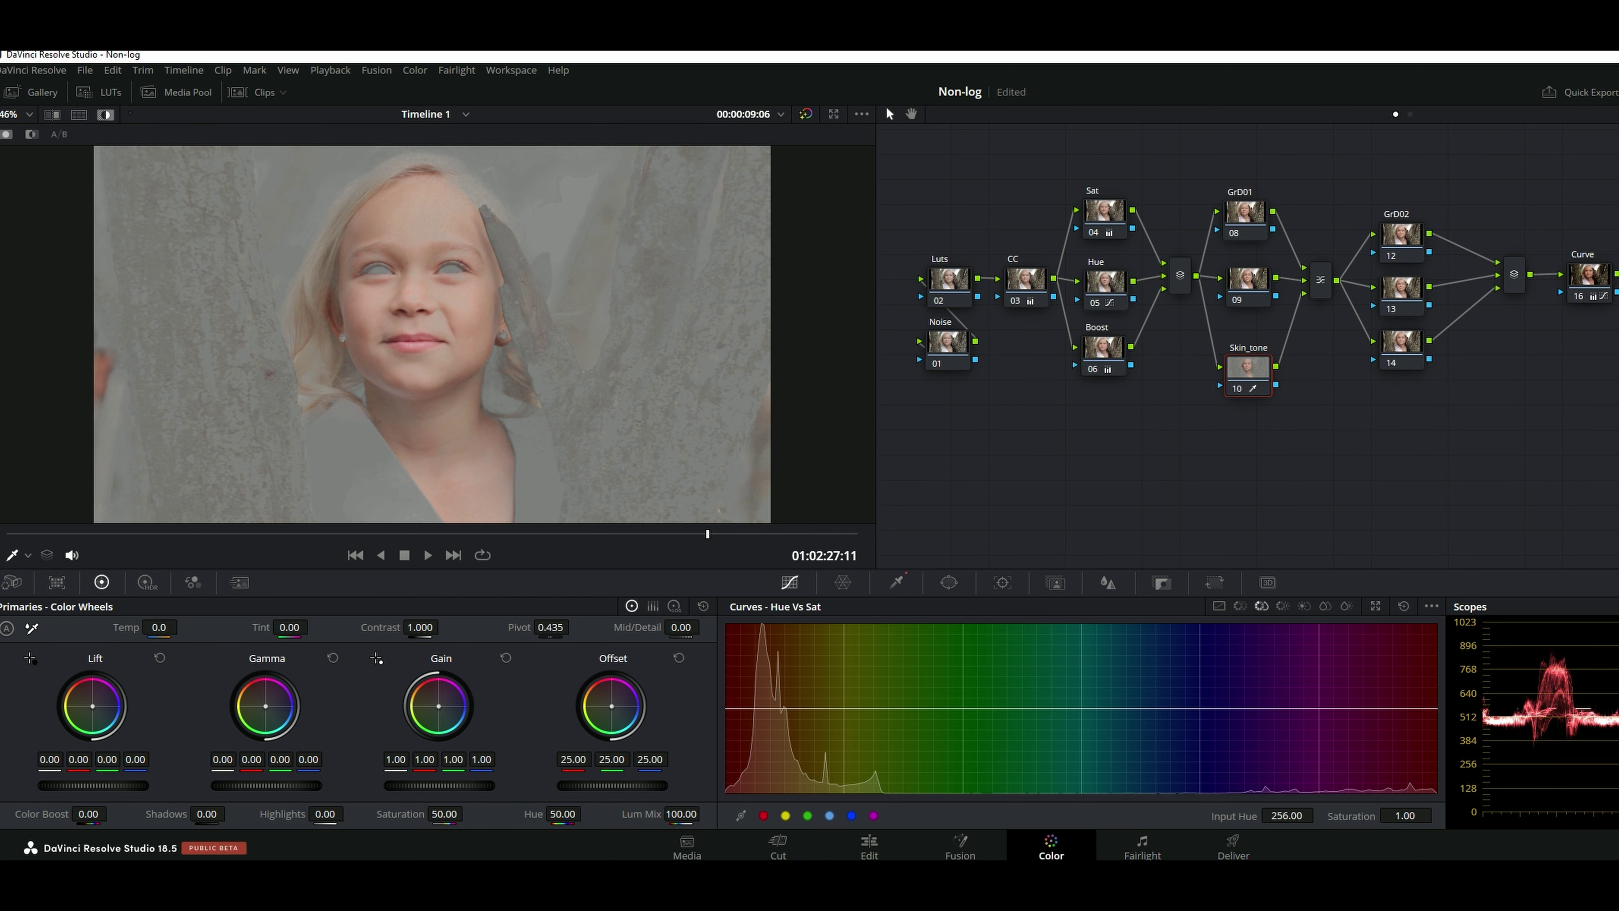
{"action": "key", "text": "ctrl+shift+w"}
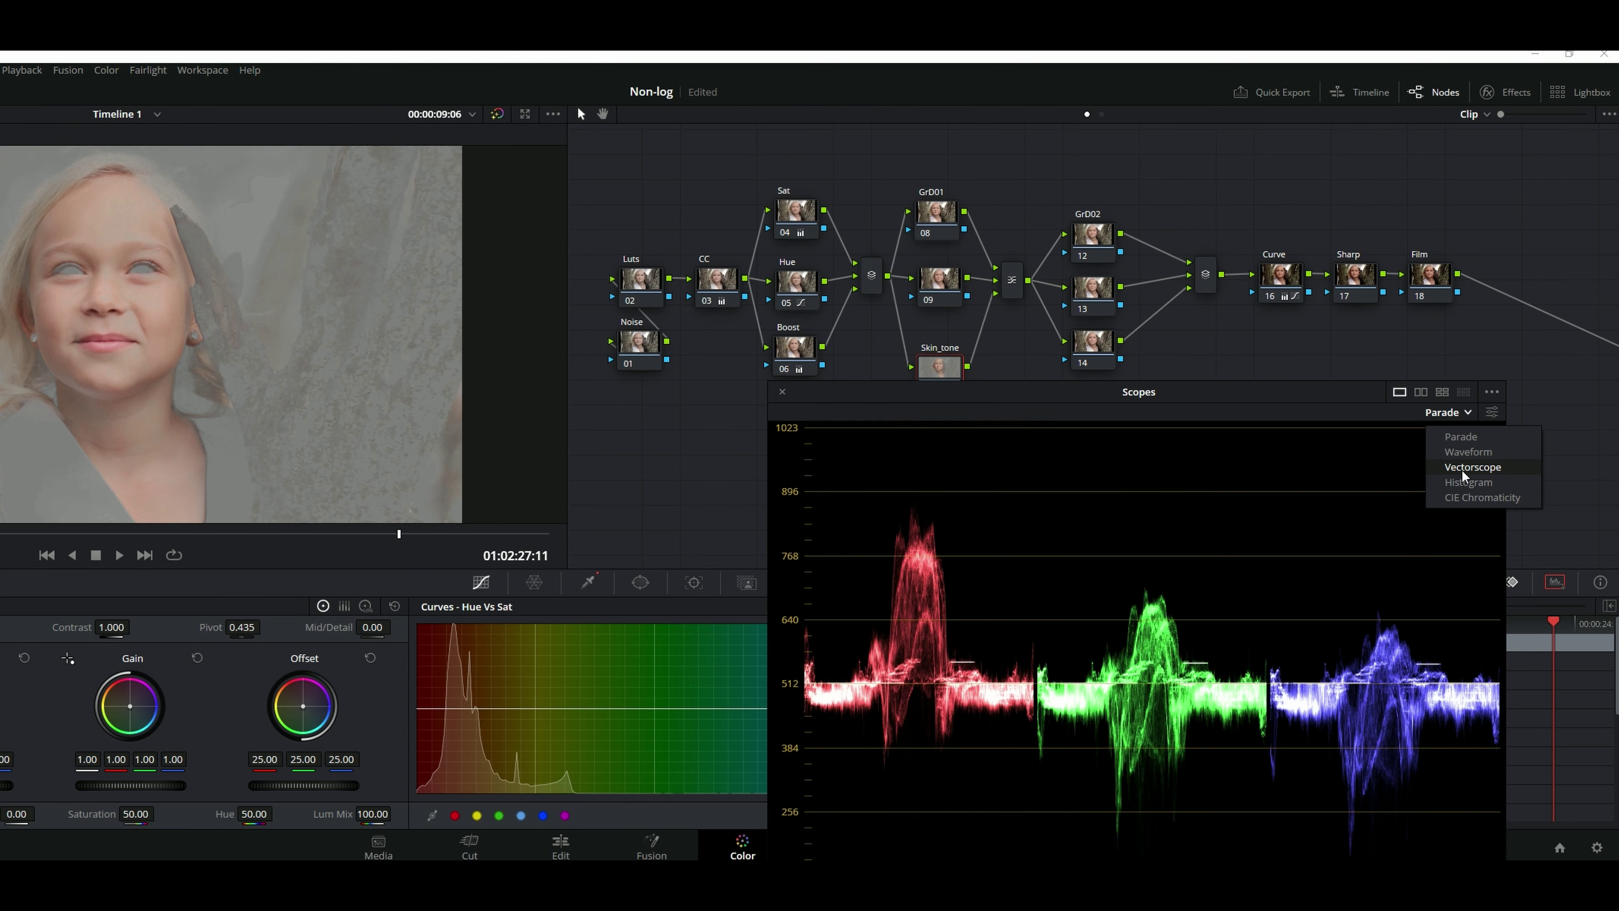
{"action": "left_click", "coordinate": [1465, 470]}
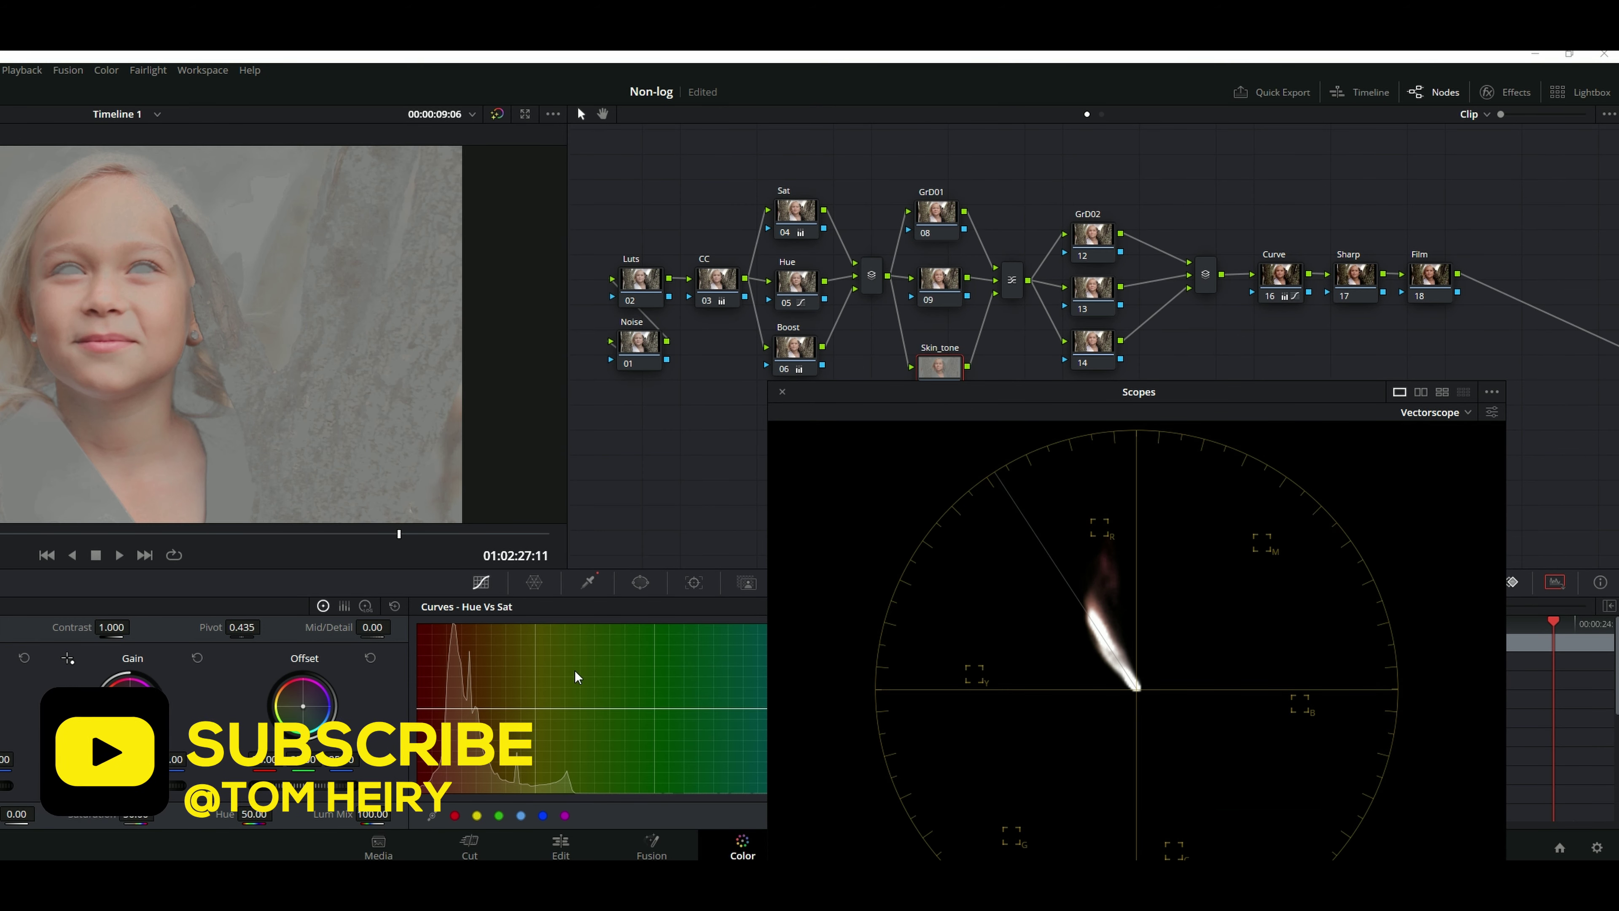
{"action": "left_click_drag", "start_coordinate": [940, 391], "coordinate": [1047, 372]}
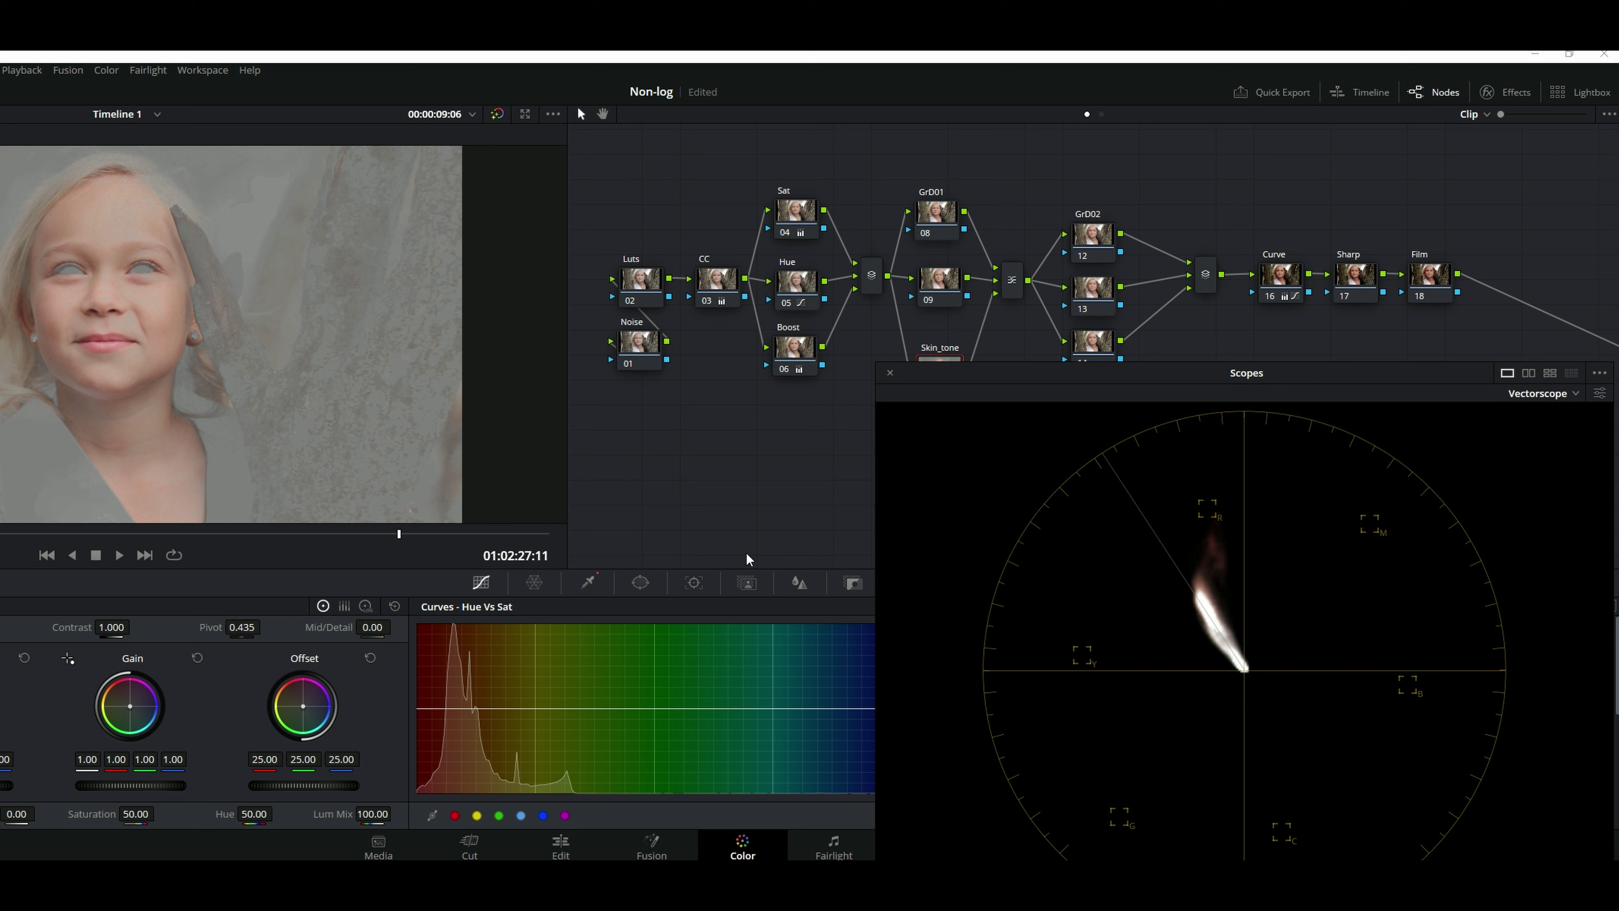
Step: Draw a closed five-point curve window around the girl's cheek and mouth on the Skin_tone node
{"action": "left_click", "coordinate": [640, 582]}
{"action": "left_click", "coordinate": [442, 786]}
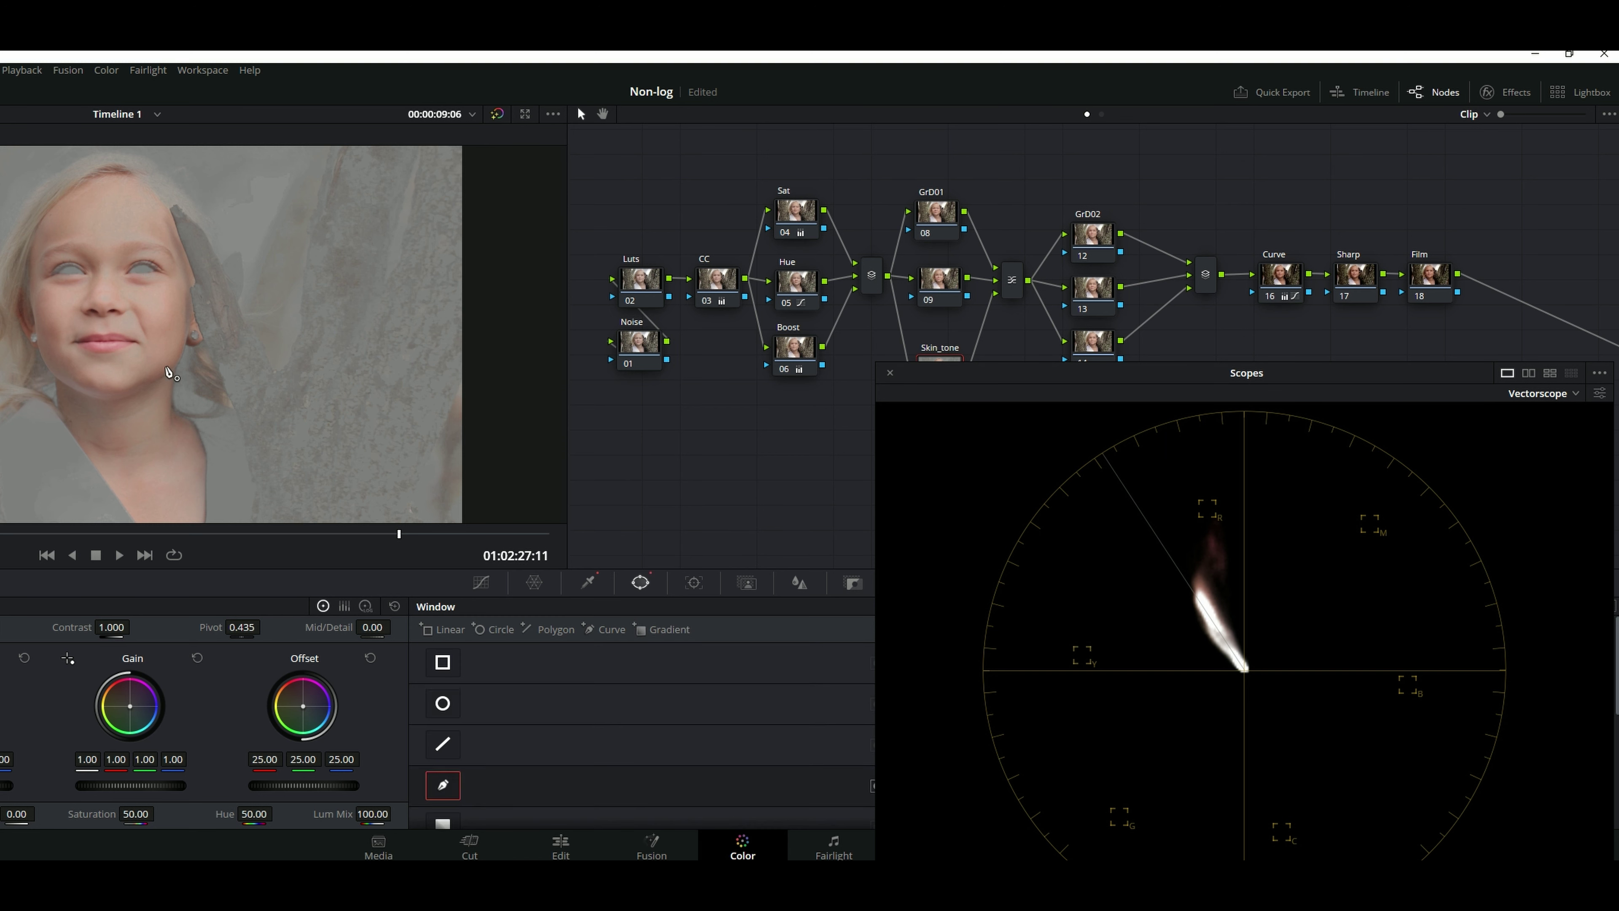
{"action": "left_click", "coordinate": [152, 289]}
{"action": "left_click", "coordinate": [97, 290]}
{"action": "left_click", "coordinate": [123, 384]}
{"action": "left_click", "coordinate": [183, 363]}
{"action": "left_click", "coordinate": [183, 298]}
{"action": "left_click", "coordinate": [153, 290]}
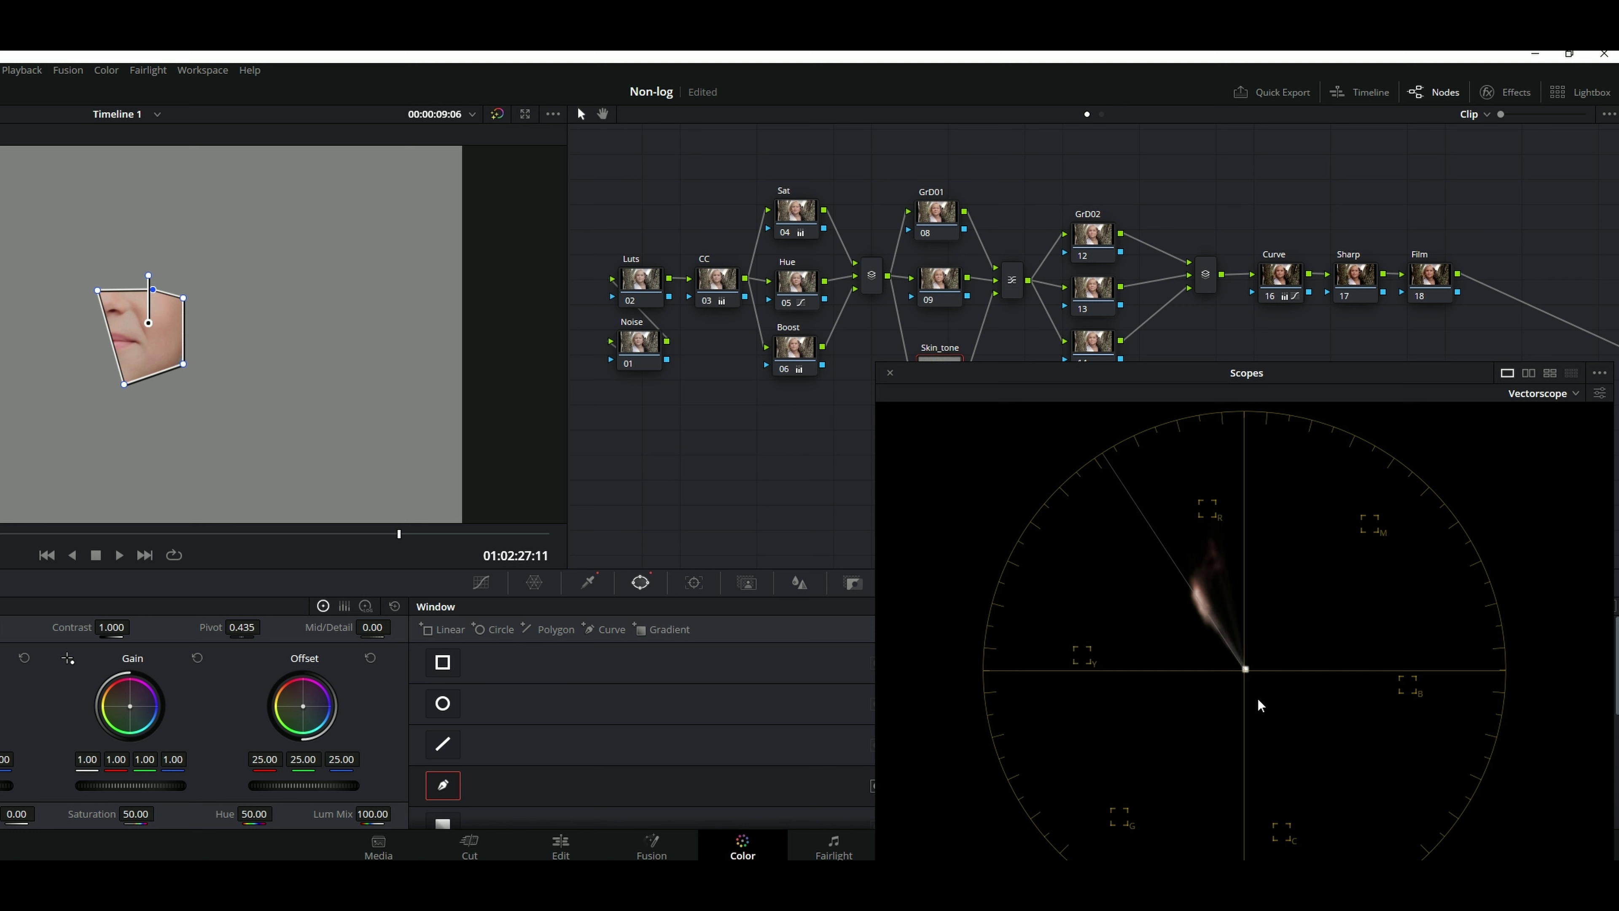
Step: Balance the Skin_tone node's offset to red 24.17, green 25.24 and blue 24.03, and turn off the curve window
{"action": "left_click_drag", "start_coordinate": [301, 709], "coordinate": [297, 711]}
{"action": "left_click", "coordinate": [444, 787]}
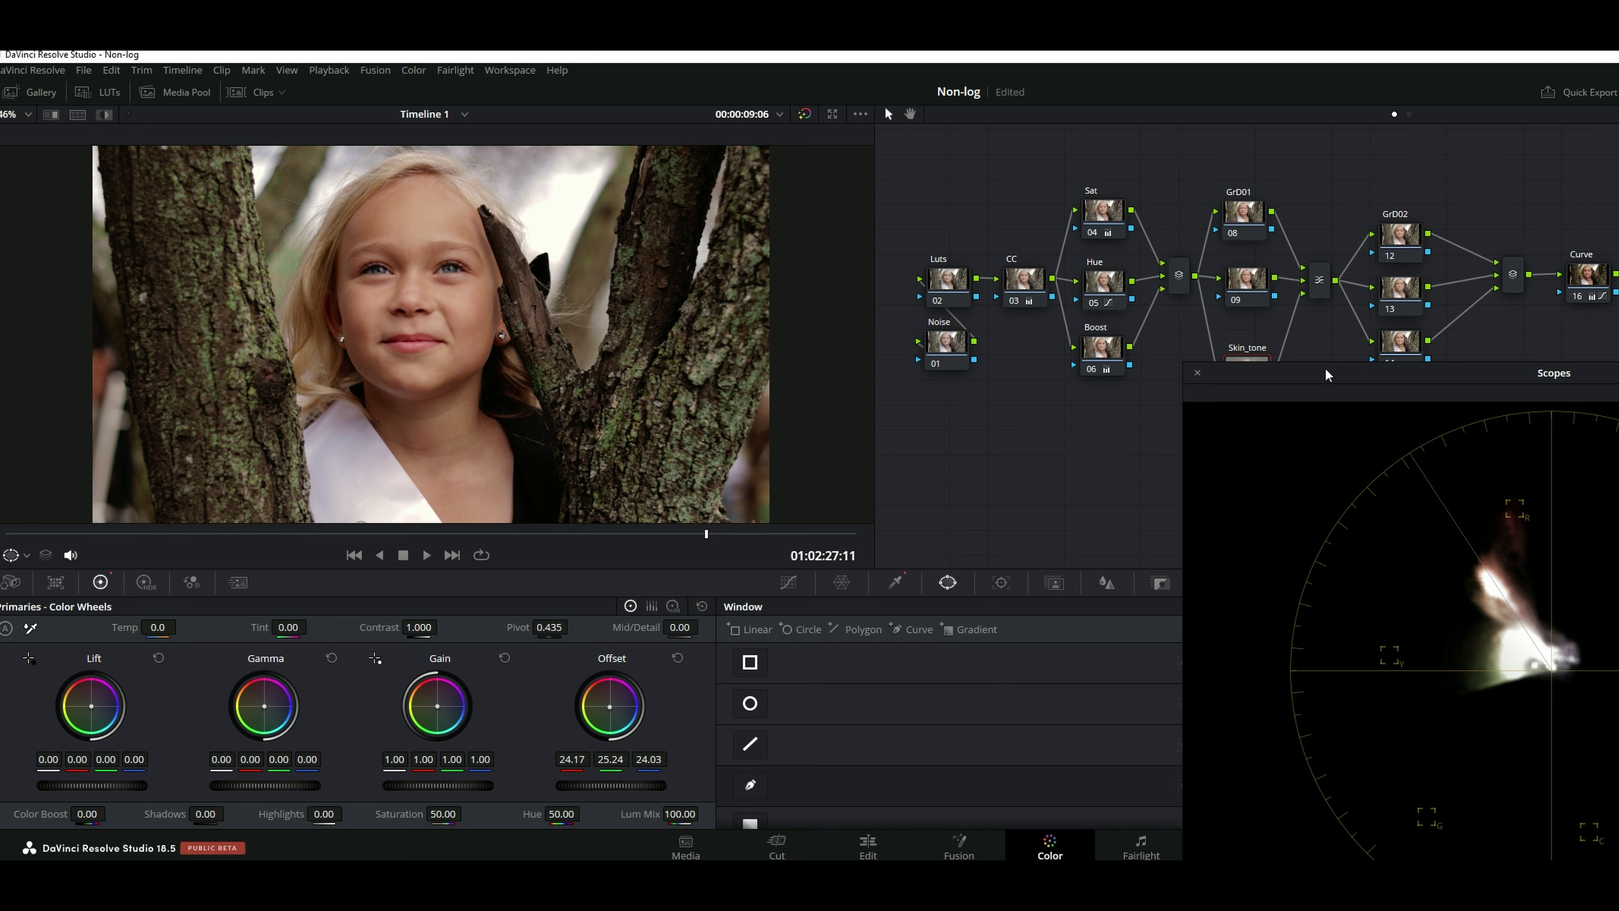
Step: Move the Scopes window below the Skin_tone node and nudge that node slightly upward
{"action": "left_click_drag", "start_coordinate": [1019, 368], "coordinate": [983, 415]}
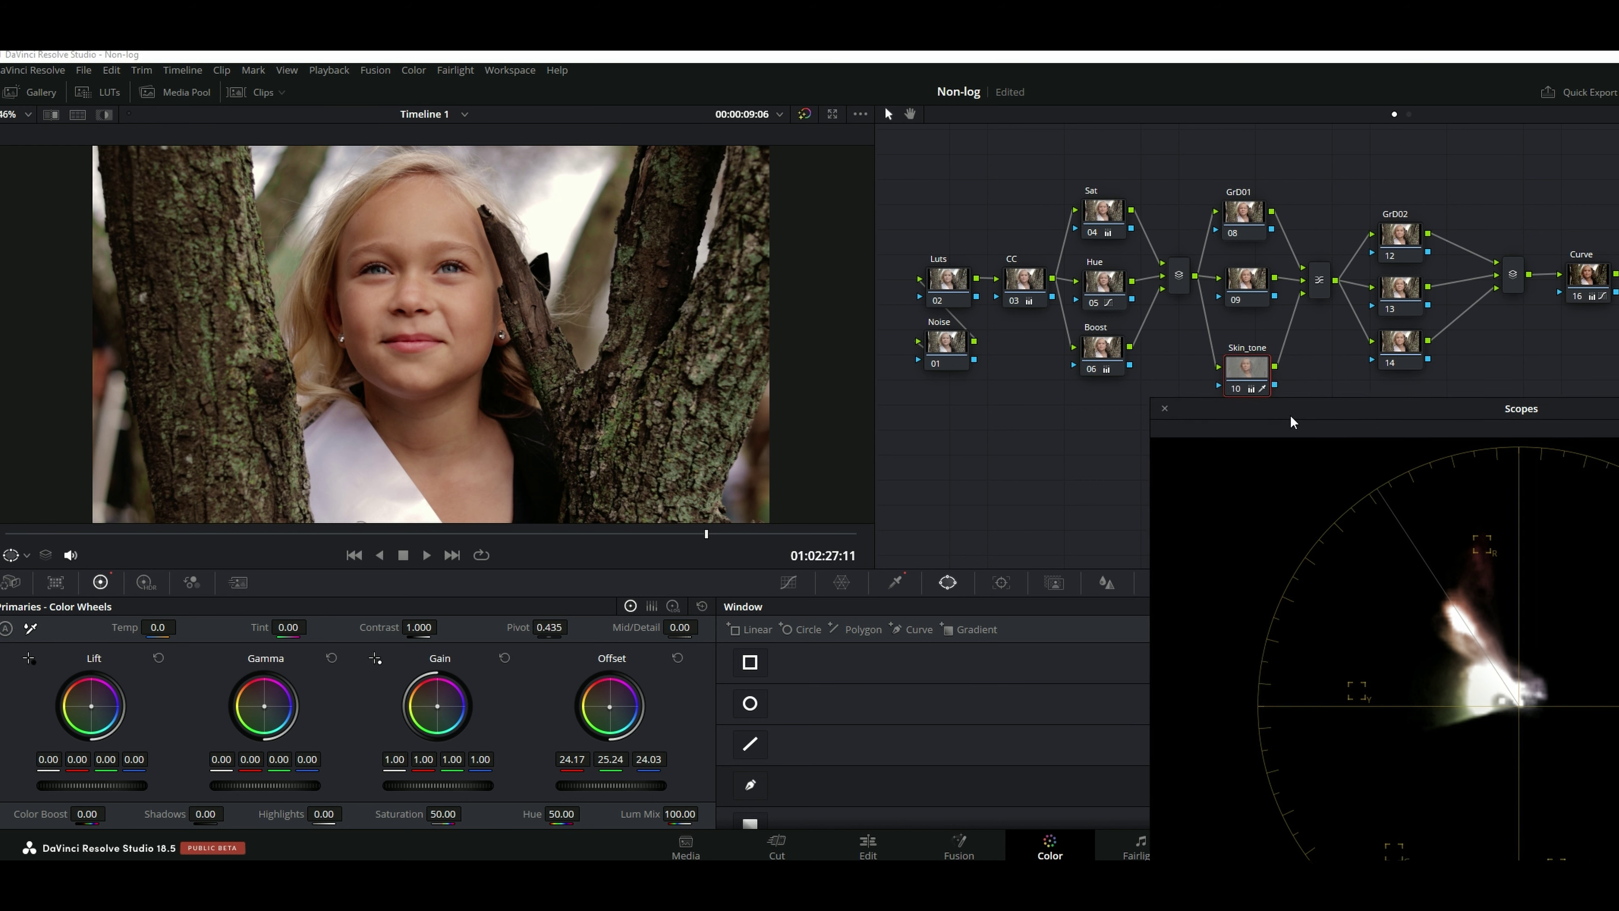
{"action": "left_click_drag", "start_coordinate": [1290, 421], "coordinate": [1274, 454]}
{"action": "left_click_drag", "start_coordinate": [1256, 369], "coordinate": [1257, 364]}
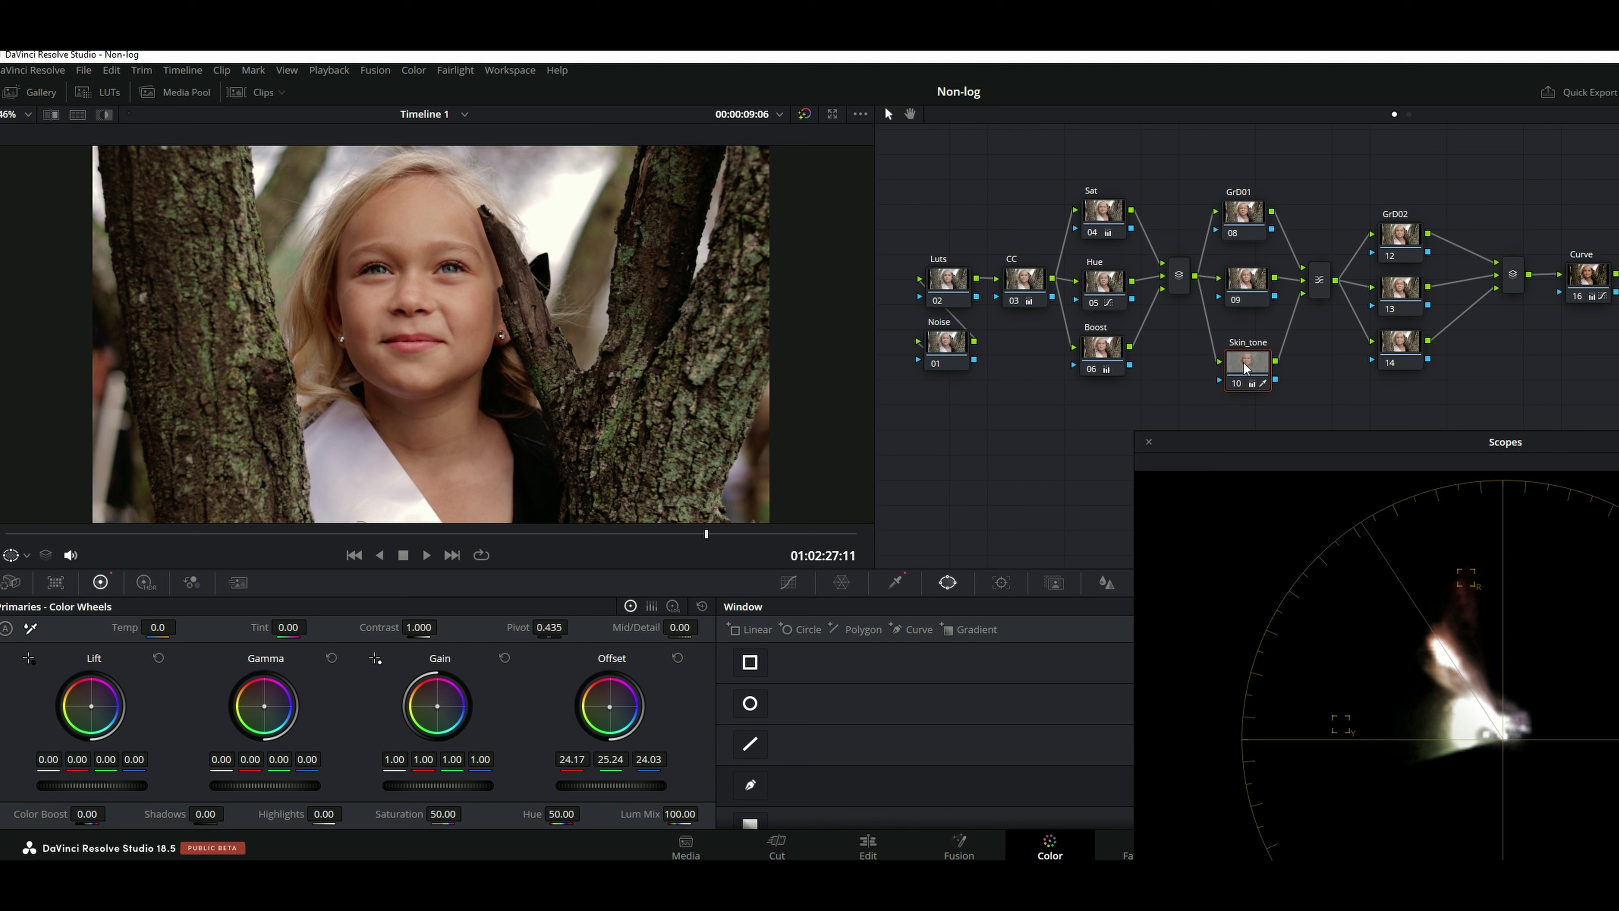
Step: Tint node 09 green by shifting its gain to red 0.74, green 1.09 and blue 0.91, and inspect the skin
{"action": "left_click_drag", "start_coordinate": [1245, 296], "coordinate": [1245, 289]}
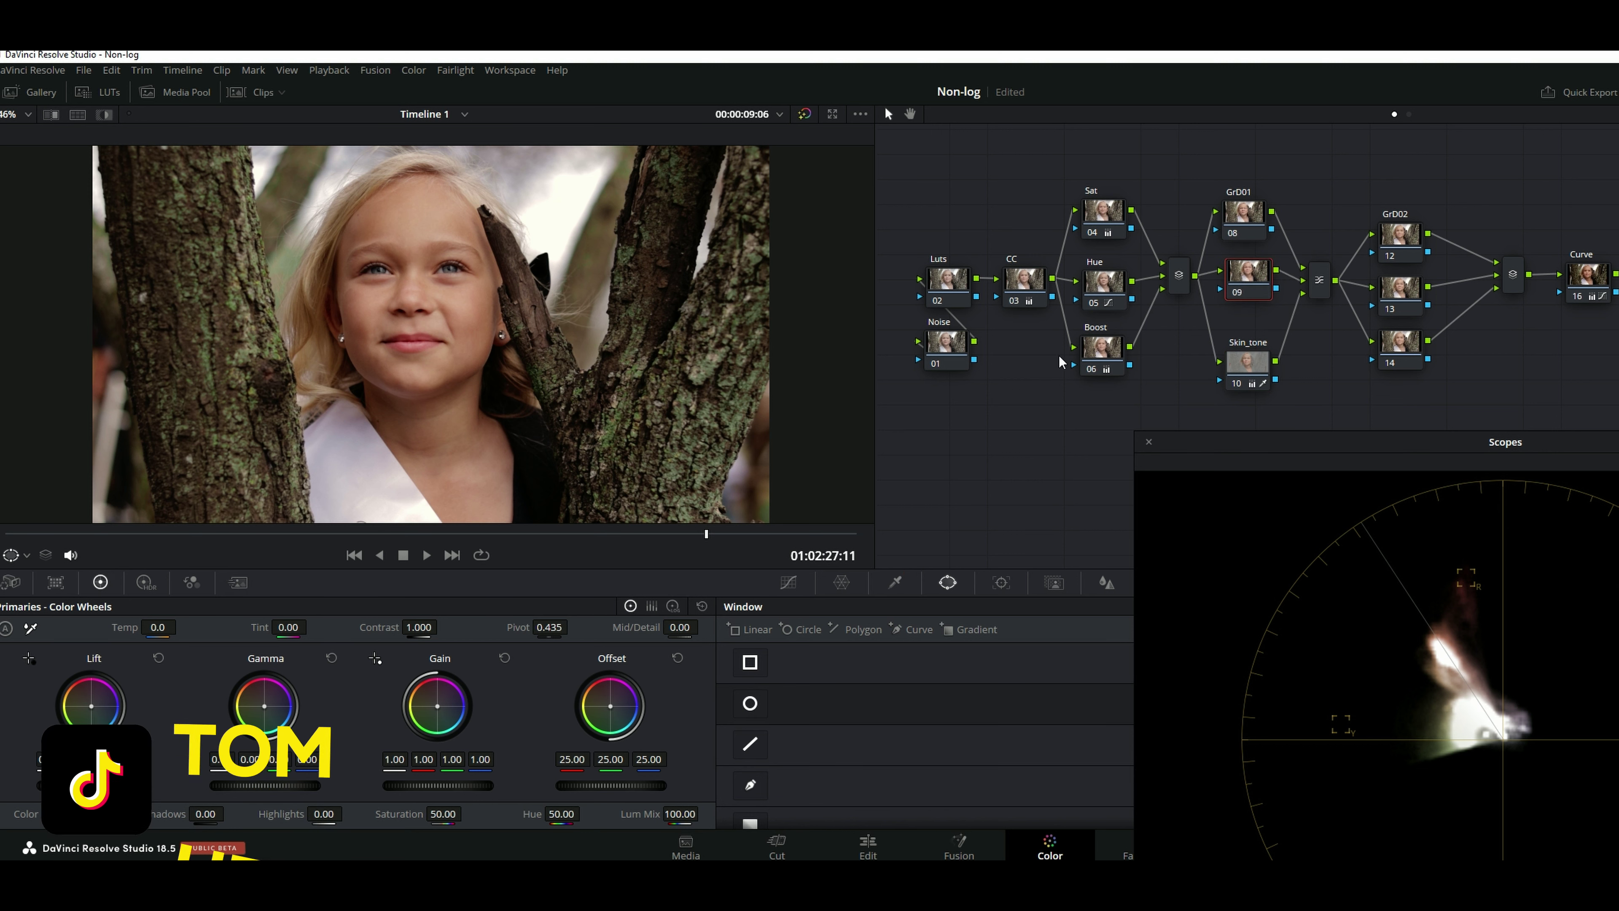
{"action": "left_click_drag", "start_coordinate": [438, 706], "coordinate": [437, 710]}
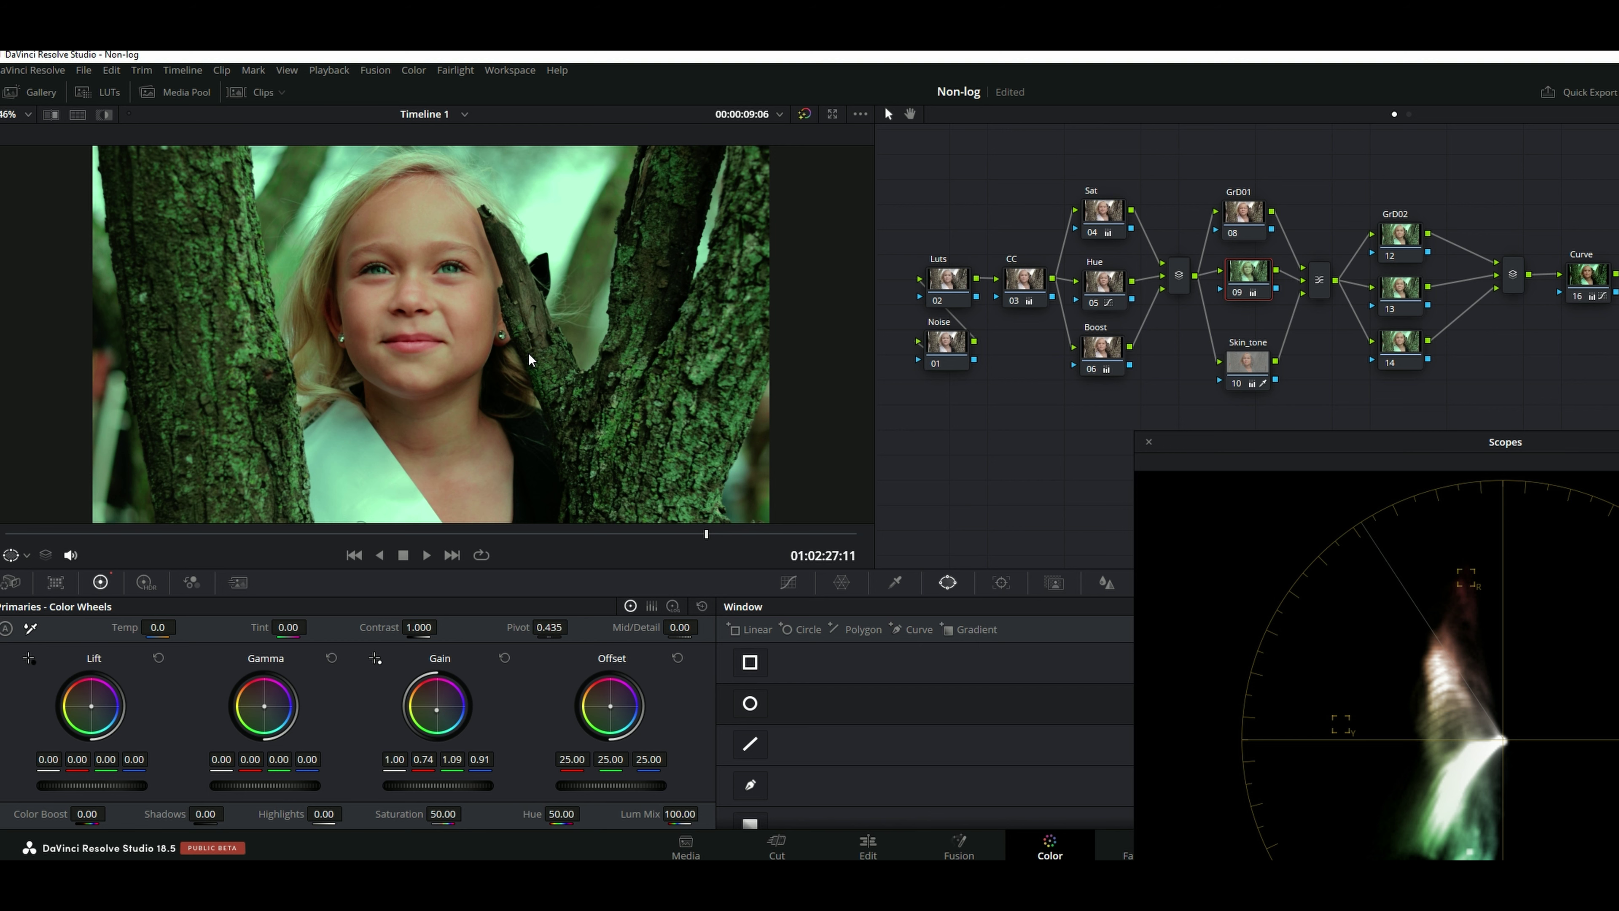
{"action": "scroll", "coordinate": [404, 248], "scroll_direction": "up", "scroll_amount": 3}
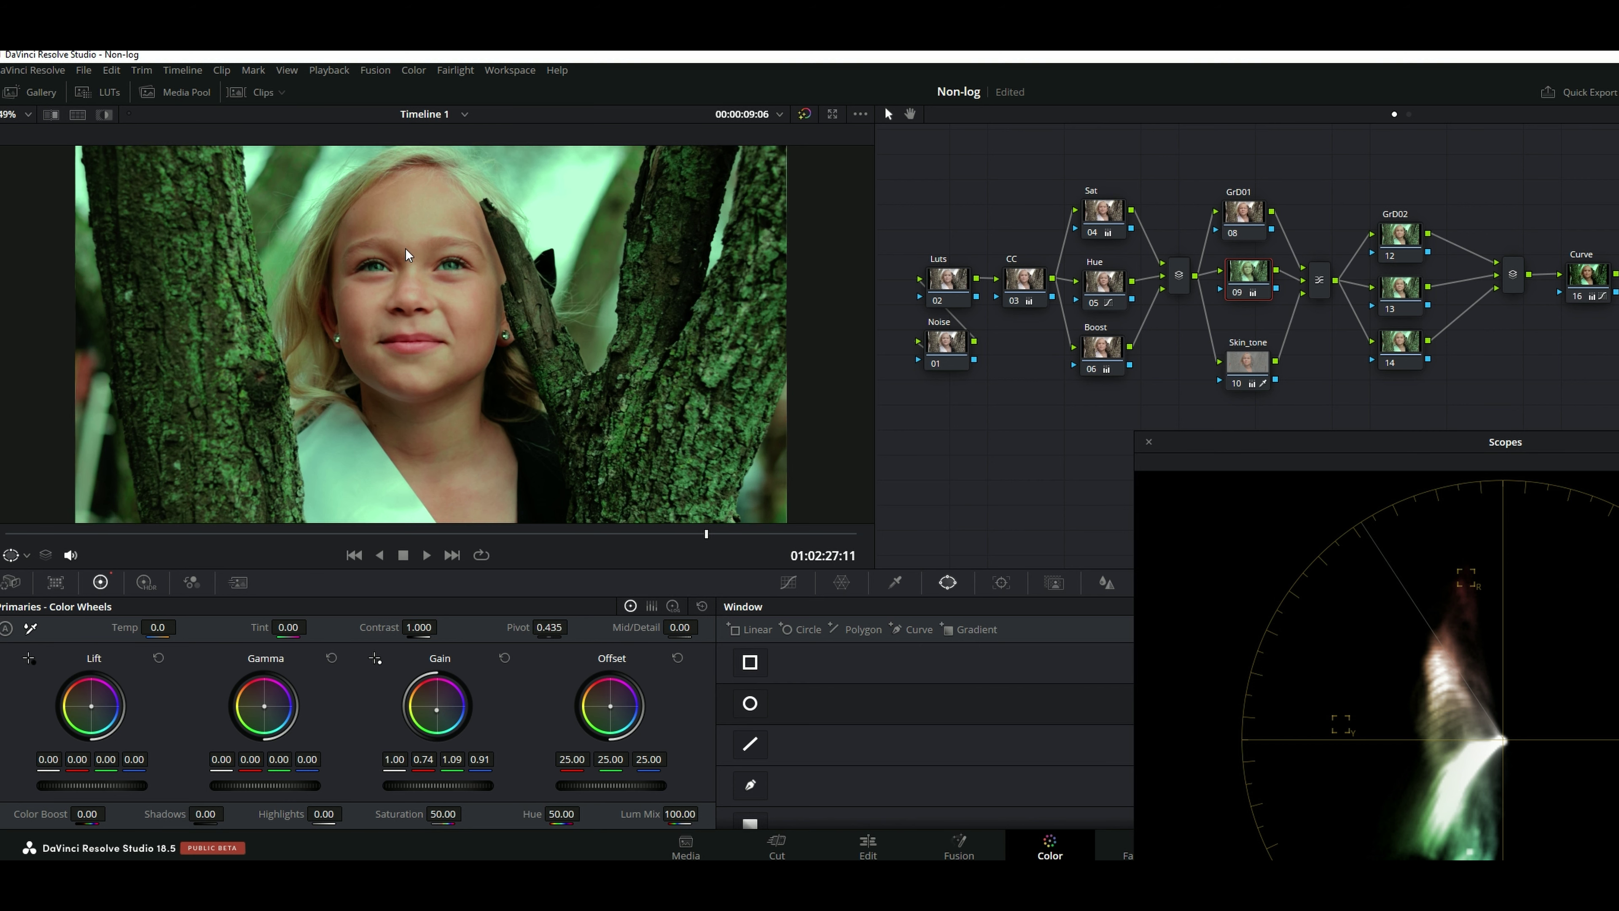
Step: Inspect the green tint on the girl's skin up close, and reset the grade on node 09
{"action": "scroll", "coordinate": [333, 197], "scroll_direction": "up", "scroll_amount": 1}
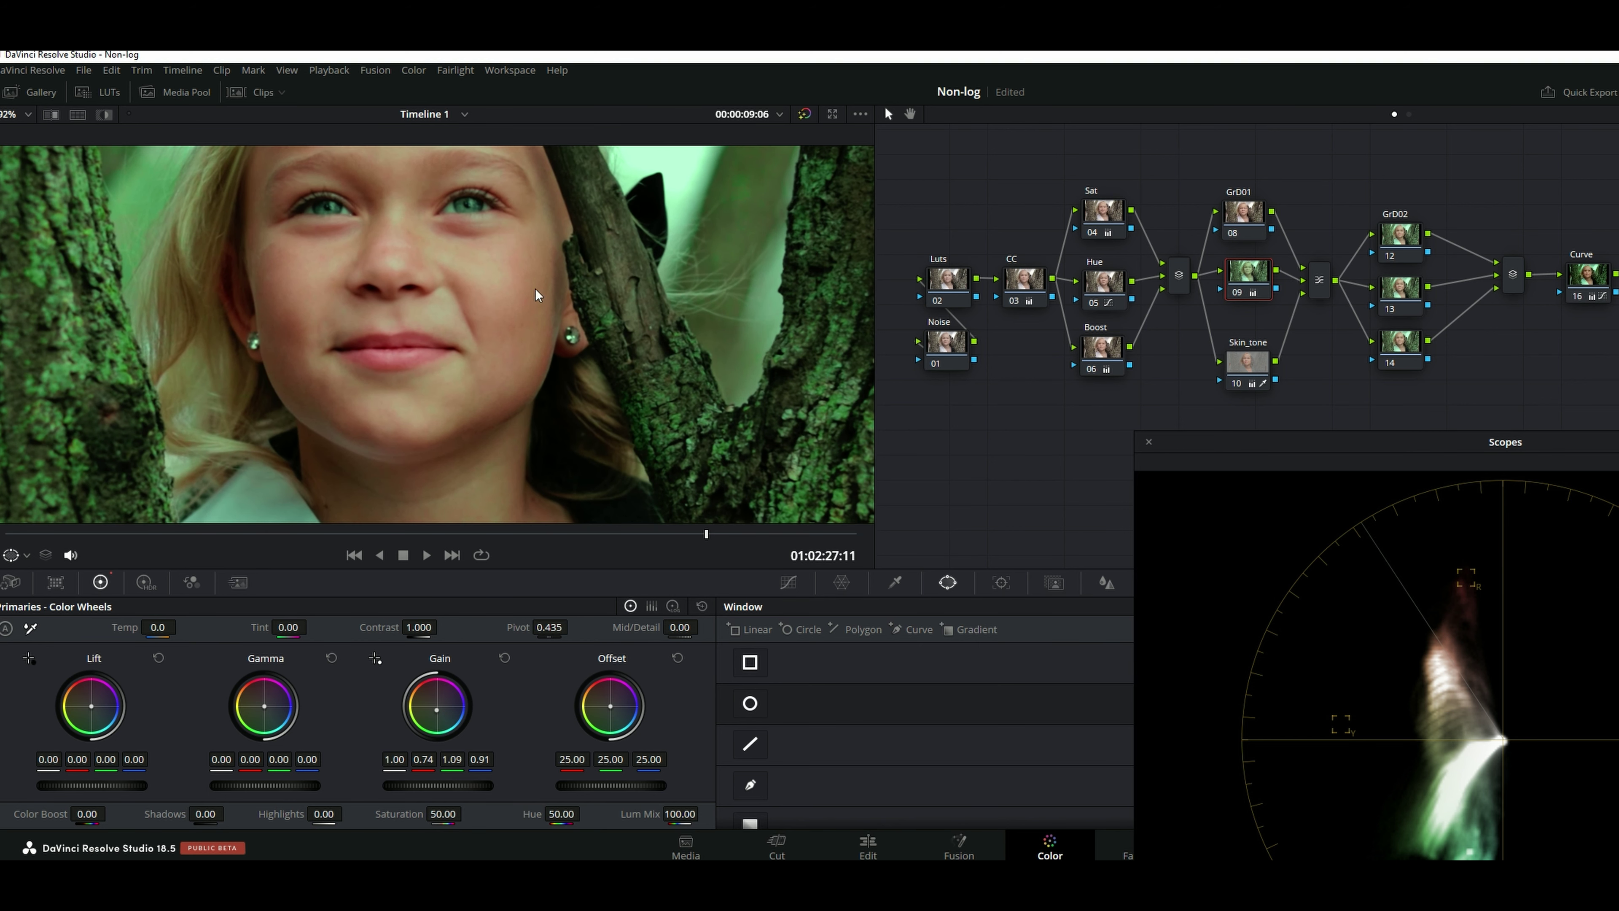
{"action": "scroll", "coordinate": [528, 317], "scroll_direction": "down", "scroll_amount": 3}
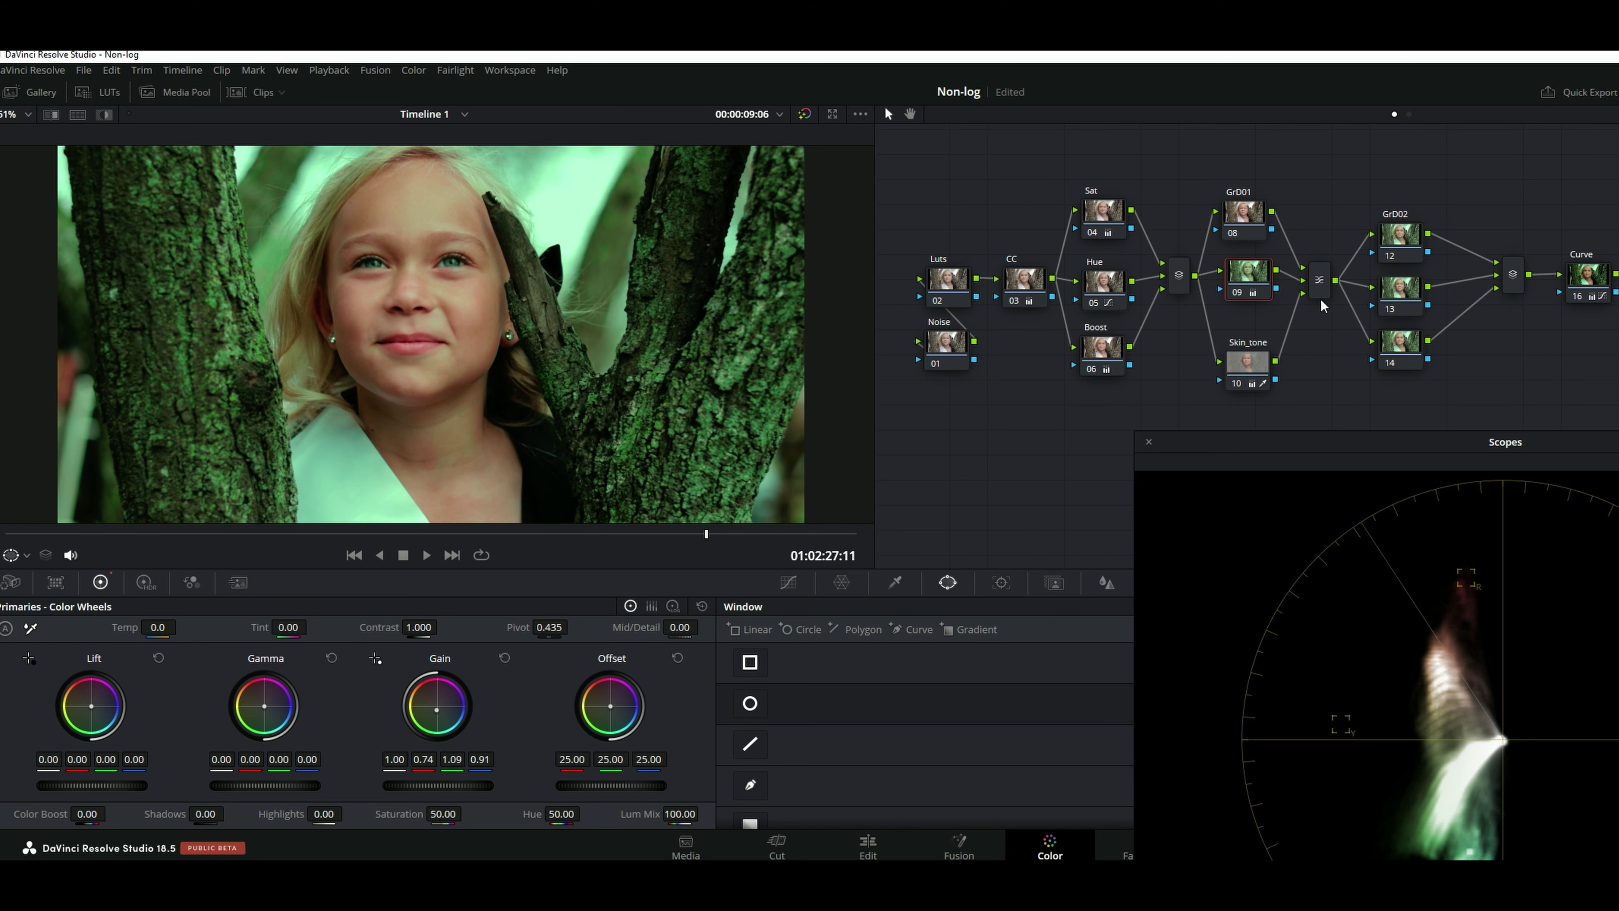
{"action": "right_click", "coordinate": [1258, 280]}
{"action": "left_click", "coordinate": [1300, 396]}
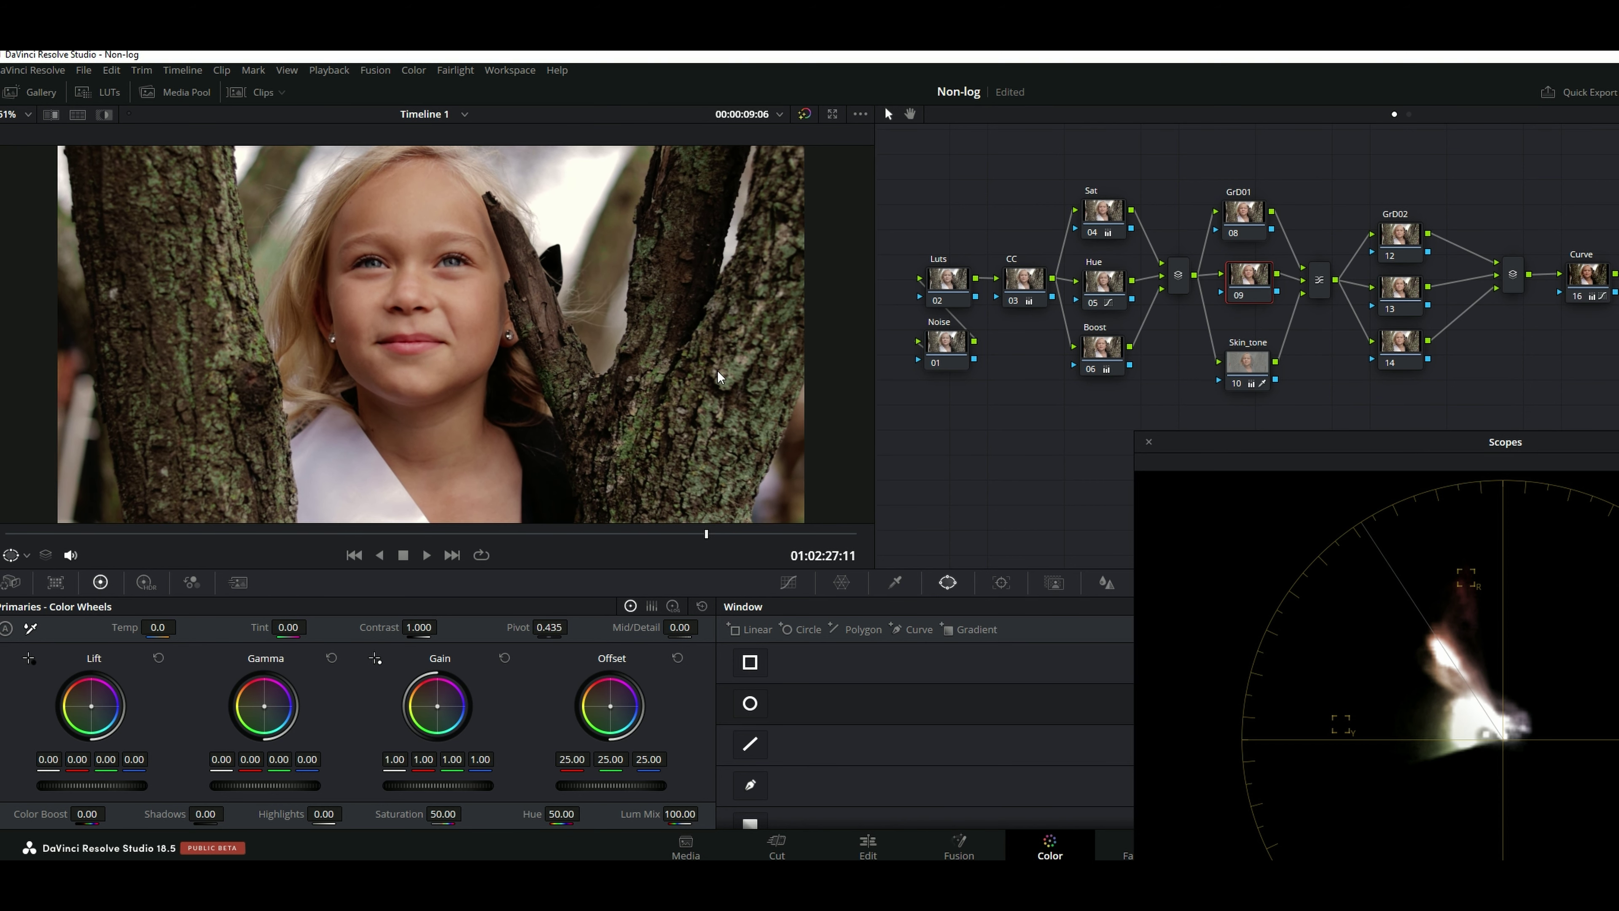
Step: Cool node 09 by balancing its gain to red 1.00, green 1.05 and blue 1.13, and check the image
{"action": "mouse_move", "coordinate": [439, 707]}
{"action": "left_mouse_down"}
{"action": "mouse_move", "coordinate": [448, 757]}
{"action": "mouse_move", "coordinate": [487, 759]}
{"action": "mouse_move", "coordinate": [473, 758]}
{"action": "left_mouse_up"}
{"action": "double_click", "coordinate": [437, 706]}
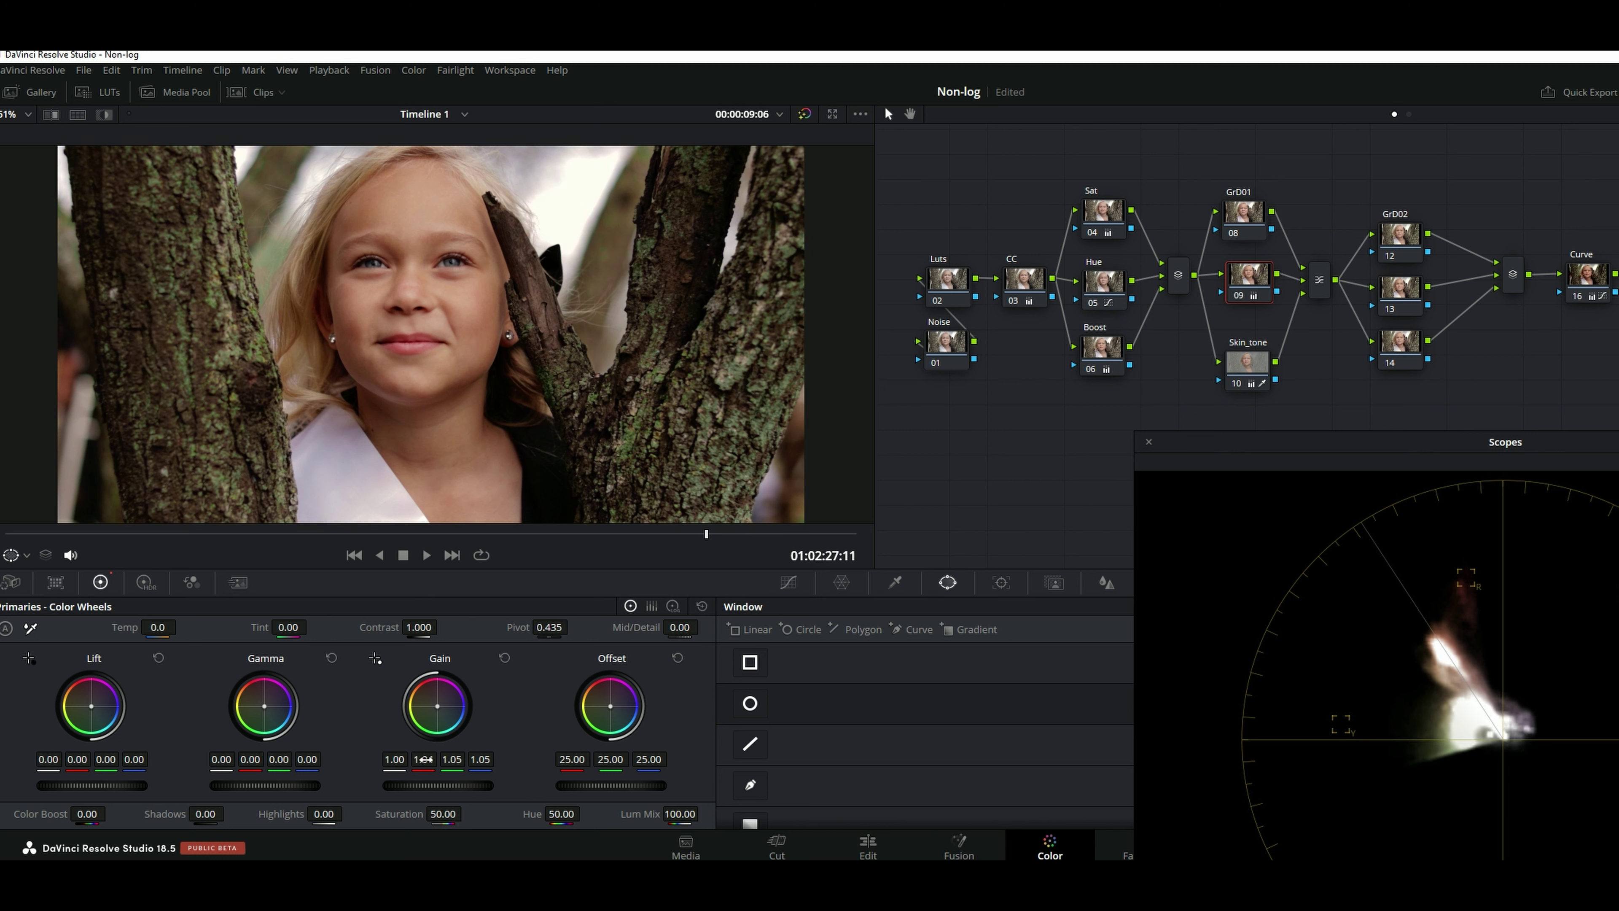
{"action": "scroll", "coordinate": [395, 440], "scroll_direction": "down", "scroll_amount": 1}
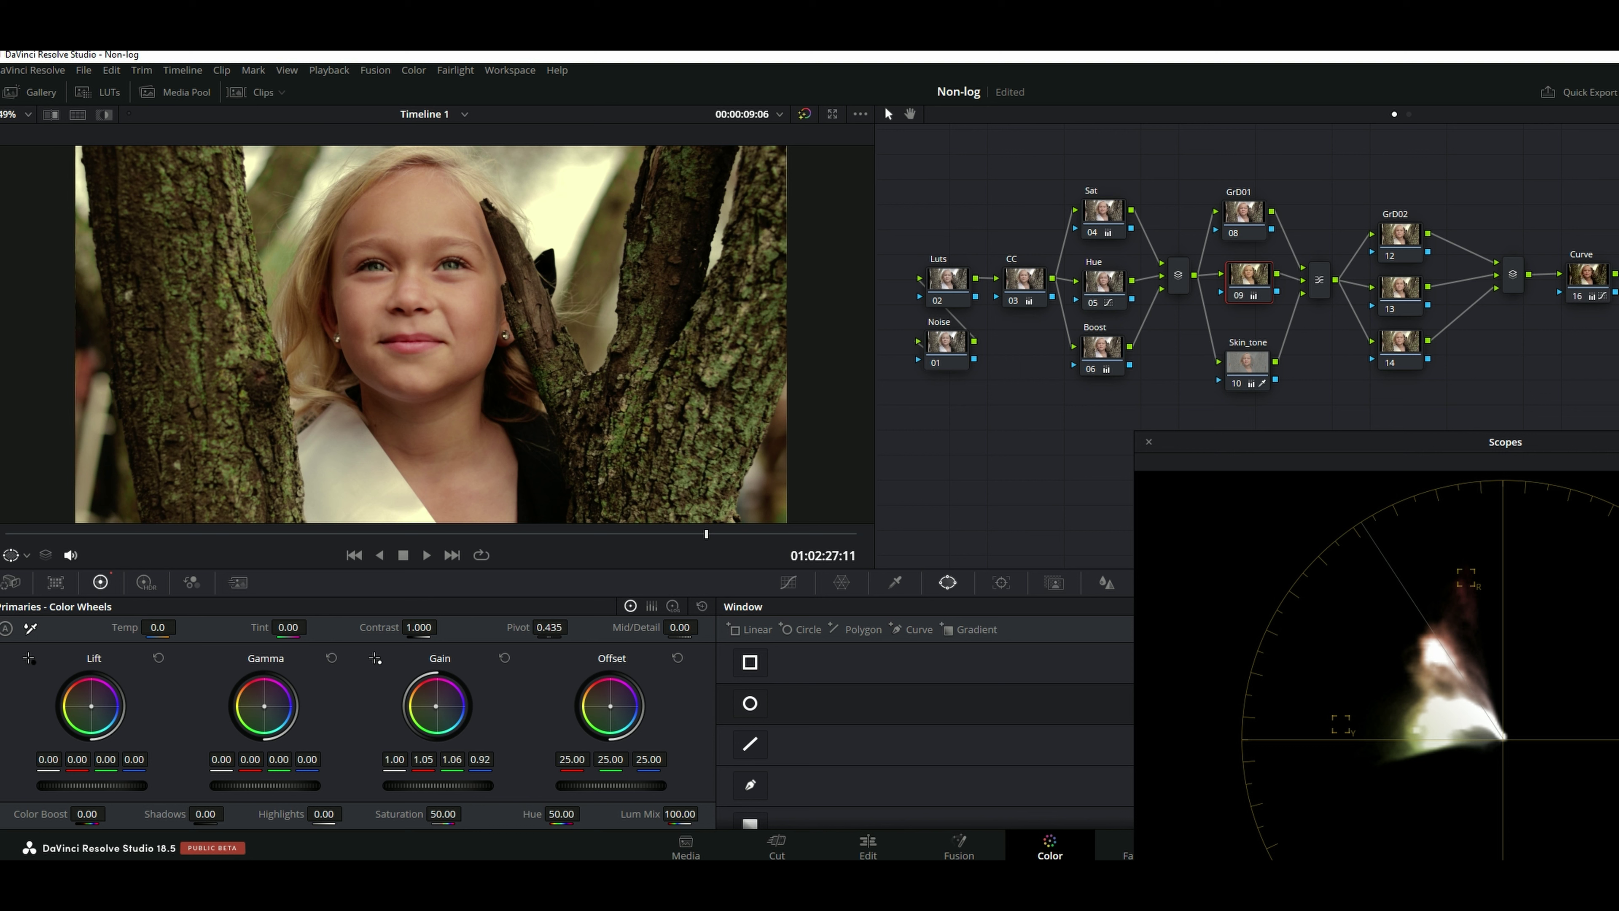
{"action": "left_click_drag", "start_coordinate": [436, 705], "coordinate": [434, 704]}
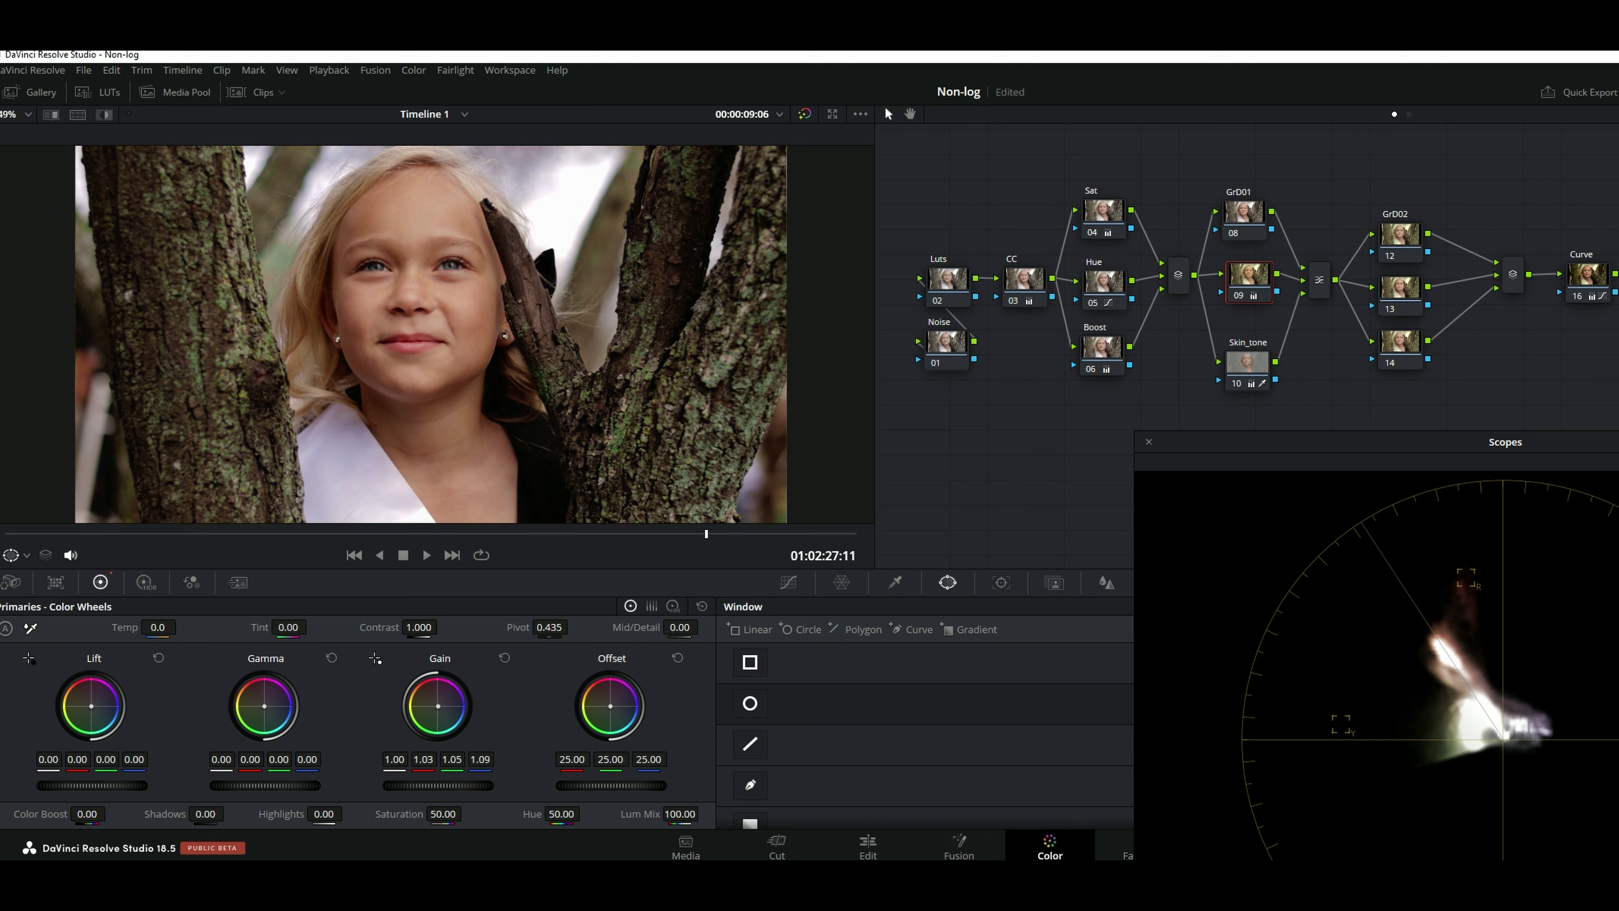
{"action": "left_click_drag", "start_coordinate": [435, 704], "coordinate": [437, 706]}
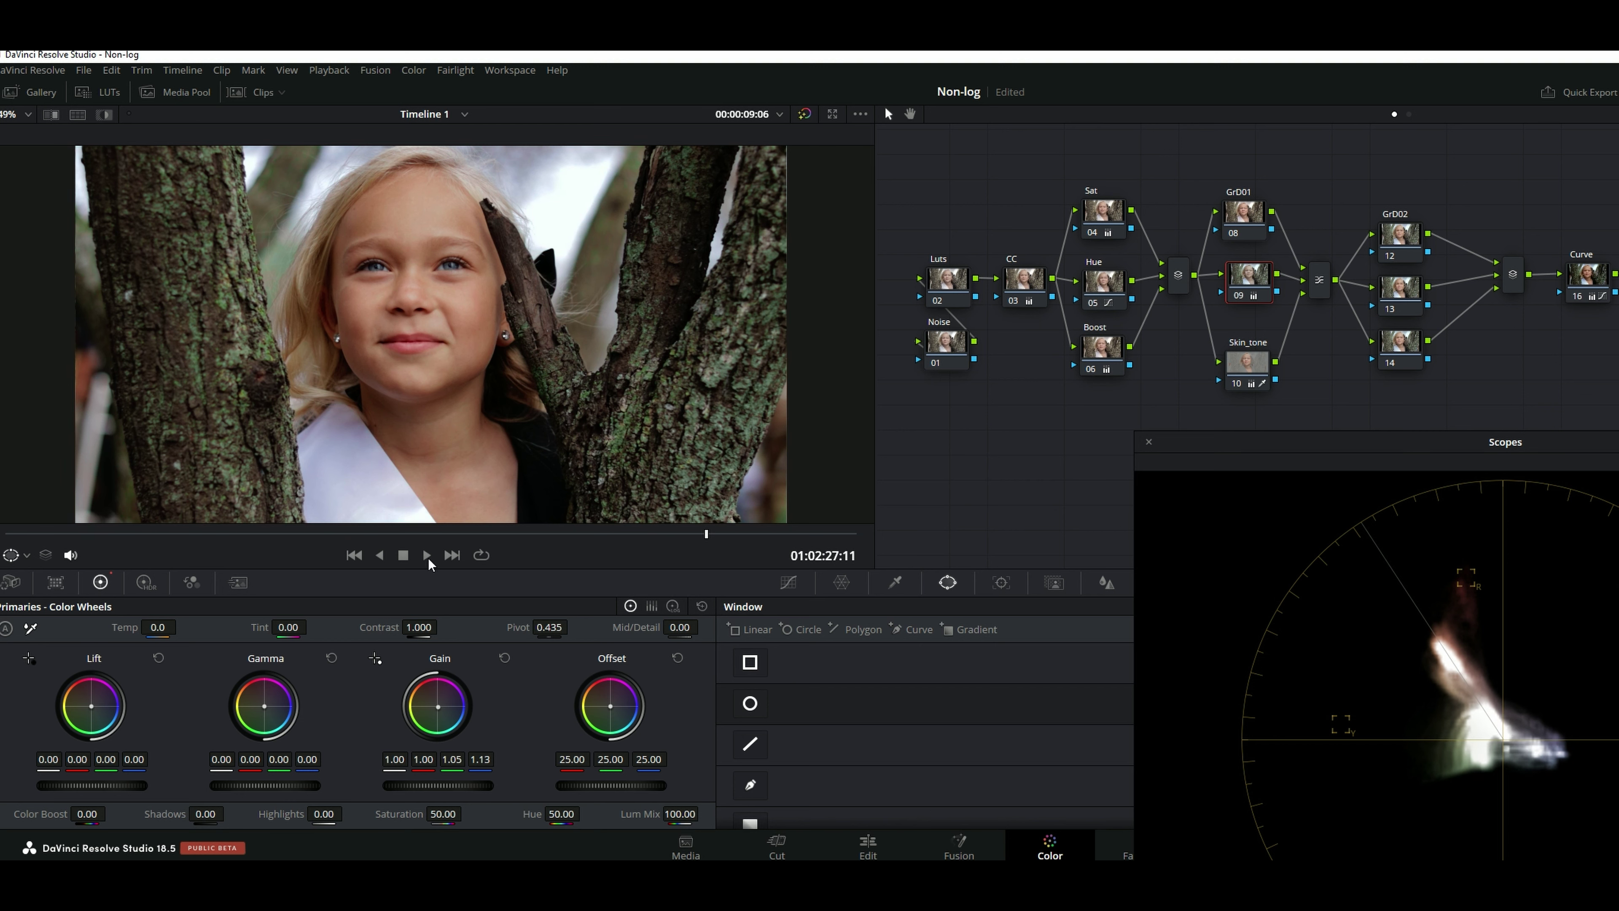
{"action": "scroll", "coordinate": [380, 398], "scroll_direction": "down", "scroll_amount": 2}
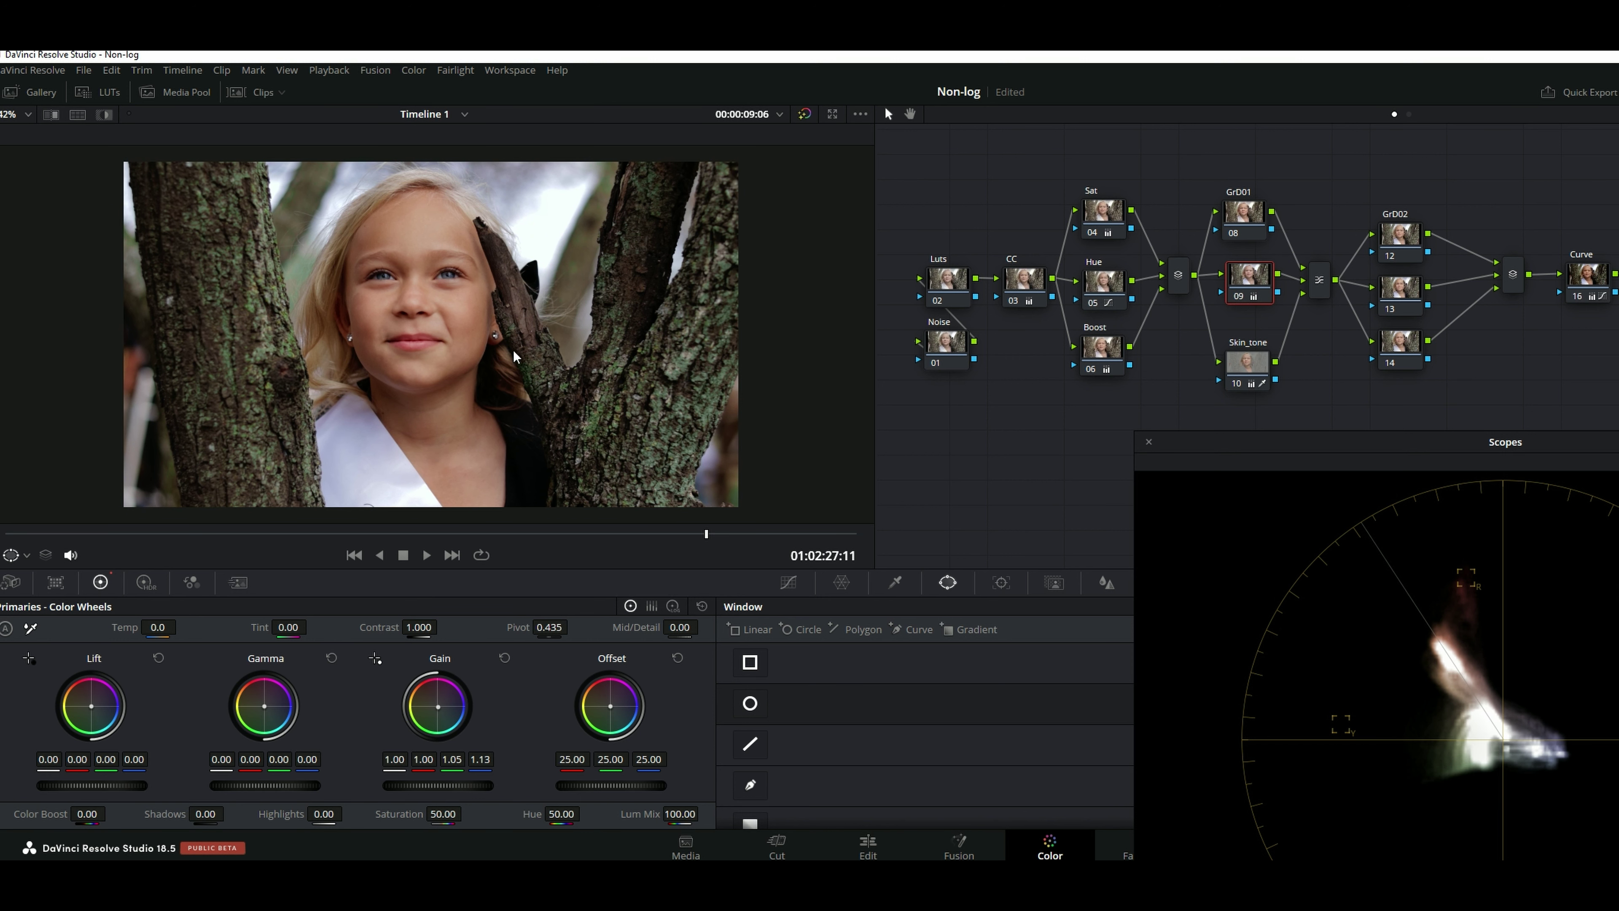
{"action": "scroll", "coordinate": [509, 352], "scroll_direction": "up", "scroll_amount": 2}
Step: Move the layer mixer slightly closer to the GrD02 node group and close the floating Scopes window
{"action": "left_click_drag", "start_coordinate": [1376, 444], "coordinate": [1344, 443]}
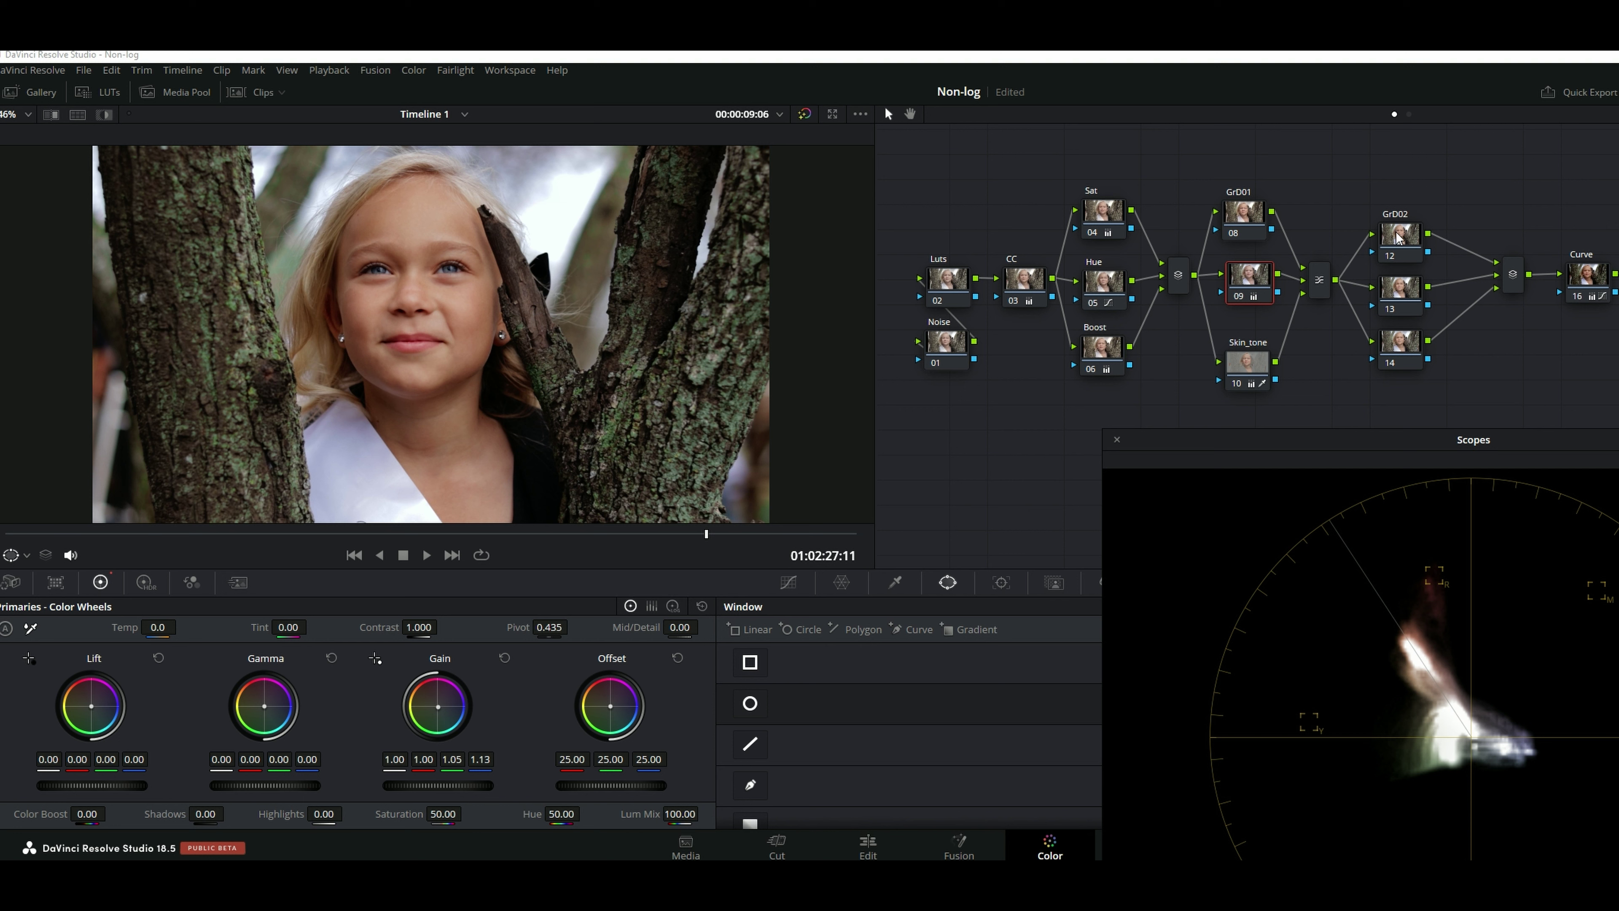
{"action": "left_click_drag", "start_coordinate": [1511, 279], "coordinate": [1496, 275]}
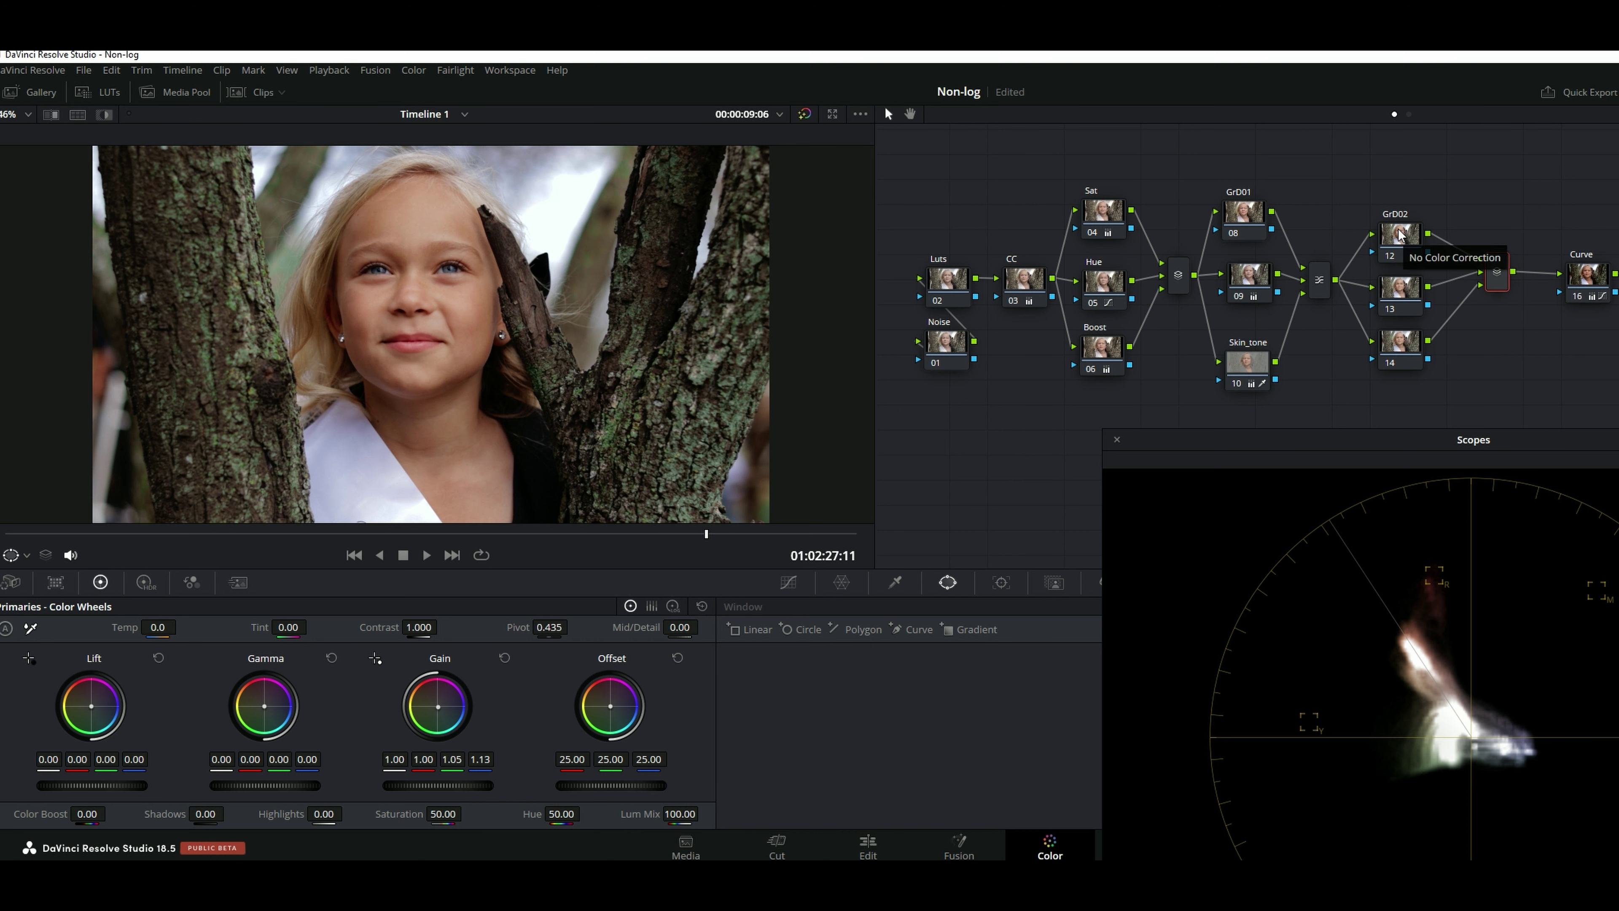
{"action": "left_click", "coordinate": [1116, 439]}
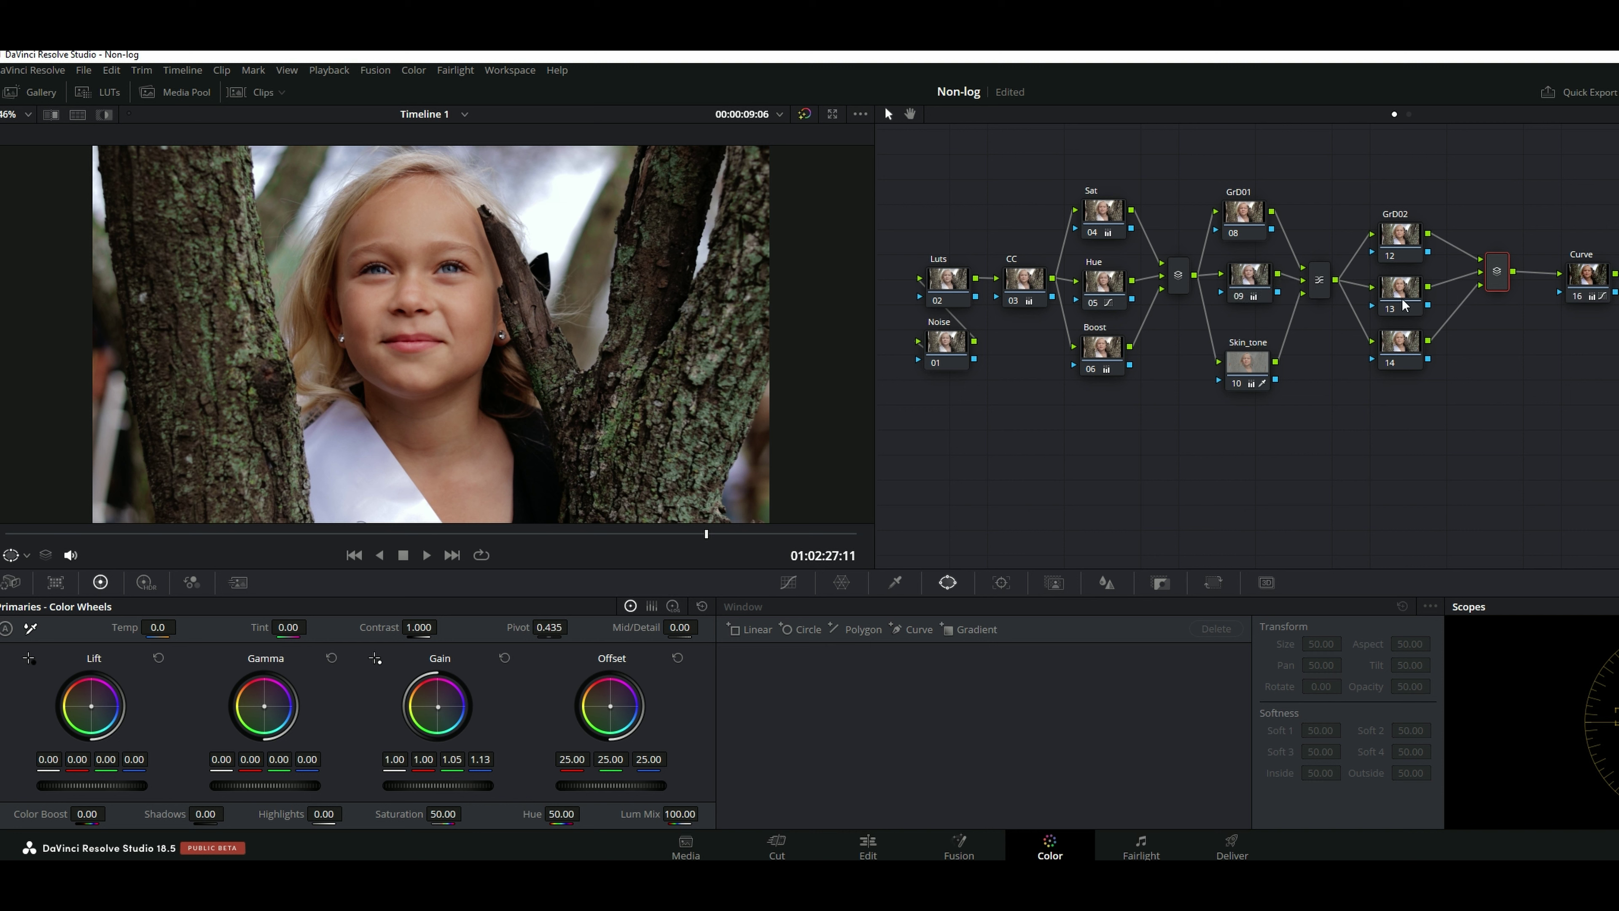
Step: On node 14, warm the Log wheels' highlights to red 0.08, green 0.03, blue -0.57, and set the high range to 0.462
{"action": "left_click_drag", "start_coordinate": [1395, 361], "coordinate": [1400, 365]}
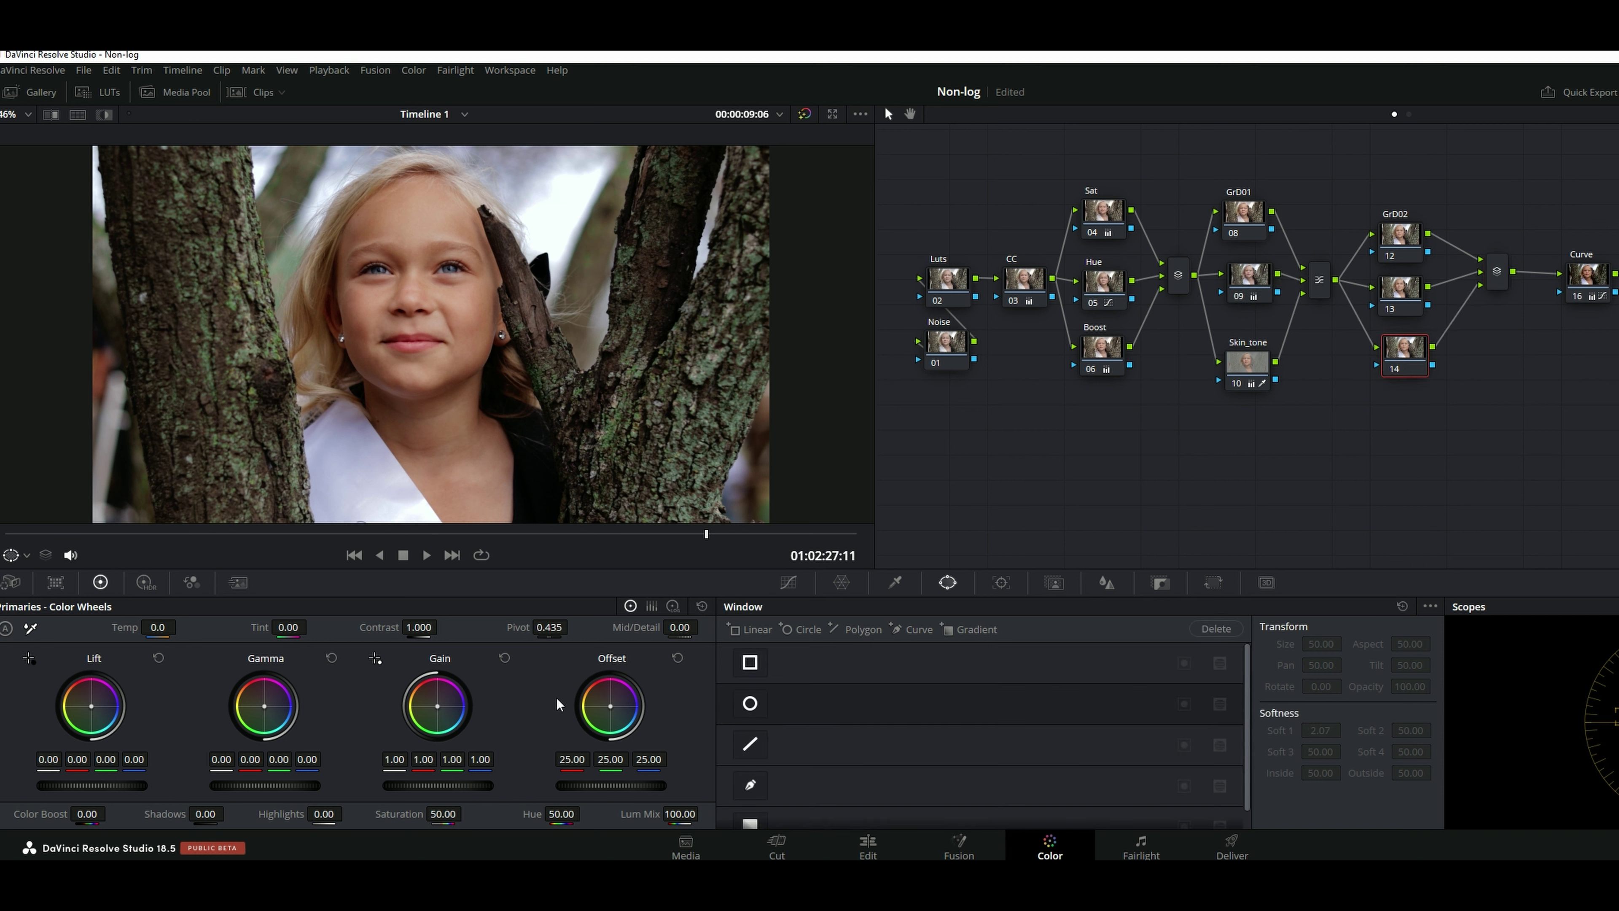
{"action": "left_click", "coordinate": [674, 607]}
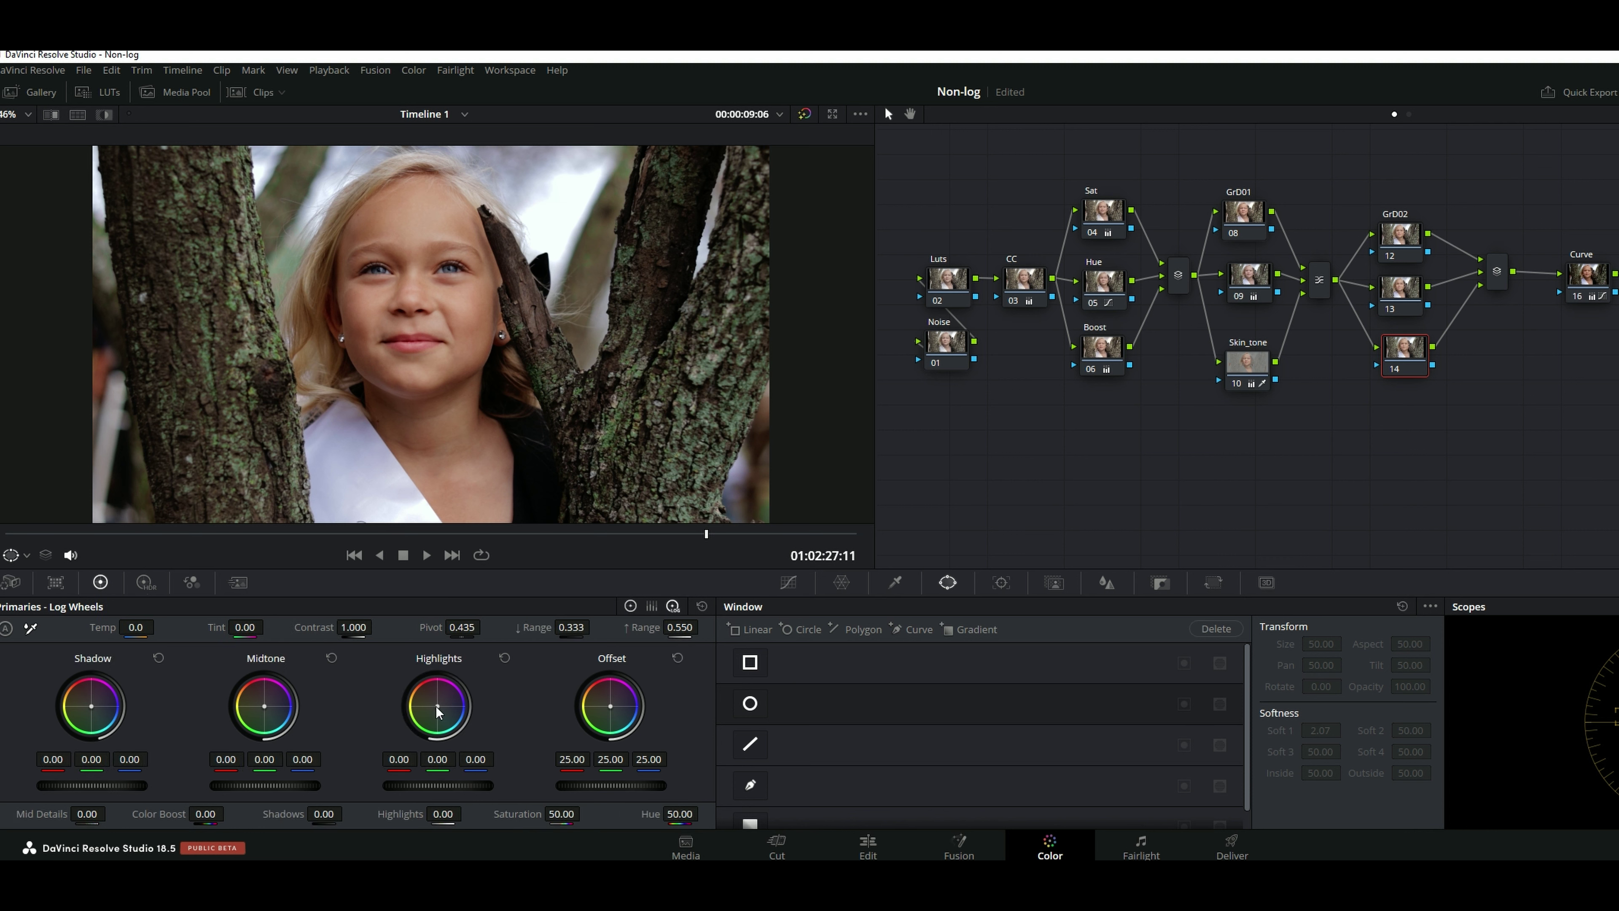
{"action": "left_click_drag", "start_coordinate": [437, 711], "coordinate": [430, 704]}
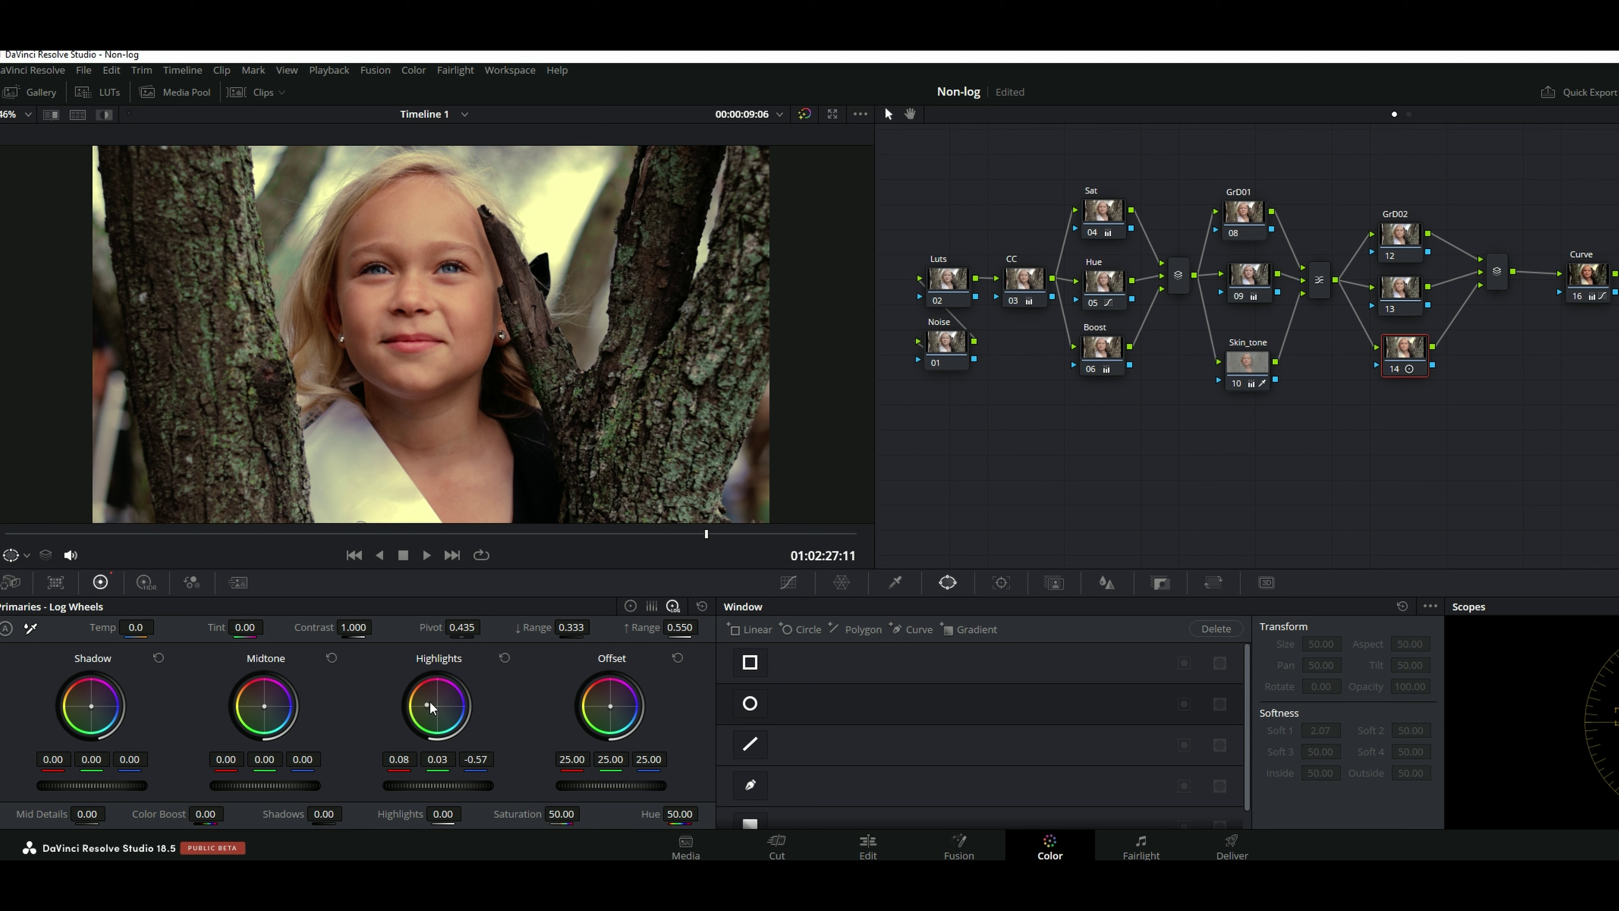
{"action": "left_click_drag", "start_coordinate": [670, 630], "coordinate": [733, 630]}
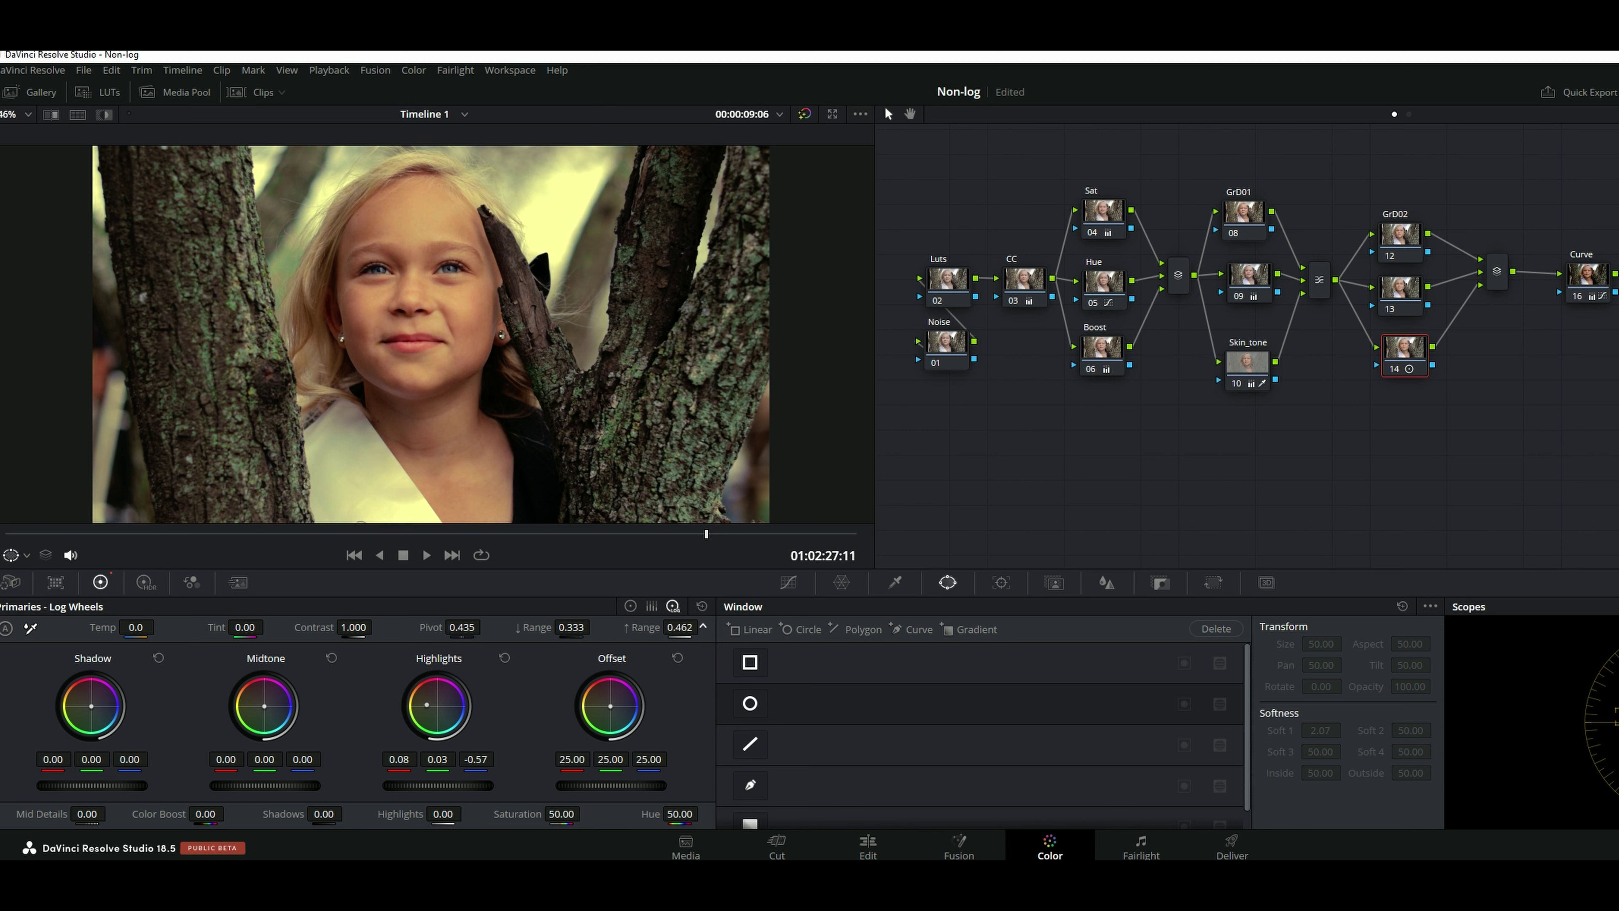